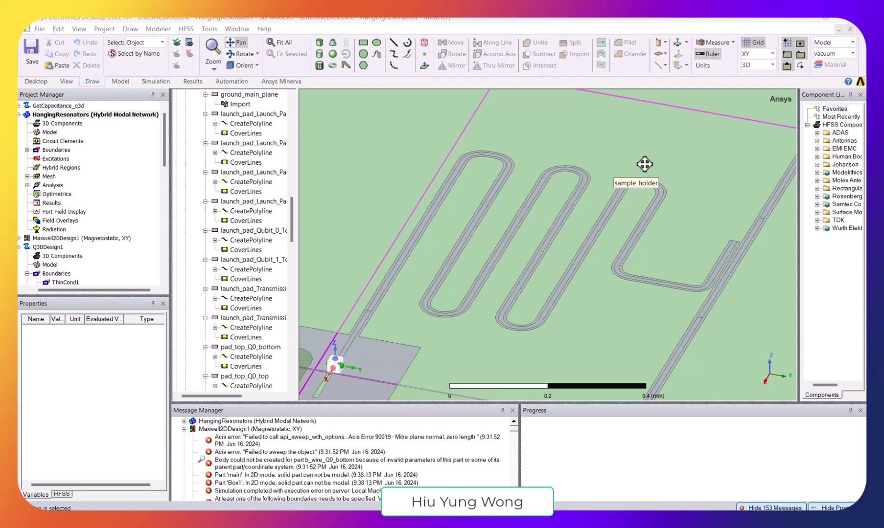
Step: Collapse the HangingResonators design tree and open the Q3DDesign1 model
scroll(645, 166, up, 1)
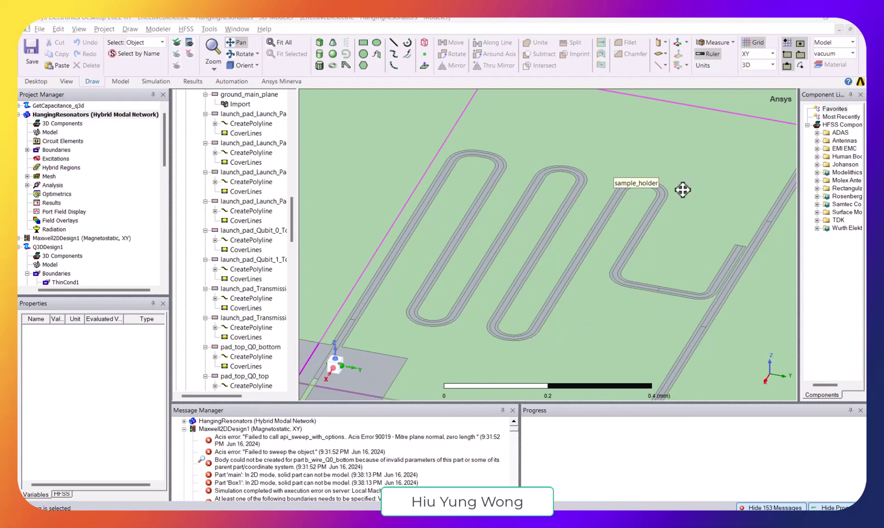
scroll(574, 200, down, 1)
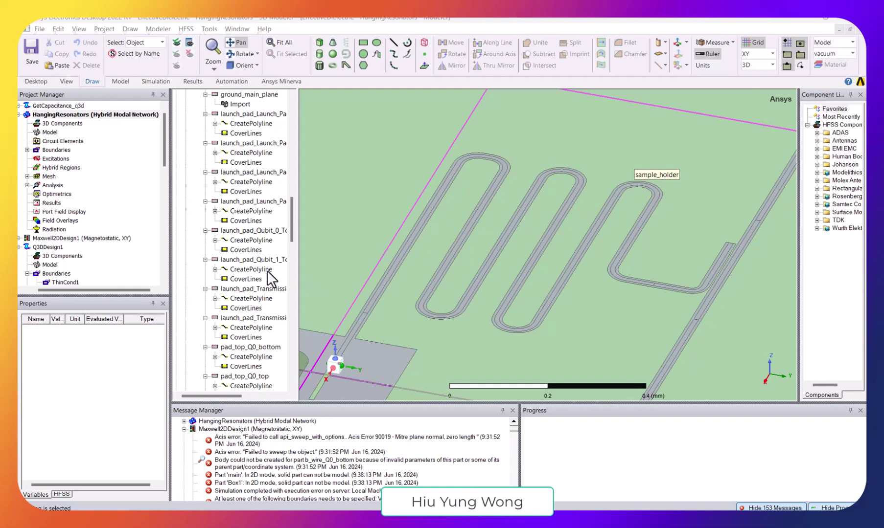
click(20, 116)
click(30, 289)
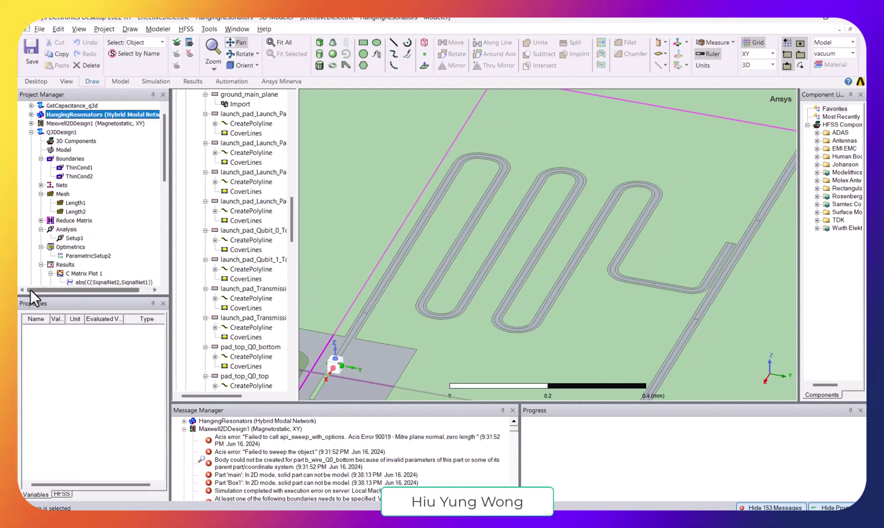
click(57, 132)
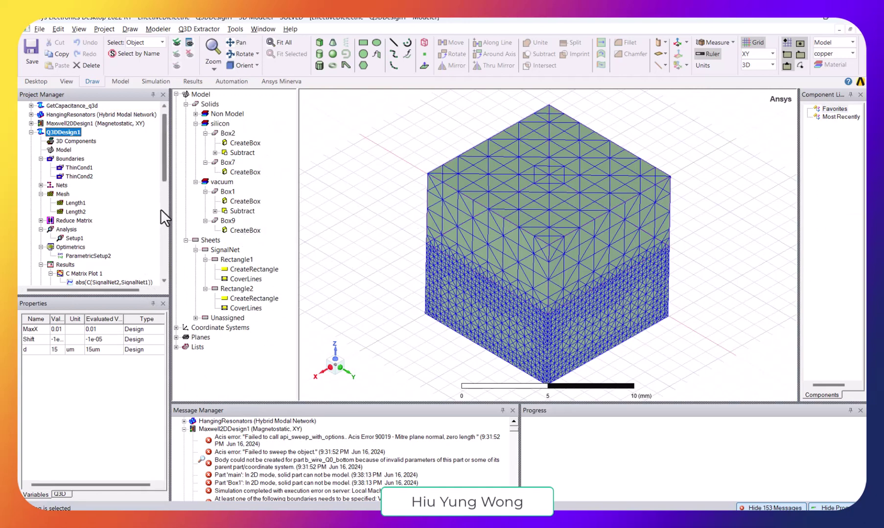
Step: Hide the Mesh1 and Mesh2 mesh plots of Q3DDesign1
scroll(161, 209, down, 4)
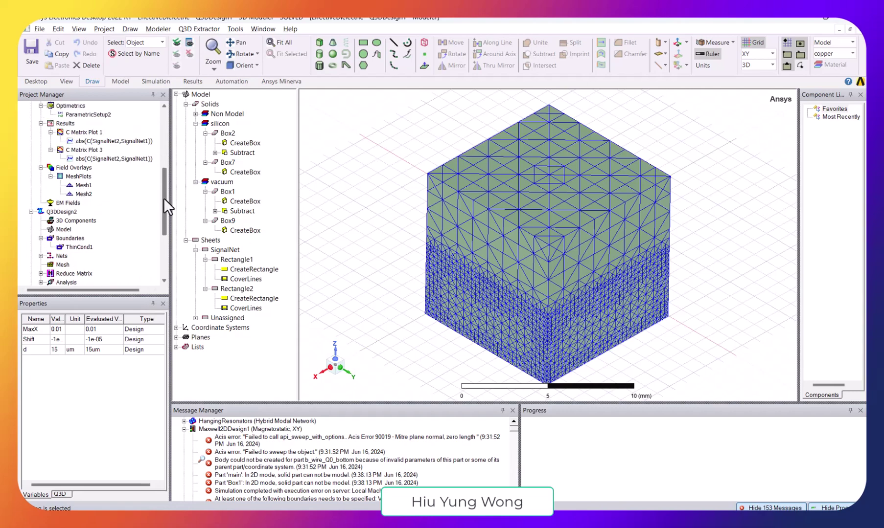
right_click(86, 212)
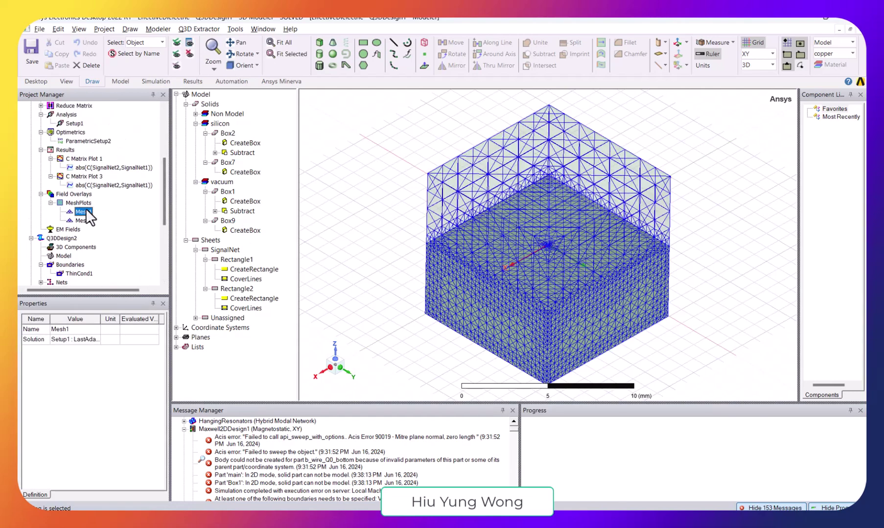
click(126, 305)
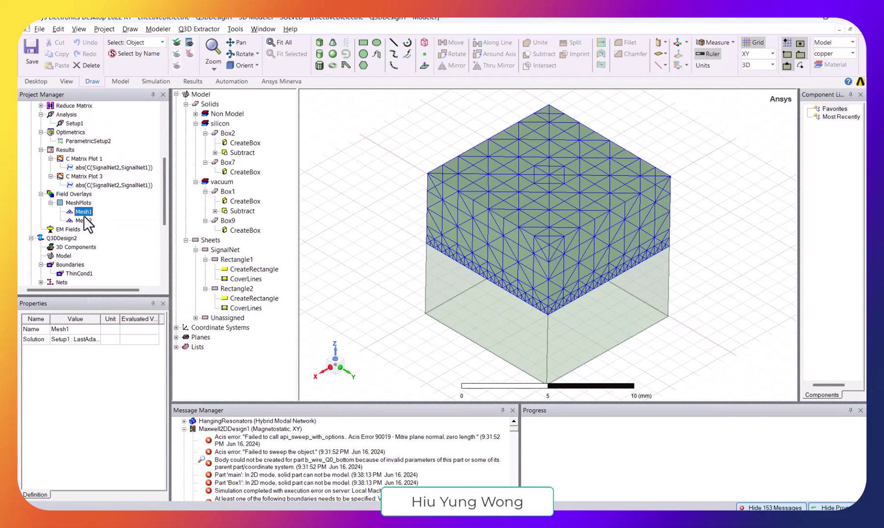
right_click(85, 221)
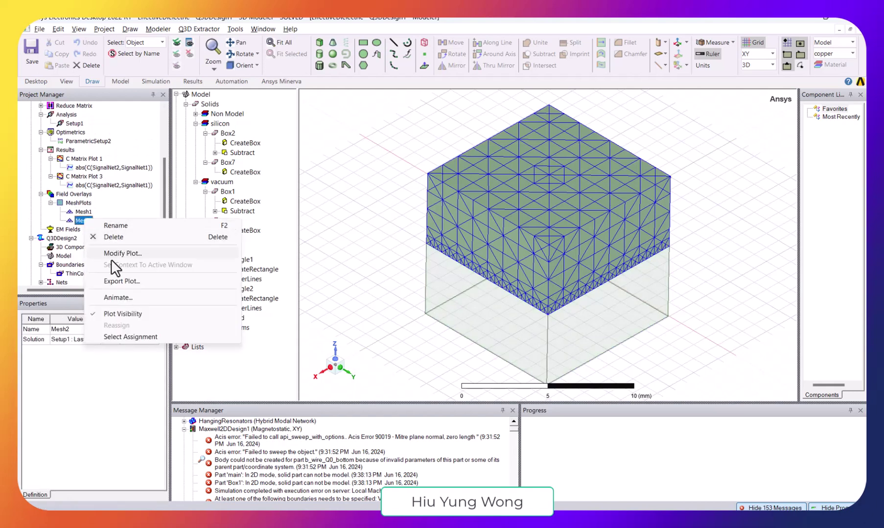
click(125, 313)
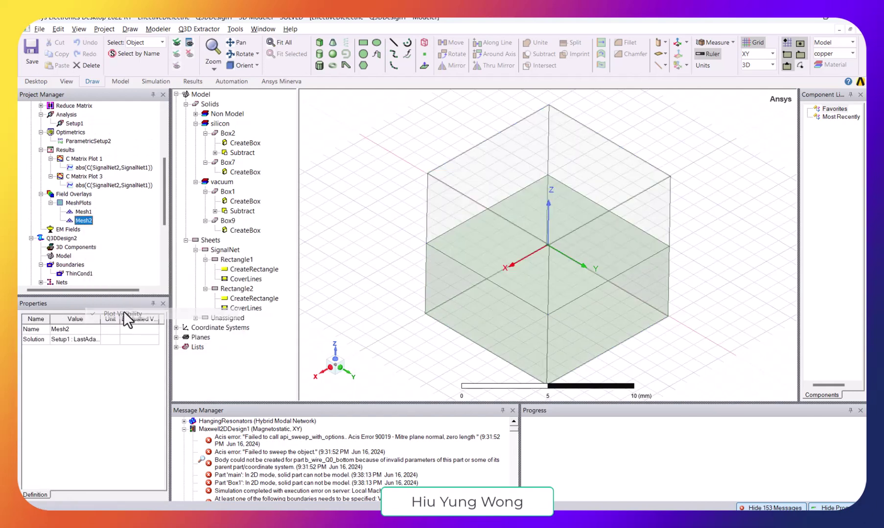
Step: Select the upper vacuum box and the lower silicon box in turn to check their materials, and clear the selection
click(434, 179)
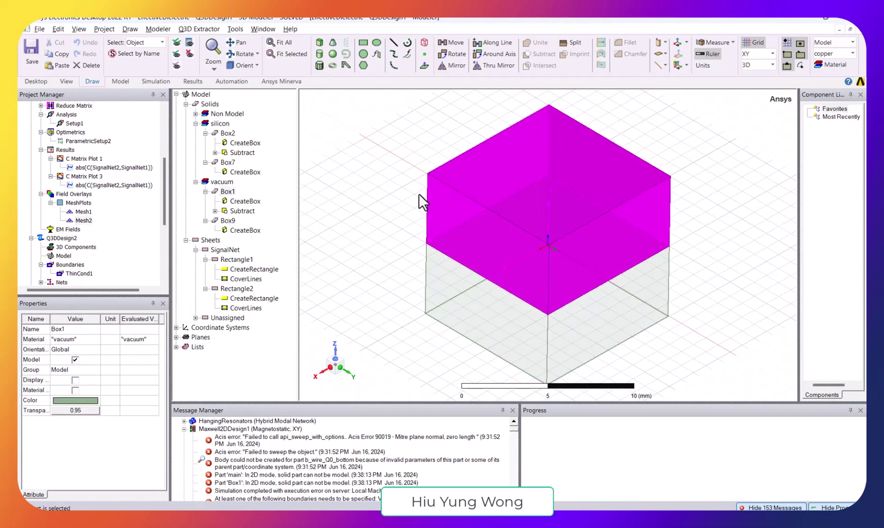
click(424, 273)
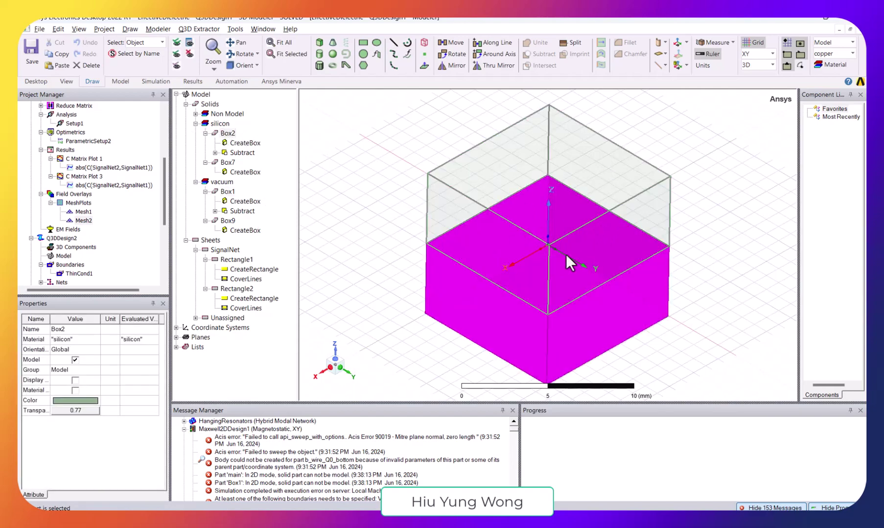
click(323, 104)
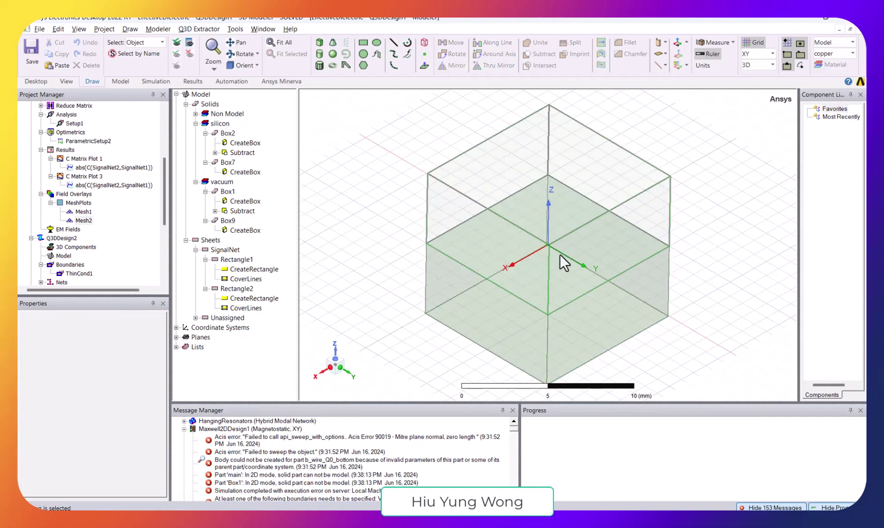
Step: Inspect the two small signal rectangles near the model's center, selecting Rectangle2 and Rectangle1 in turn
scroll(560, 236, up, 3)
scroll(551, 211, up, 10)
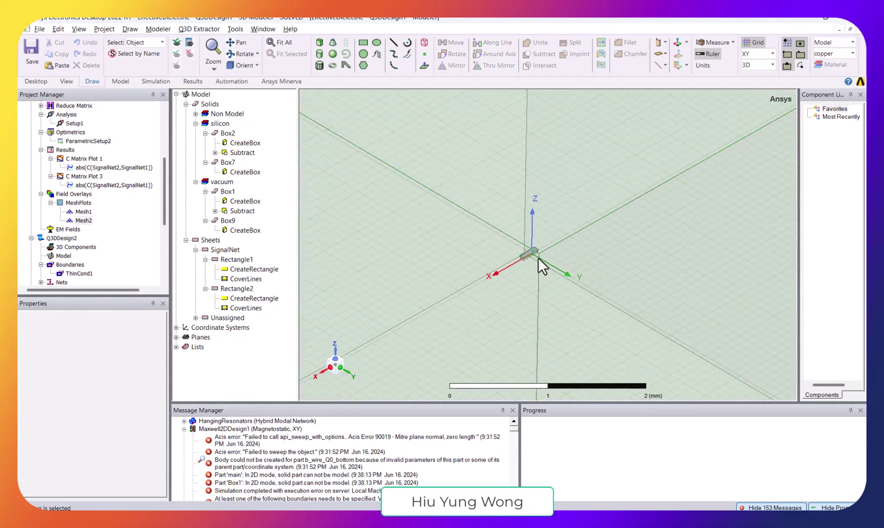
scroll(560, 220, up, 8)
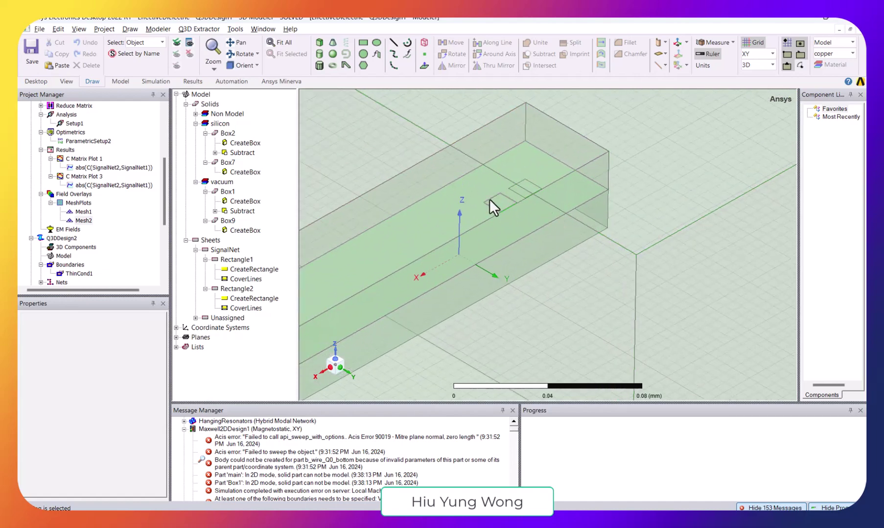
click(491, 200)
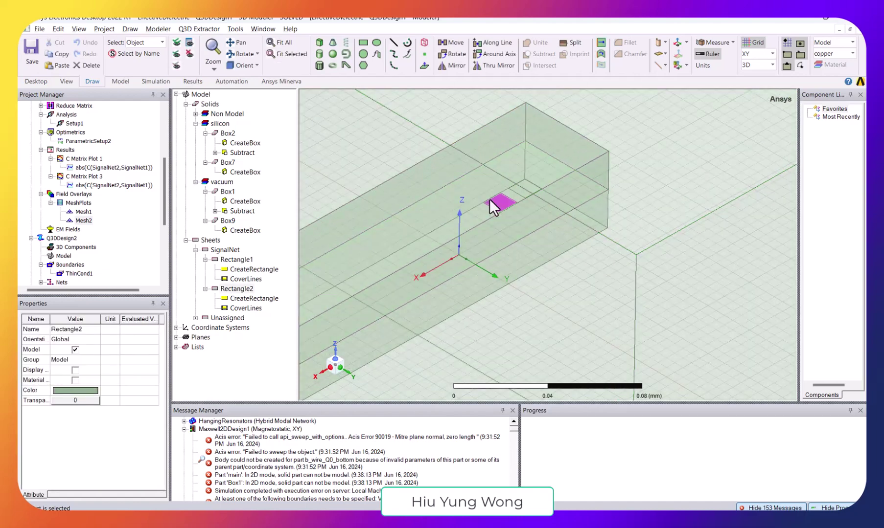
click(521, 182)
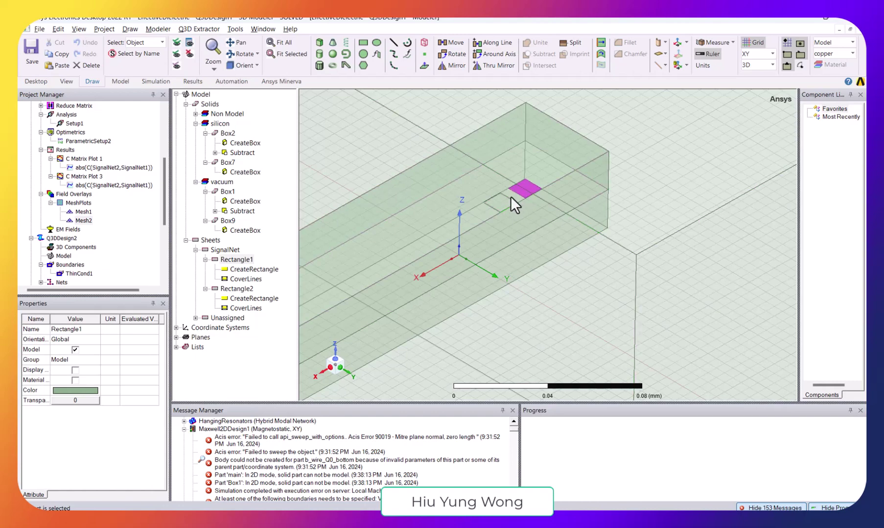
click(244, 259)
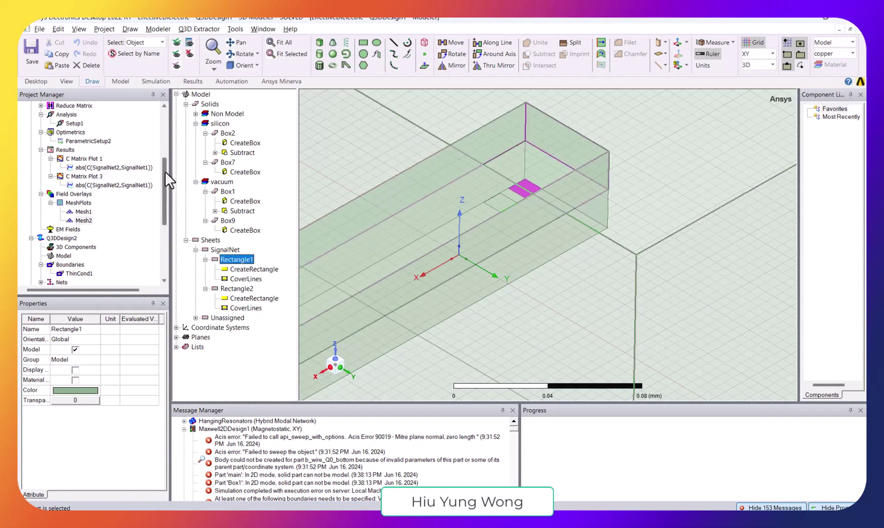
Step: Review the ThinCond2 thin conductor settings, try a thickness value of 200 in another unit, and discard the changes
drag(164, 172, 162, 144)
click(75, 123)
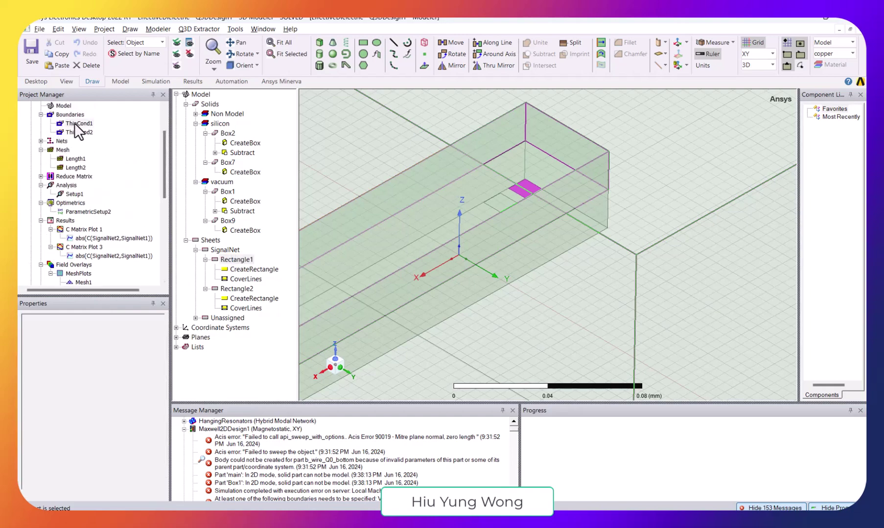
double_click(90, 133)
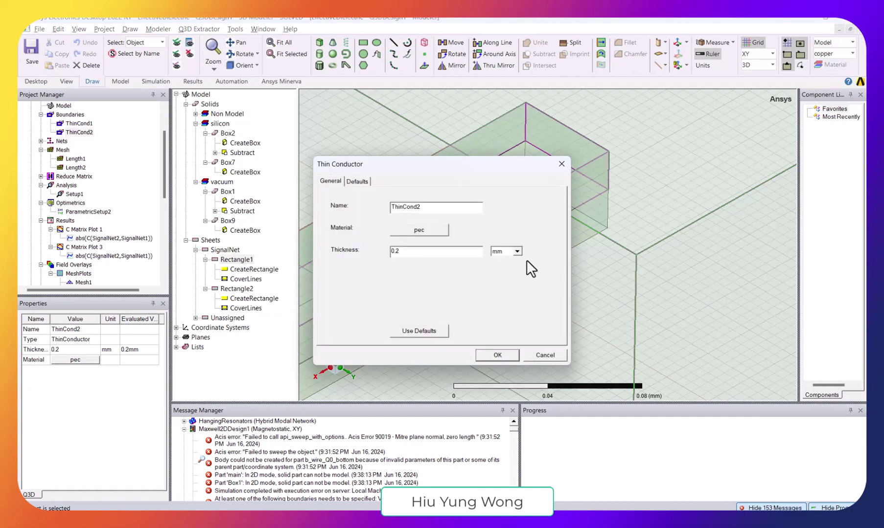
click(518, 251)
click(435, 252)
click(509, 268)
double_click(409, 252)
text(200)
click(545, 356)
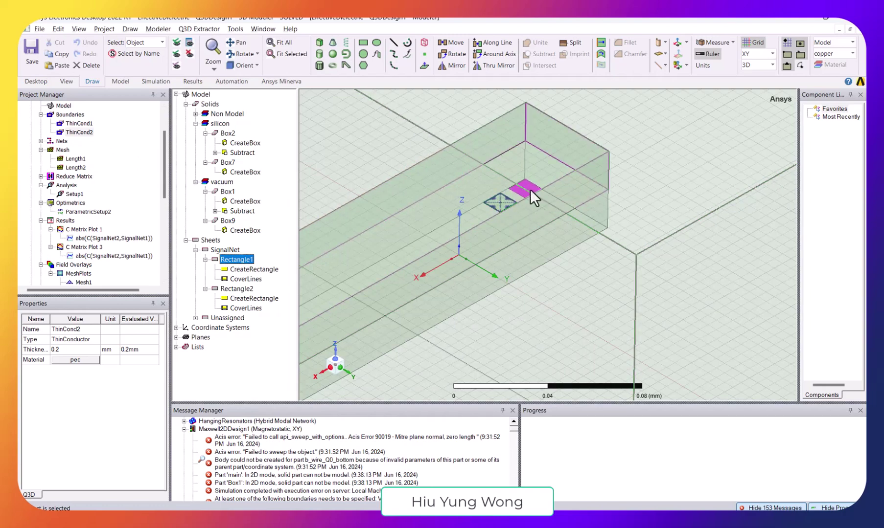
Step: Examine the two signal rectangles and the inner box around them relative to the large vacuum and silicon boxes
scroll(546, 228, down, 5)
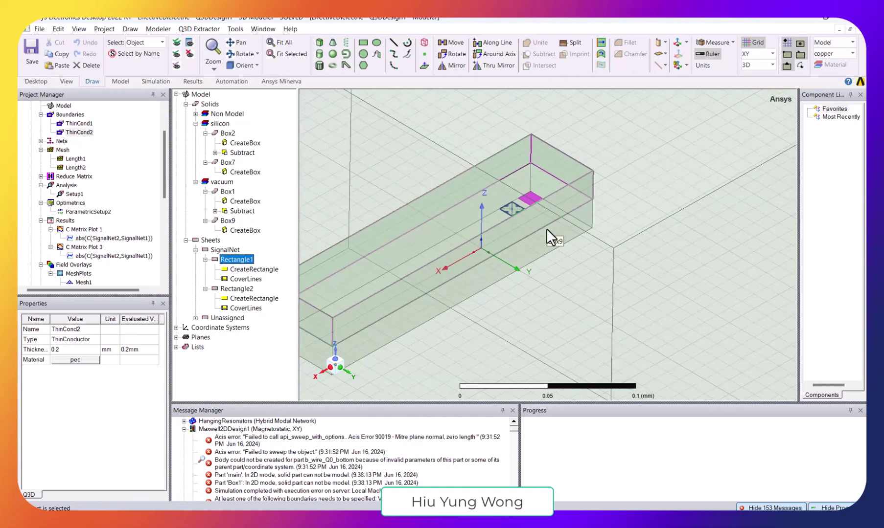
scroll(546, 229, down, 2)
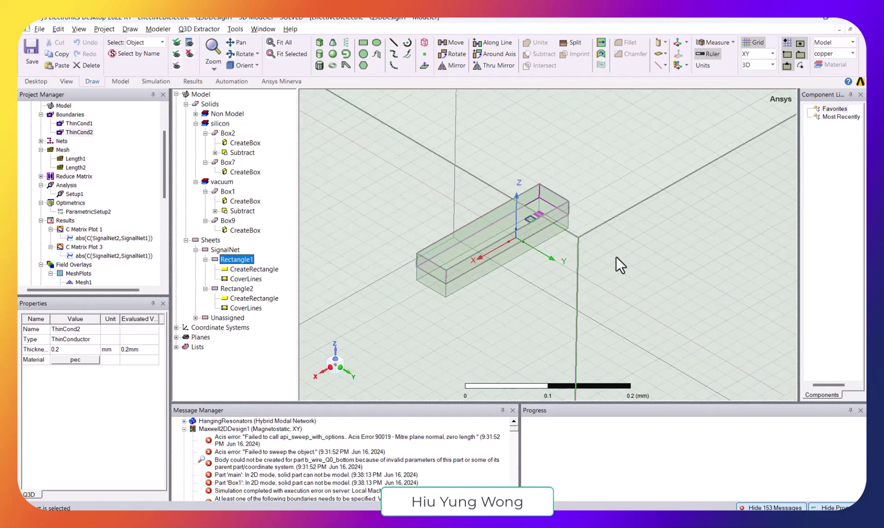
scroll(540, 230, up, 4)
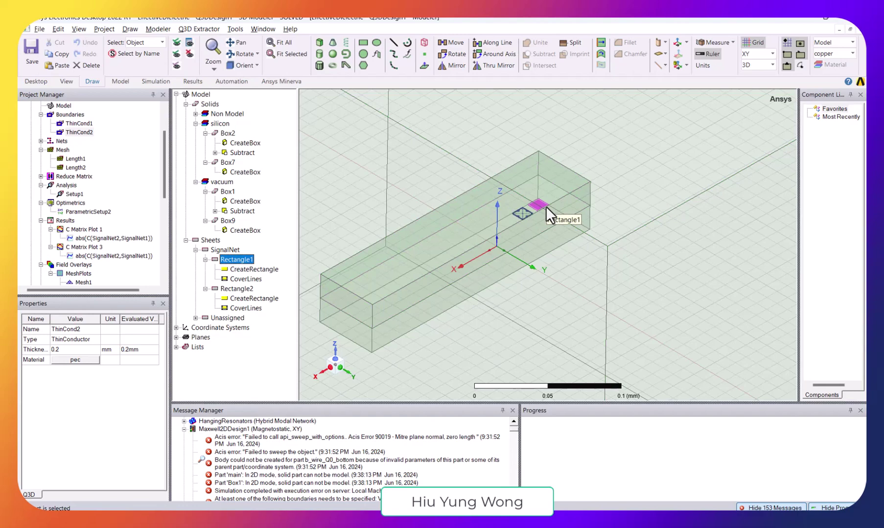
scroll(545, 206, down, 1)
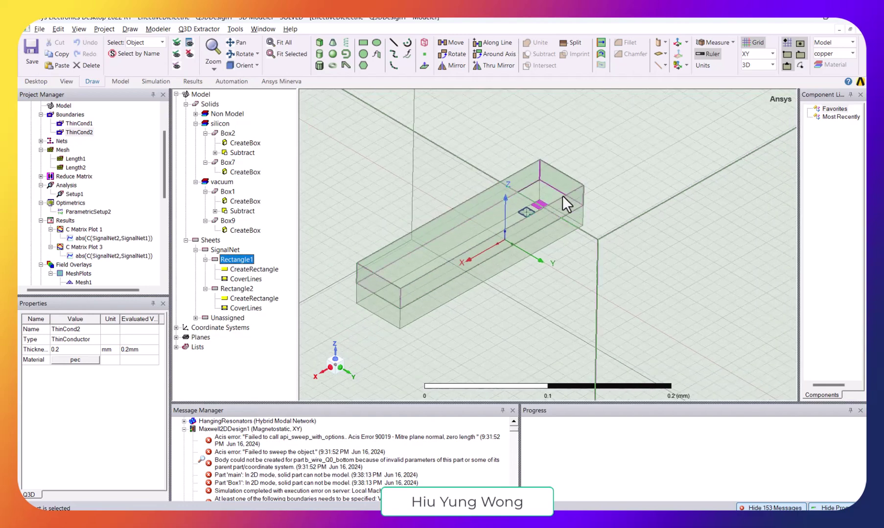
scroll(588, 244, down, 5)
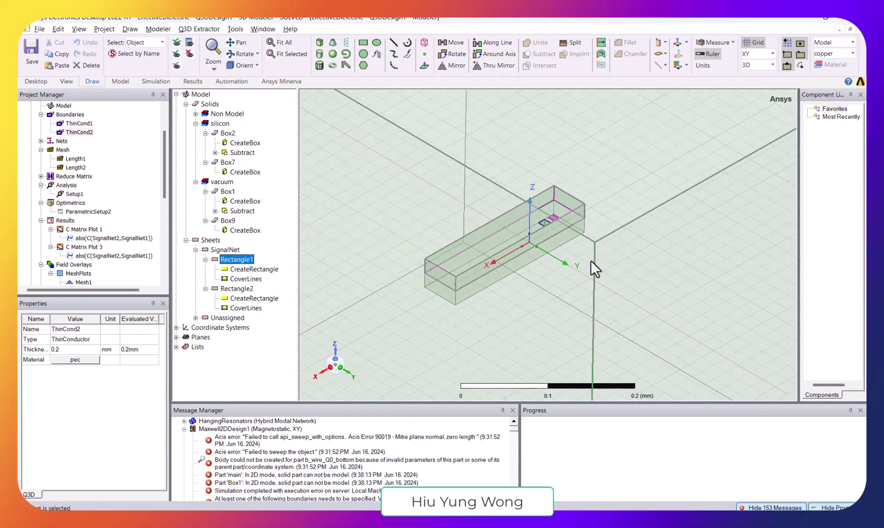
scroll(601, 252, down, 6)
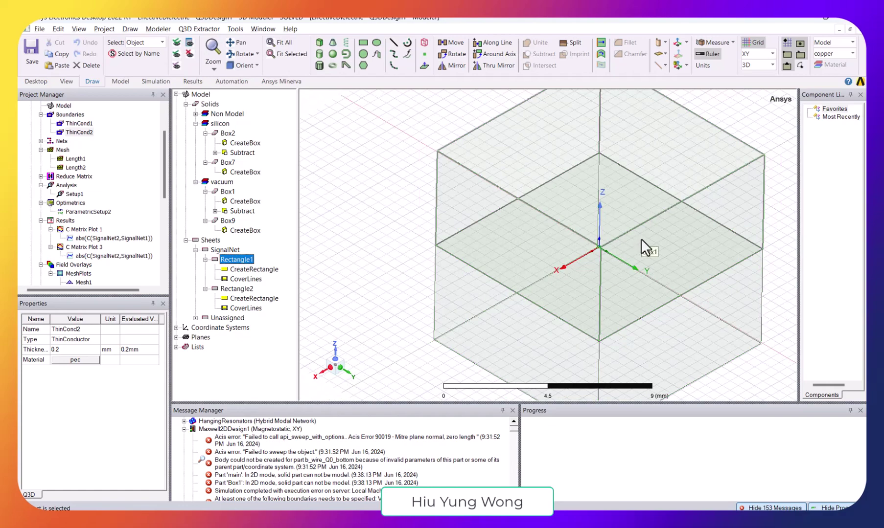
scroll(639, 240, up, 5)
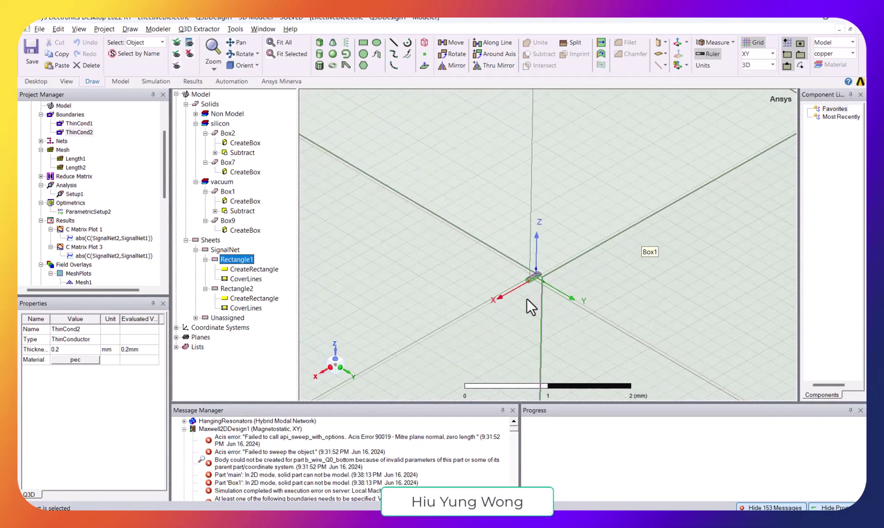
scroll(527, 299, up, 3)
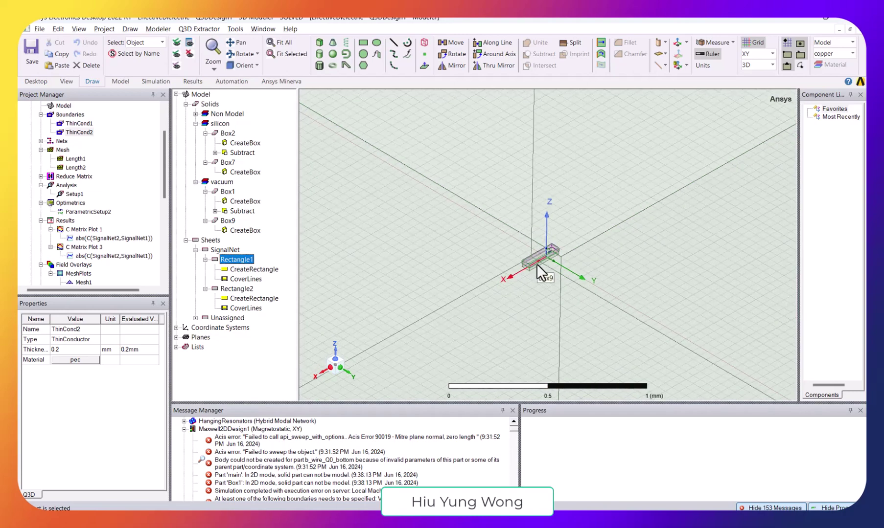
scroll(537, 264, up, 6)
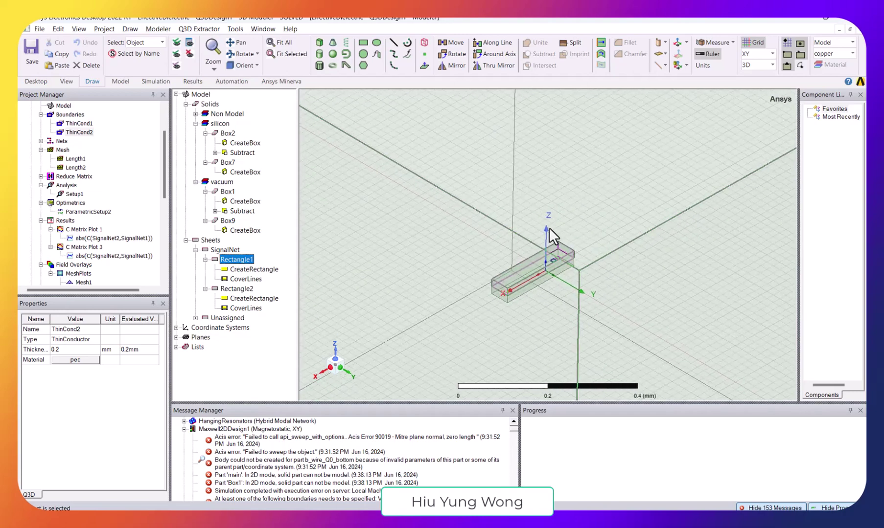
scroll(554, 261, up, 3)
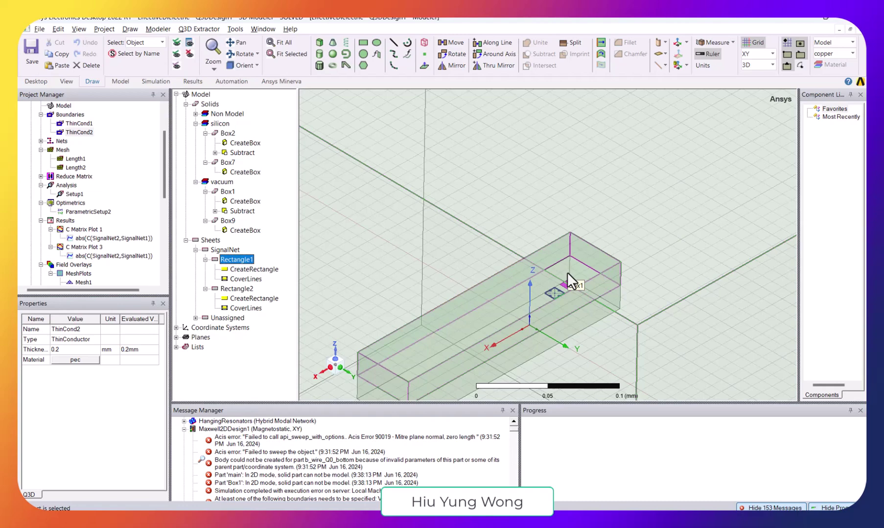
scroll(613, 283, down, 8)
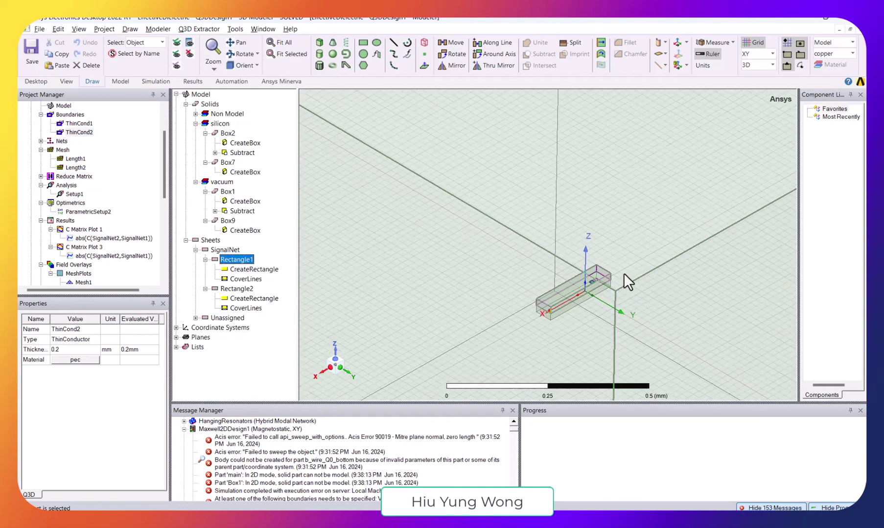
scroll(626, 268, down, 5)
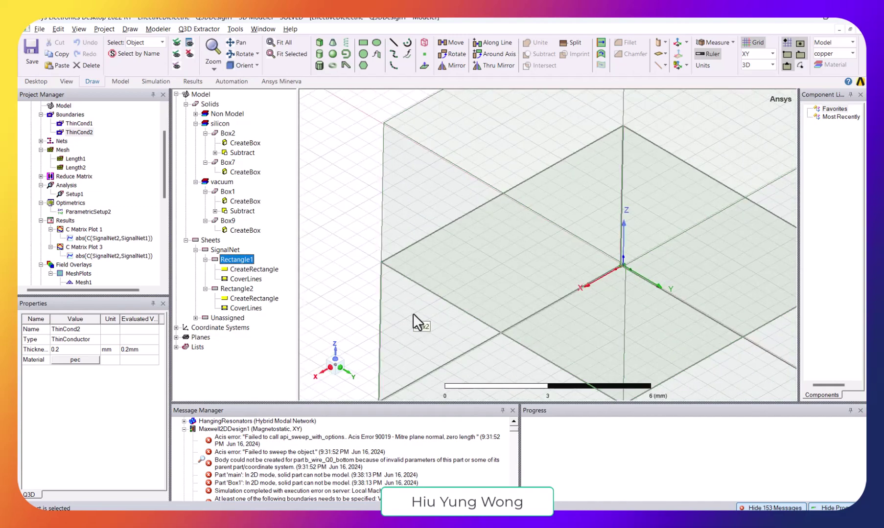
scroll(453, 243, up, 1)
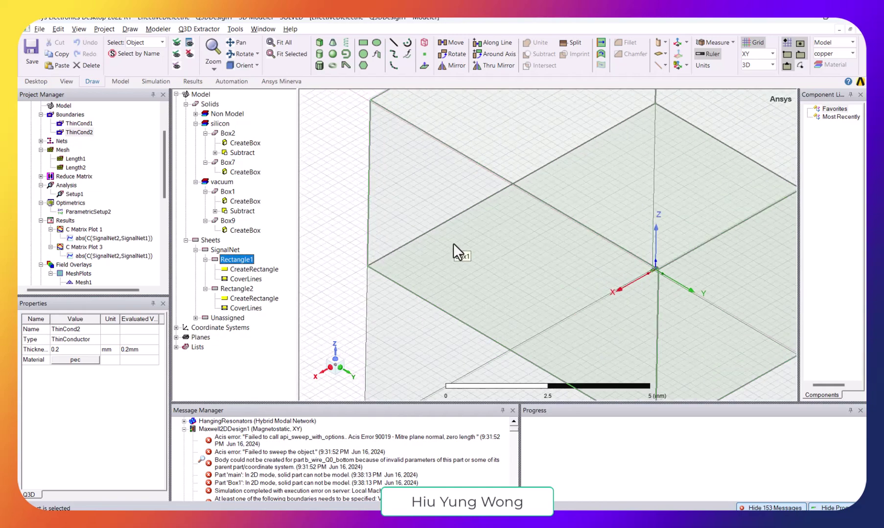
scroll(573, 256, up, 1)
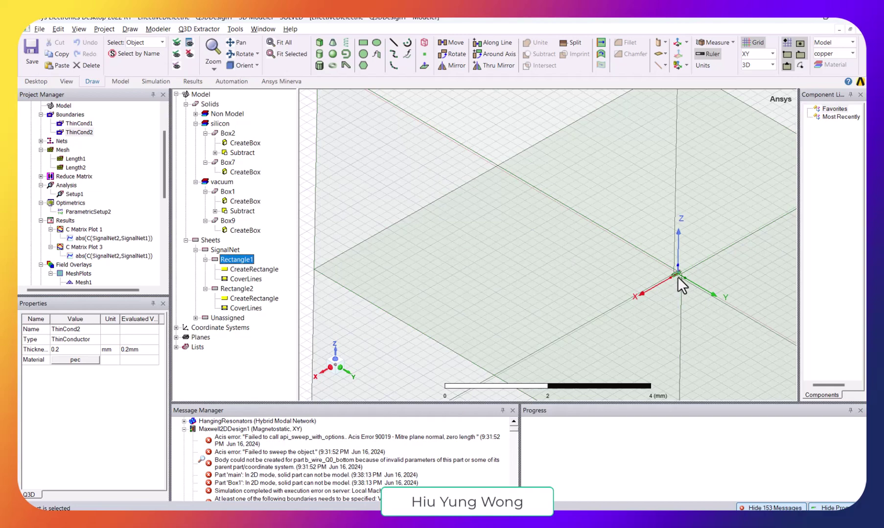
scroll(677, 276, down, 1)
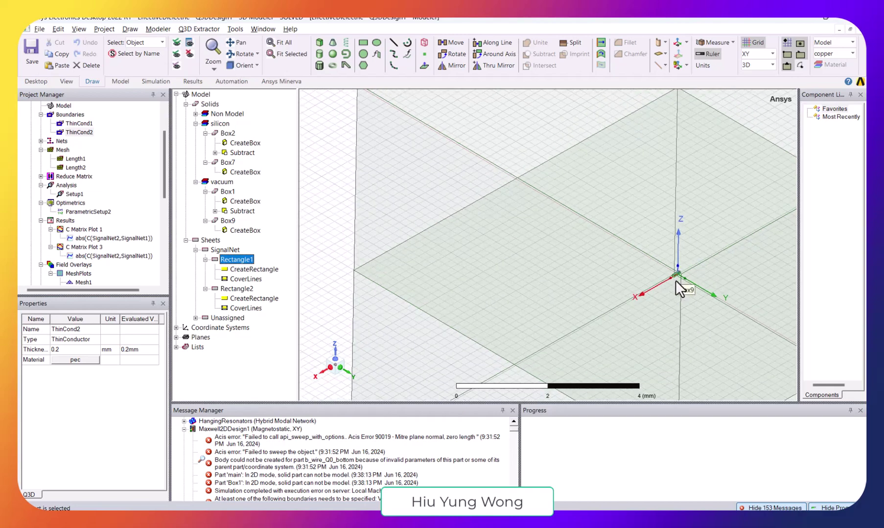
Step: Switch to the Effecitve Dielectric Constant workbook in Excel and change the header in C1 to vacuum[farad]
click(675, 281)
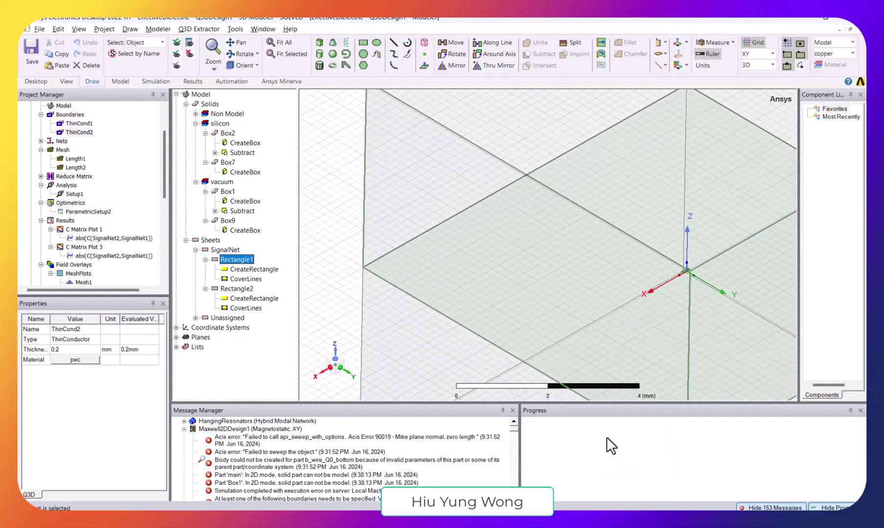
click(572, 430)
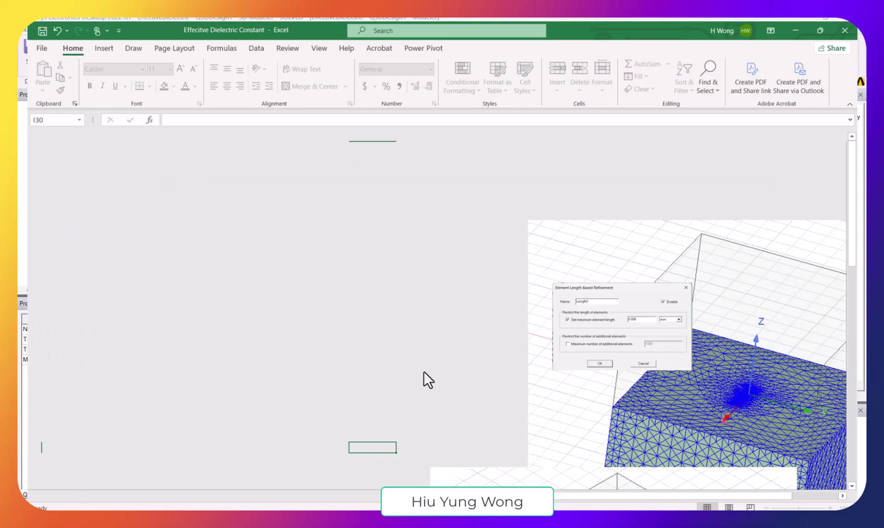
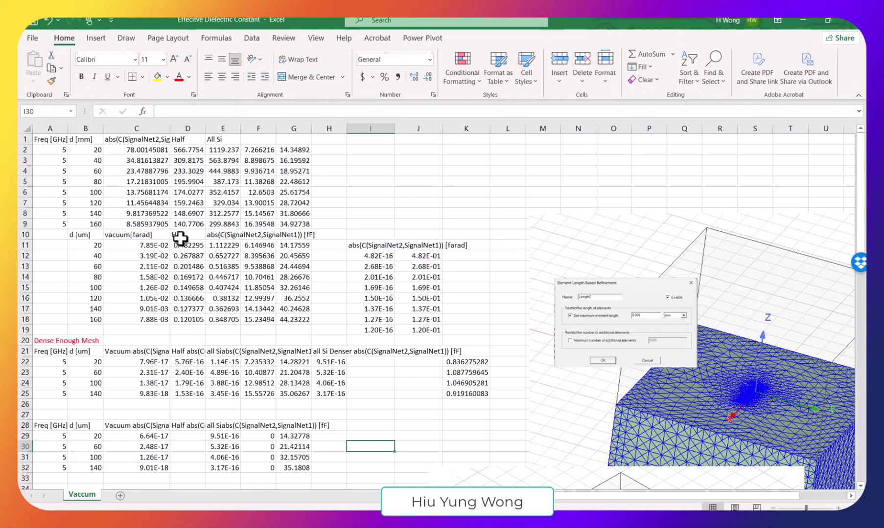
click(142, 142)
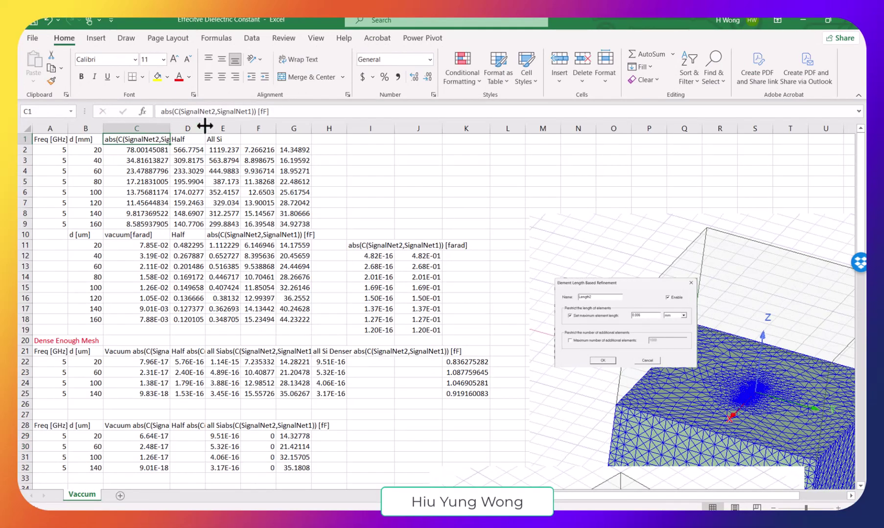
text(vacuum[farad])
key(Return)
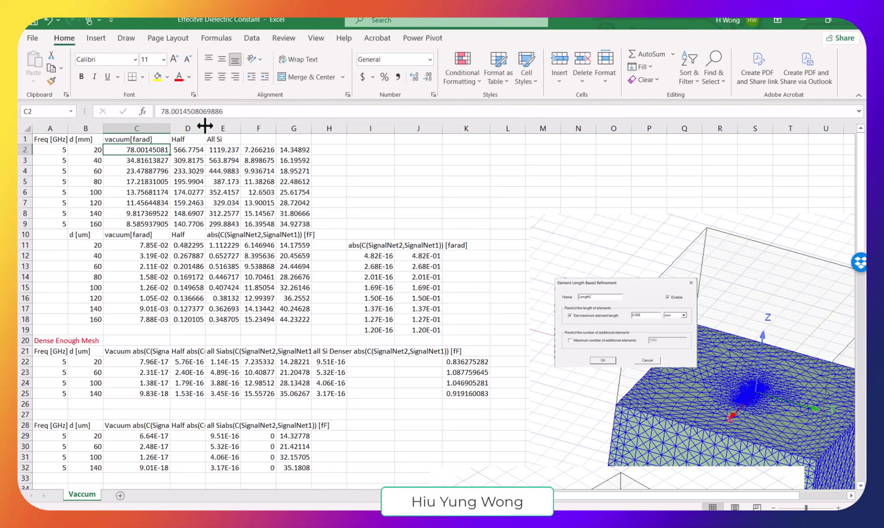
key(Up)
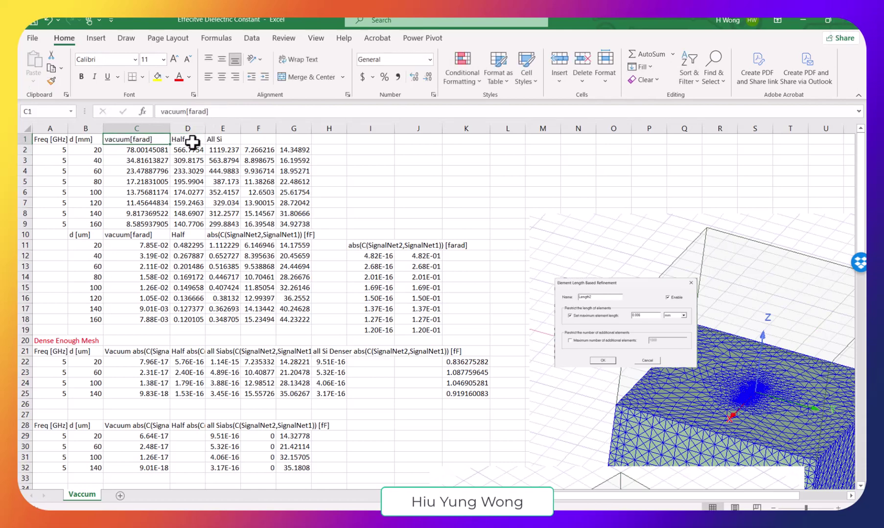
Step: Review the first table's Half and All Si headers, the d [mm] distances in column B, and the vacuum capacitances in C2:C9
click(200, 138)
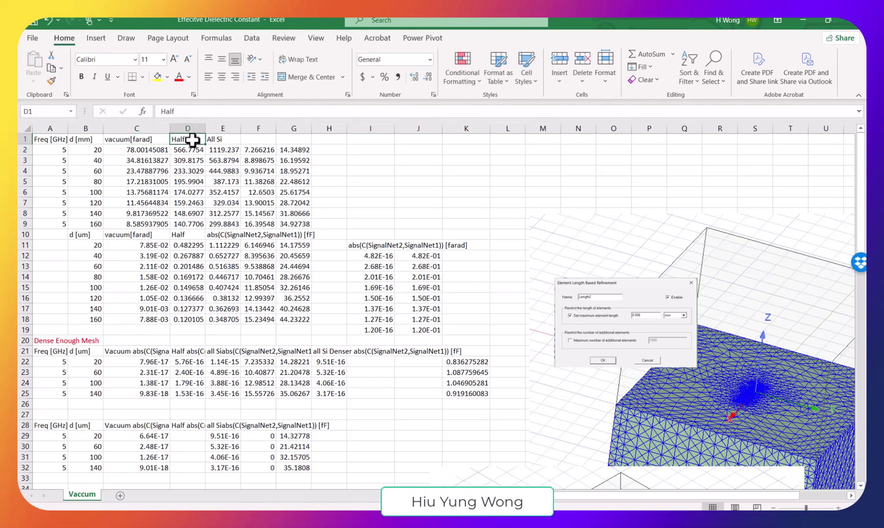
click(218, 140)
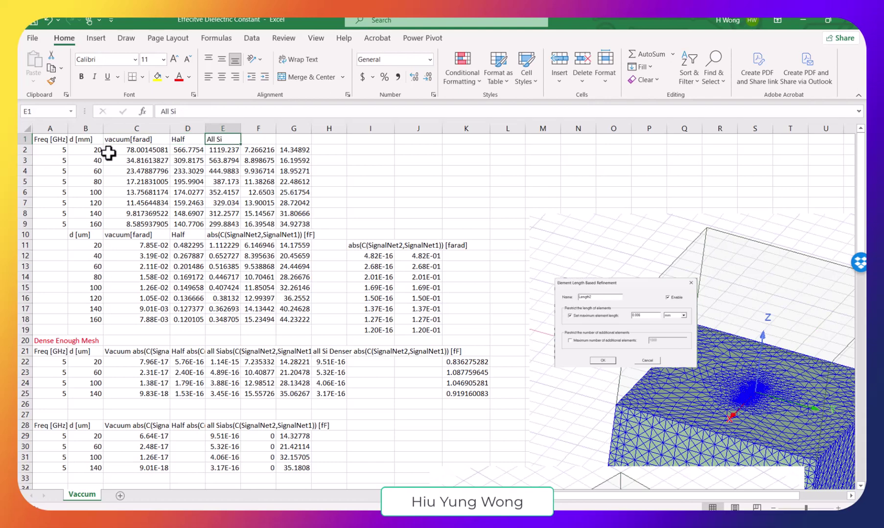
drag(101, 149, 99, 235)
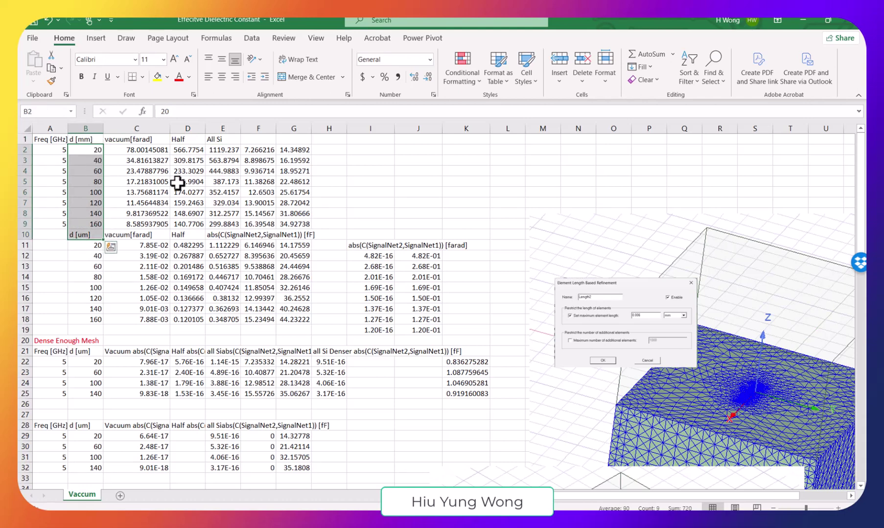
click(98, 152)
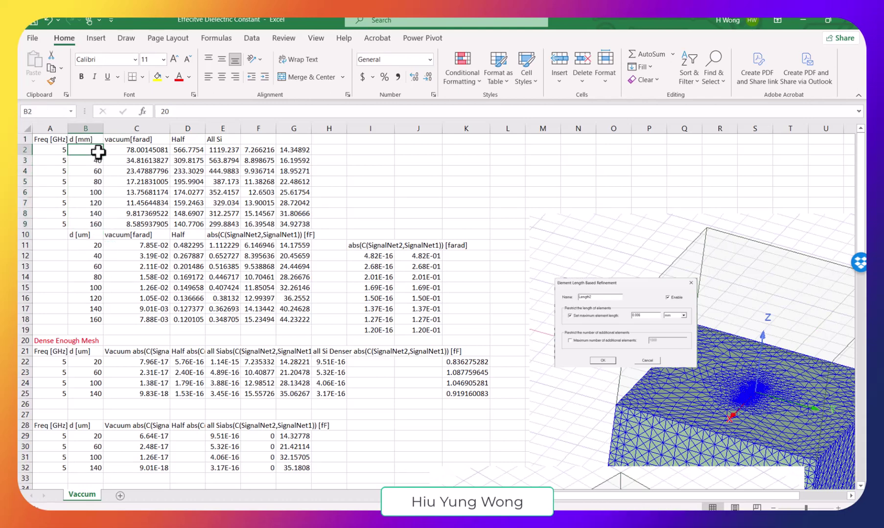
click(97, 223)
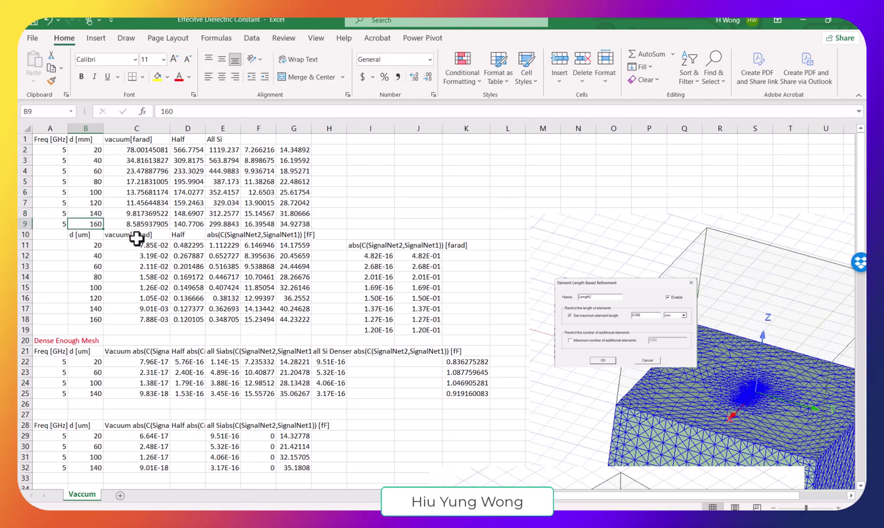
click(131, 148)
drag(131, 148, 137, 220)
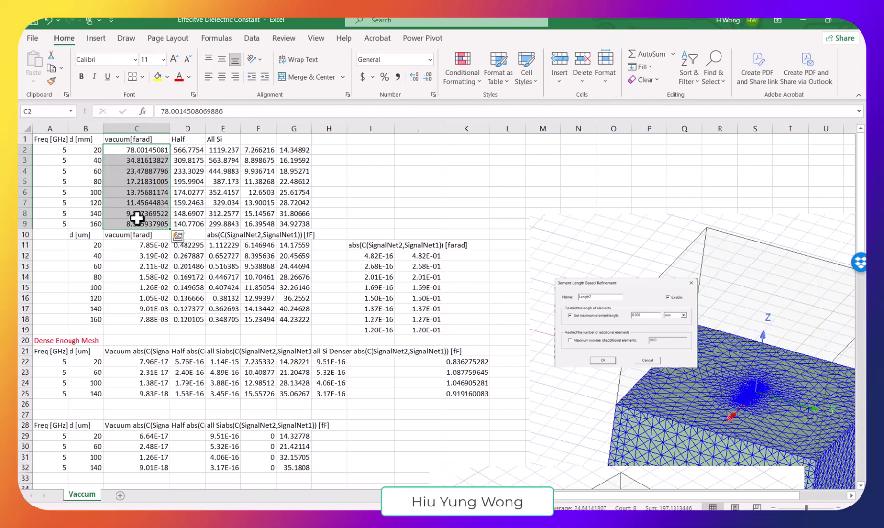
Step: Compare the first table's All Si and vacuum capacitances, inspecting the ratio formula =E2/C2 in G2 and the ratios in G2:G9
click(223, 151)
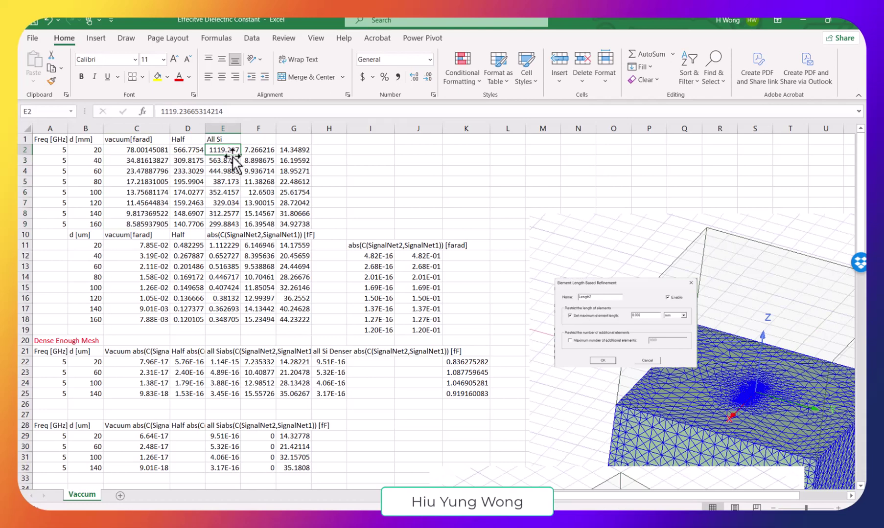
click(221, 140)
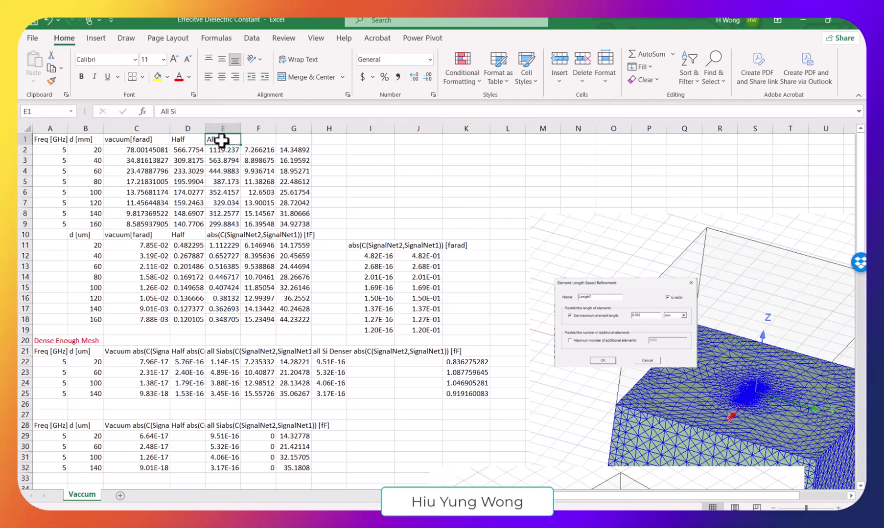
click(144, 139)
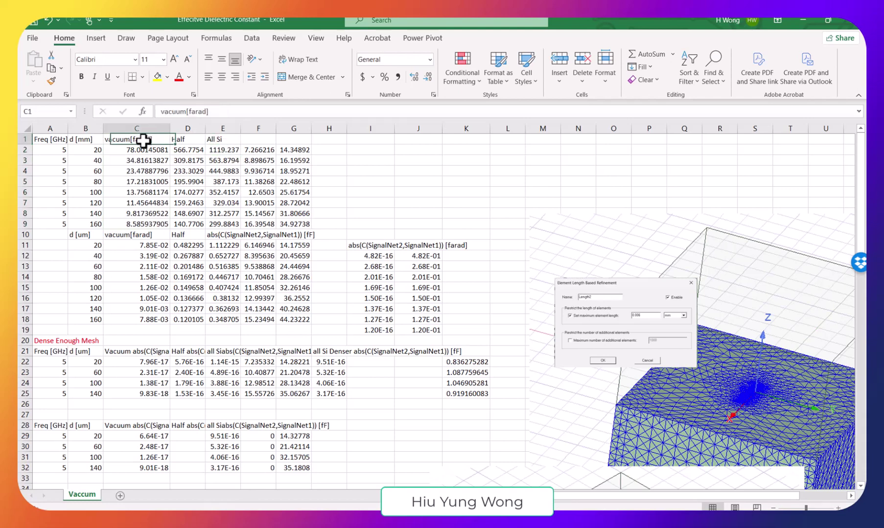
click(175, 149)
click(218, 152)
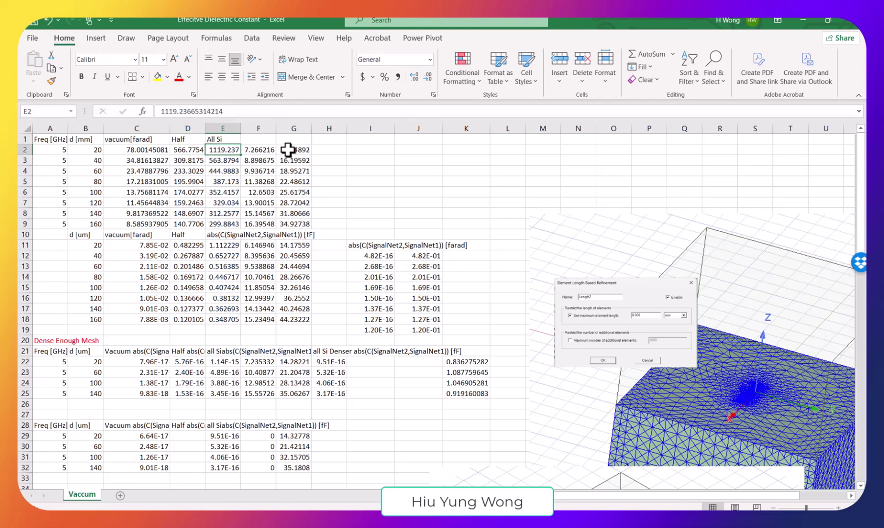
click(286, 152)
click(266, 113)
text(=E2/C2)
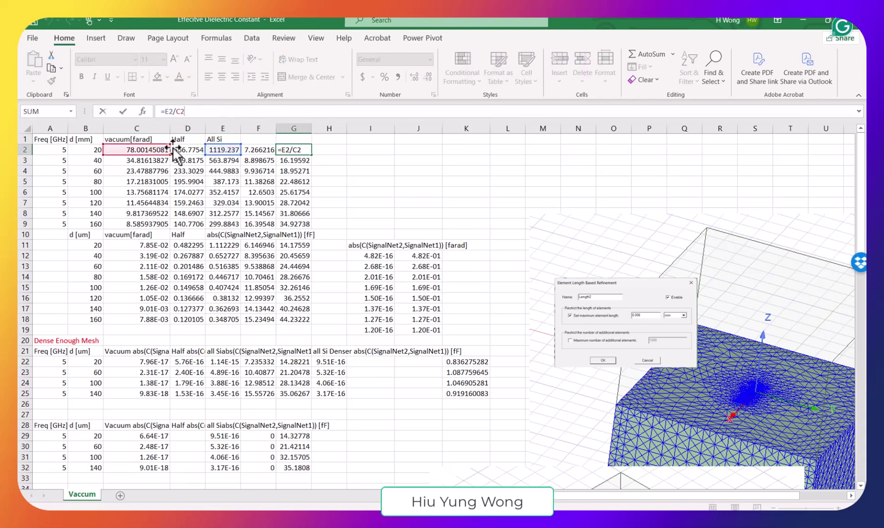
click(294, 150)
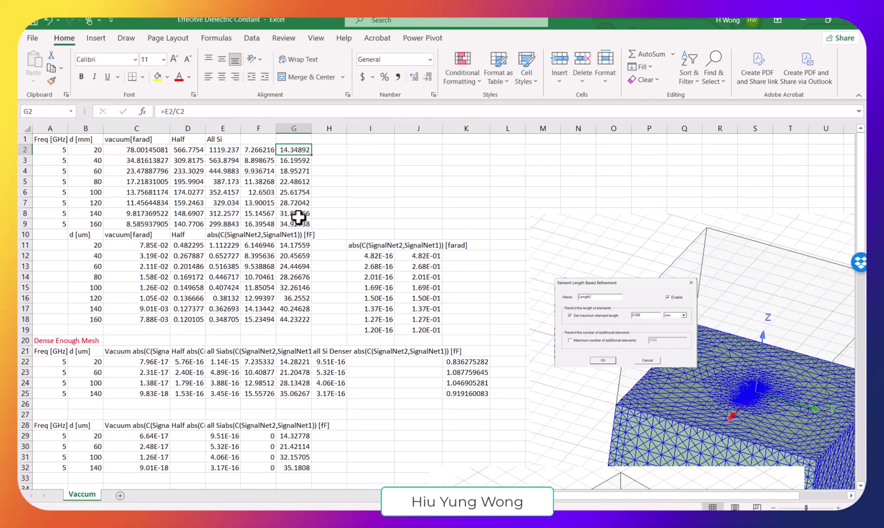
drag(294, 151, 301, 214)
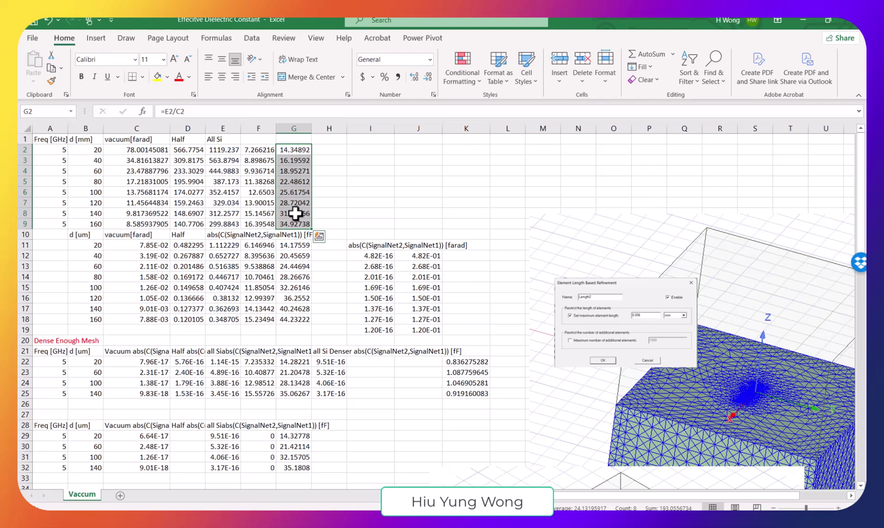
Step: Compare the d [mm] and d [um] tables, examining the distances in B11:B18 and the ratios in G11:G18
click(90, 141)
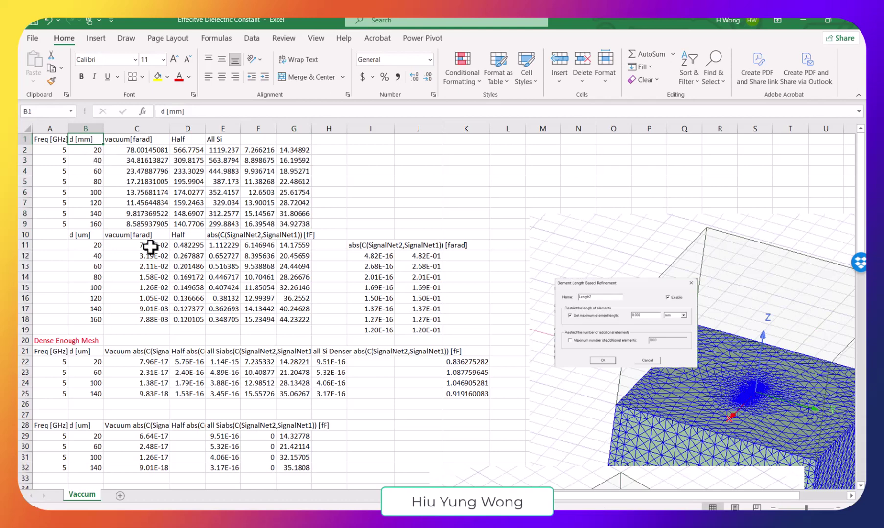
click(99, 237)
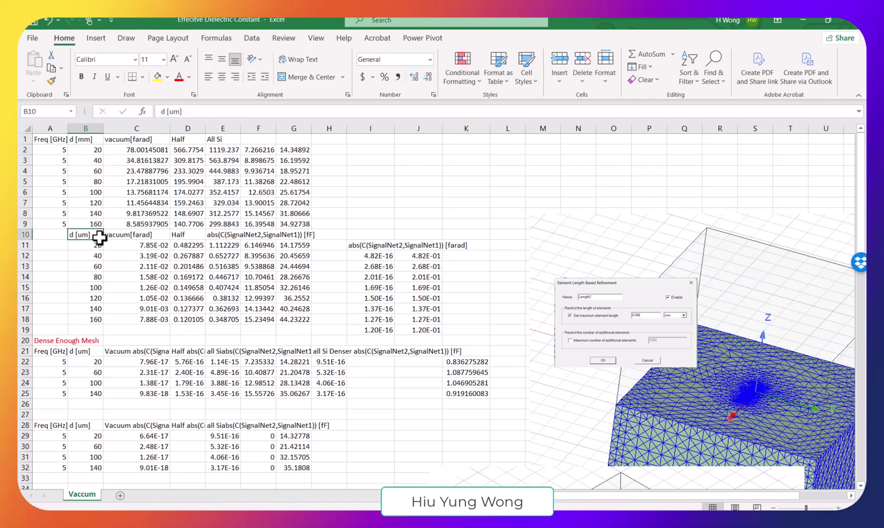
drag(98, 248, 98, 320)
drag(304, 245, 295, 319)
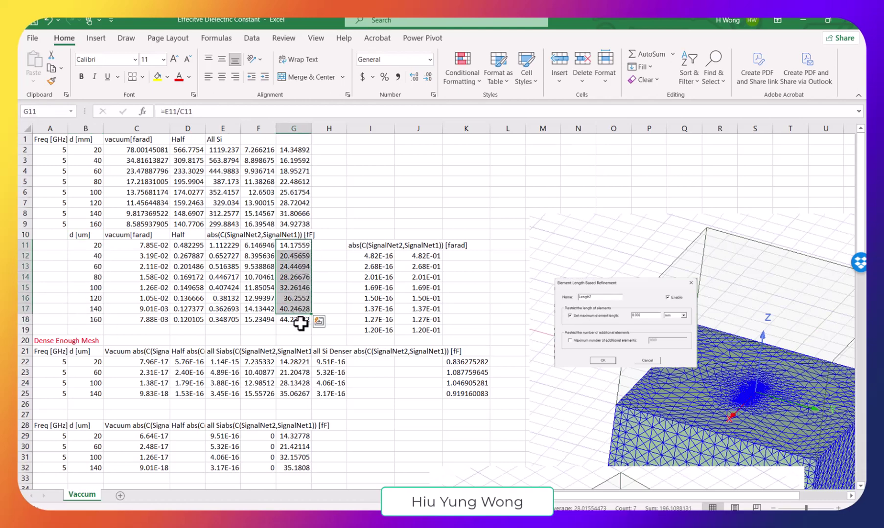
click(295, 321)
drag(293, 245, 296, 318)
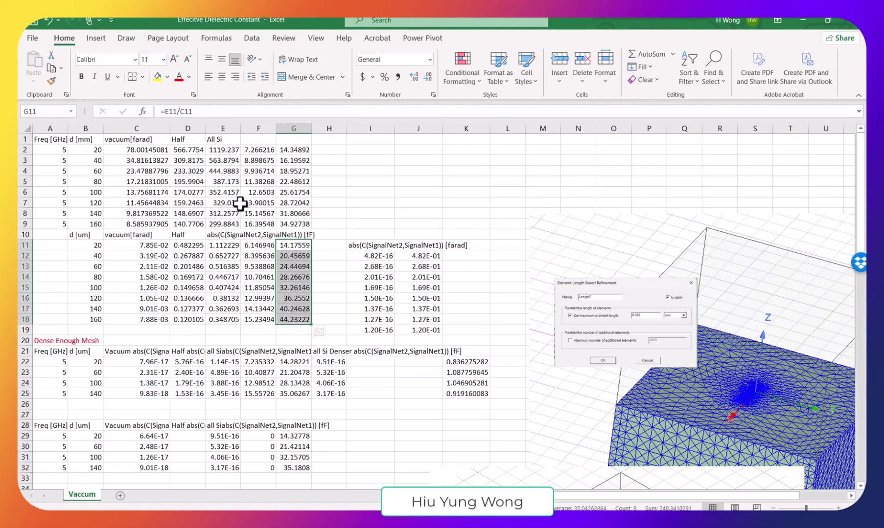
click(304, 142)
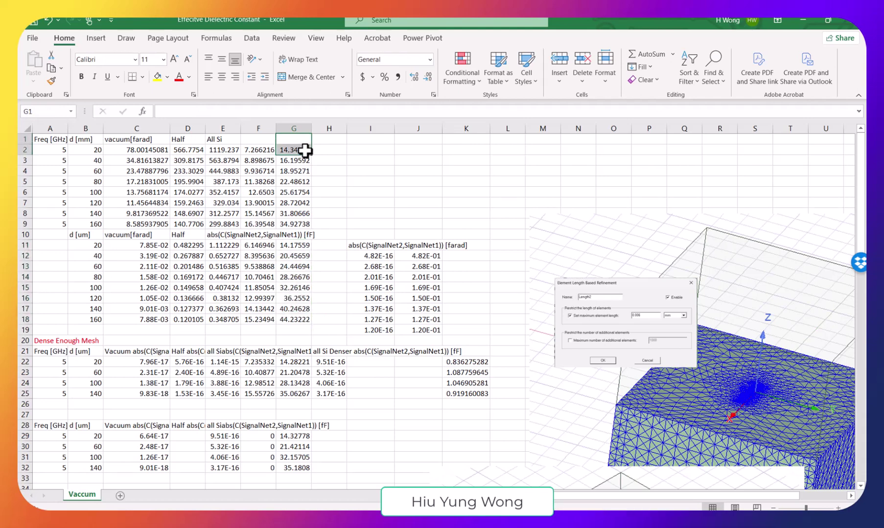
drag(304, 151, 295, 139)
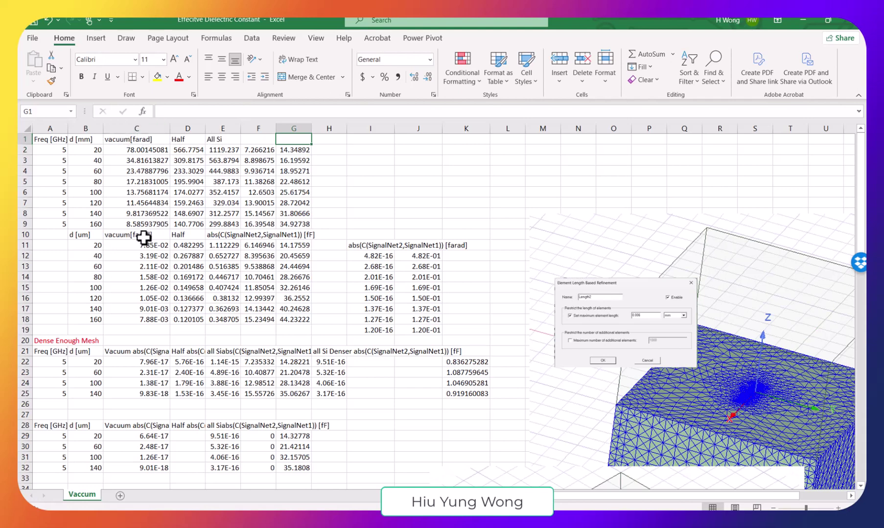
drag(296, 246, 300, 319)
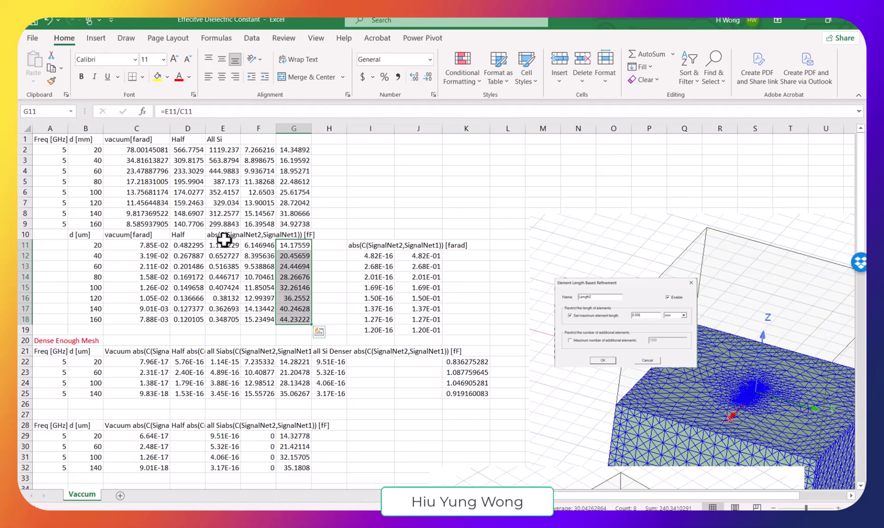
Step: Examine the d [um] table's vacuum capacitances in C11:C18, silicon values in E11:E18, and resulting ratios in G11:G18
click(158, 235)
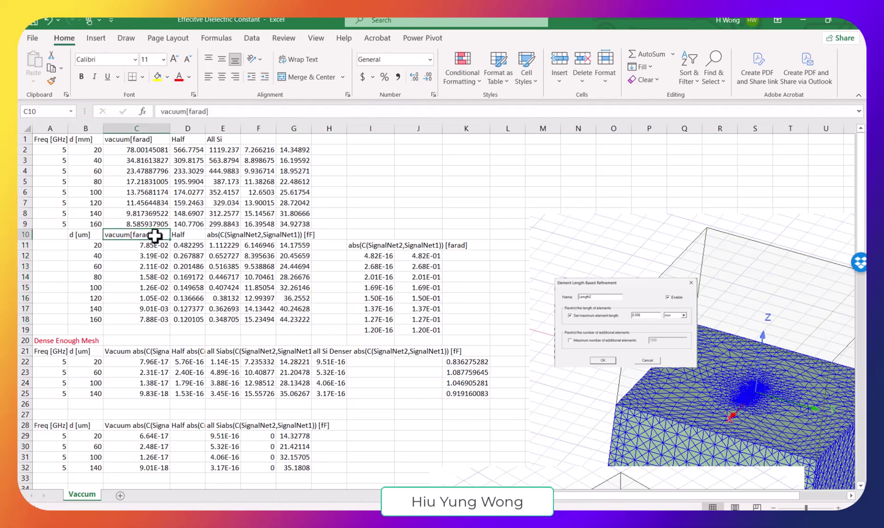
drag(162, 245, 158, 318)
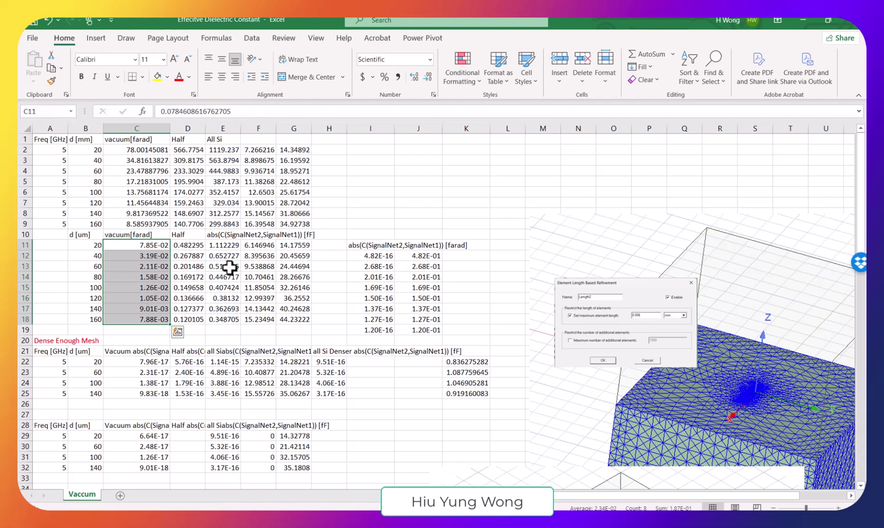
drag(231, 246, 224, 319)
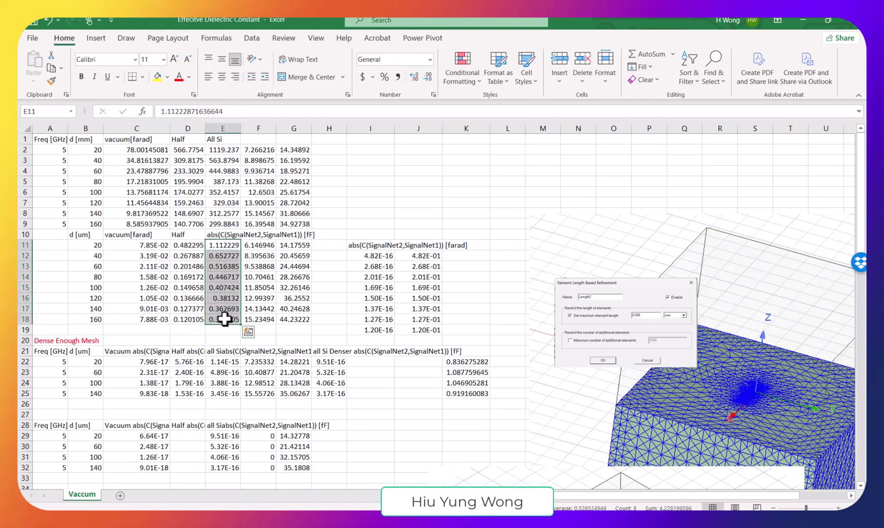
drag(303, 249, 296, 322)
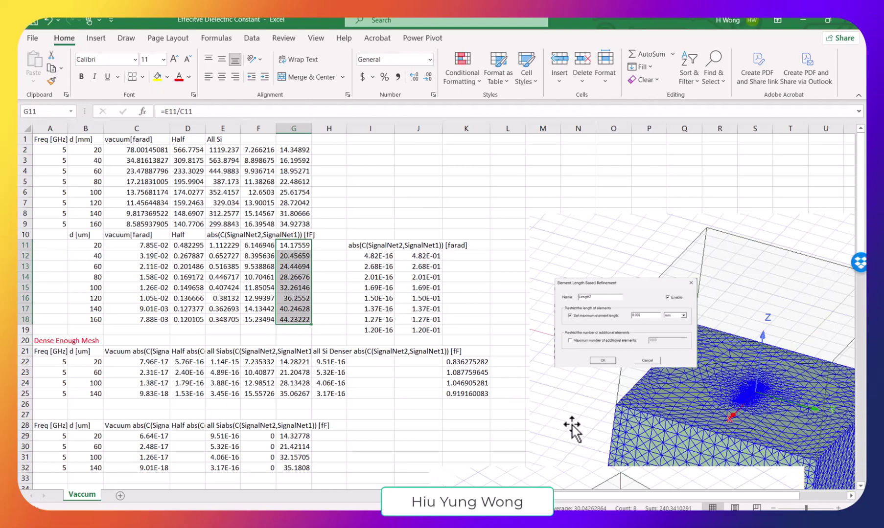
Step: Switch back to the Q3DDesign1 model in Ansys Electronics Desktop and inspect the size and position expressions of Box1's CreateBox operation, widening the properties view
mouse_move(570, 524)
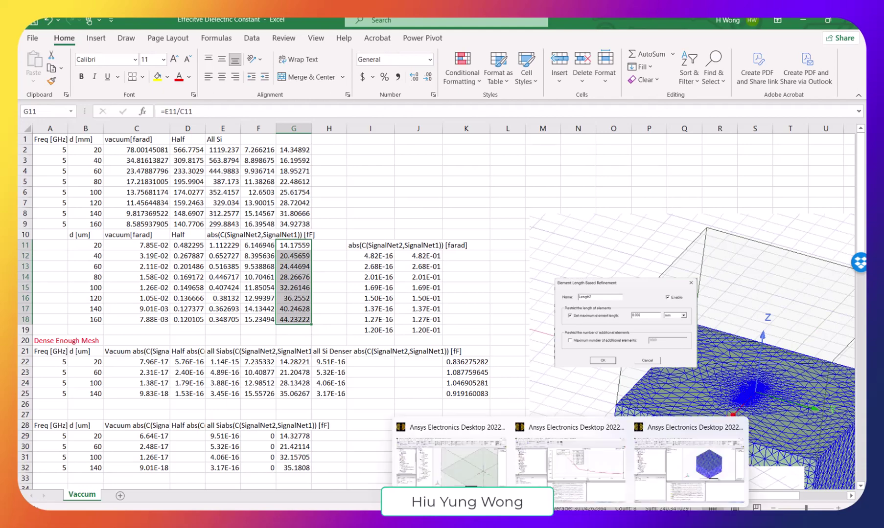
click(496, 471)
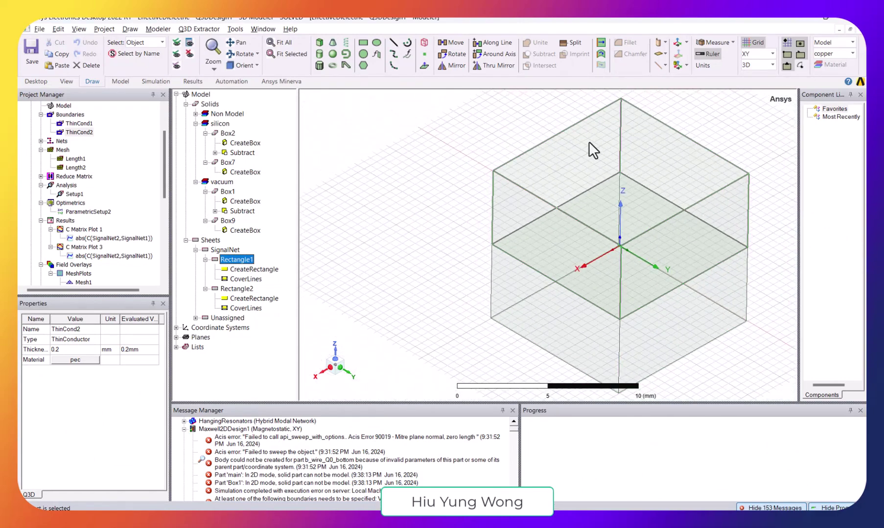
click(568, 131)
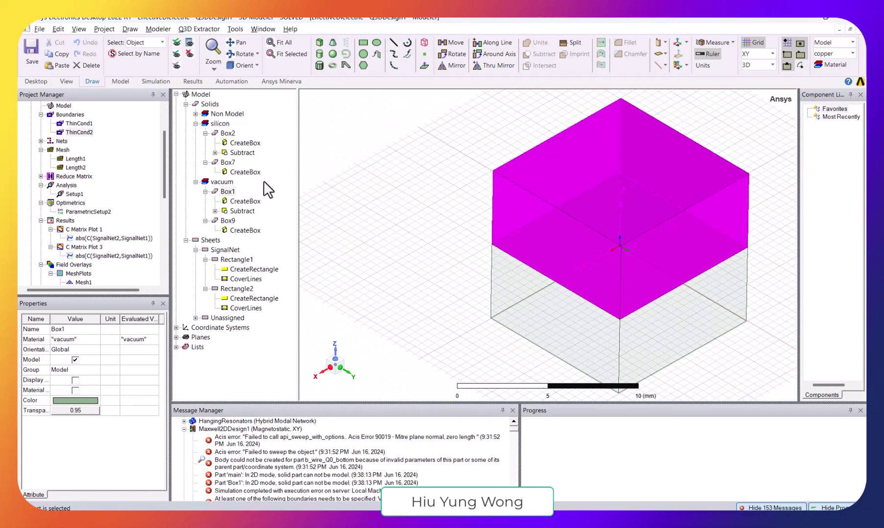
click(231, 203)
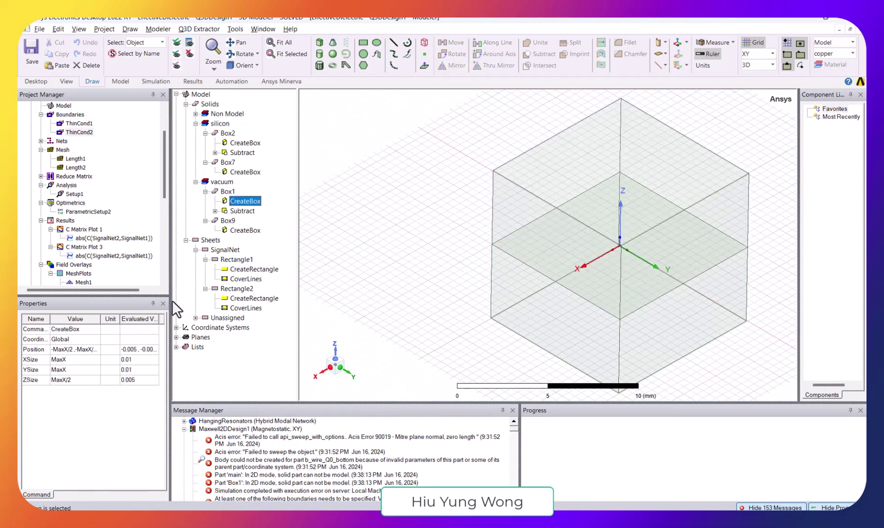
drag(172, 303, 247, 309)
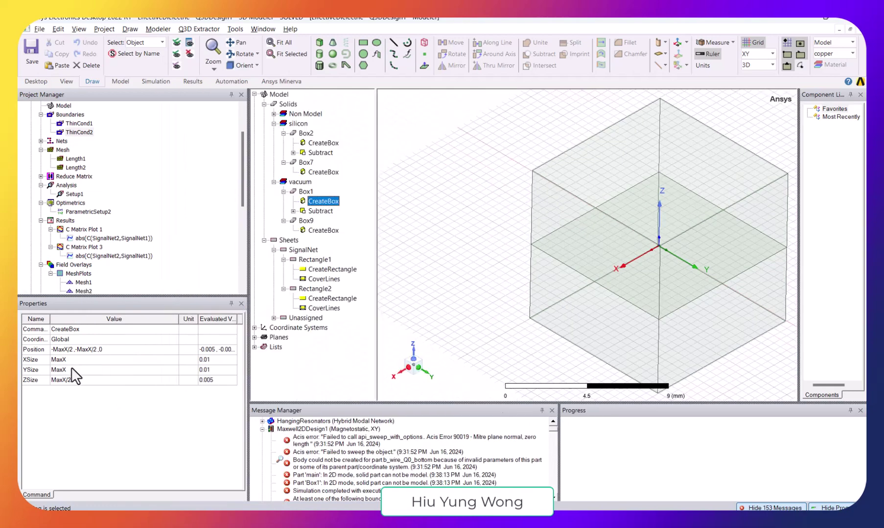
Step: Inspect the MaxX variable in Q3DDesign1's design properties, leaving the local variables unchanged
click(230, 29)
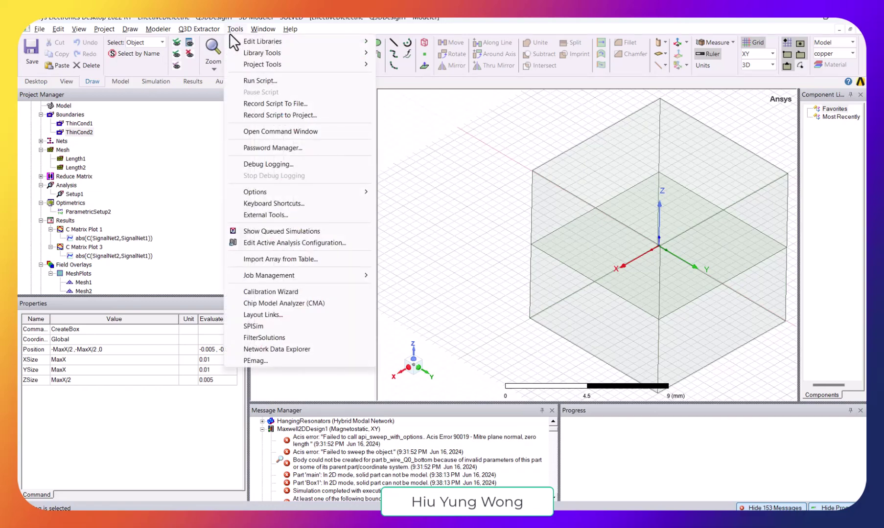
mouse_move(207, 29)
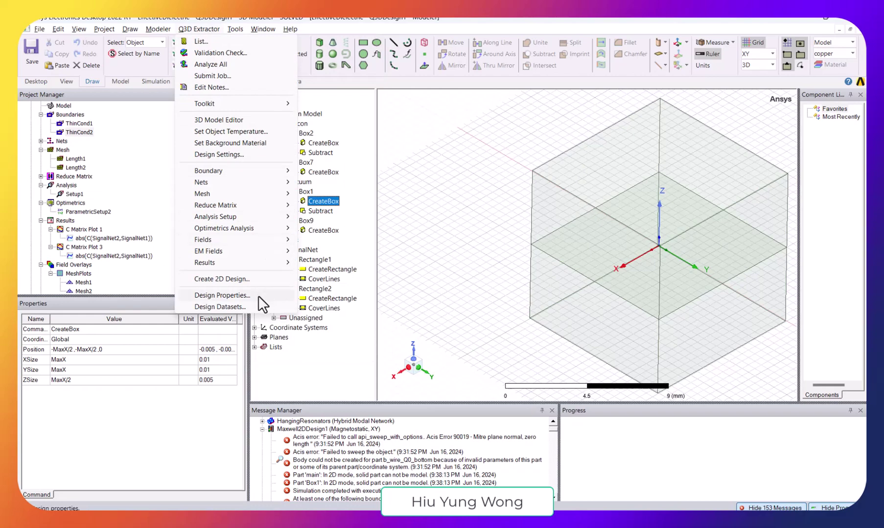
click(223, 296)
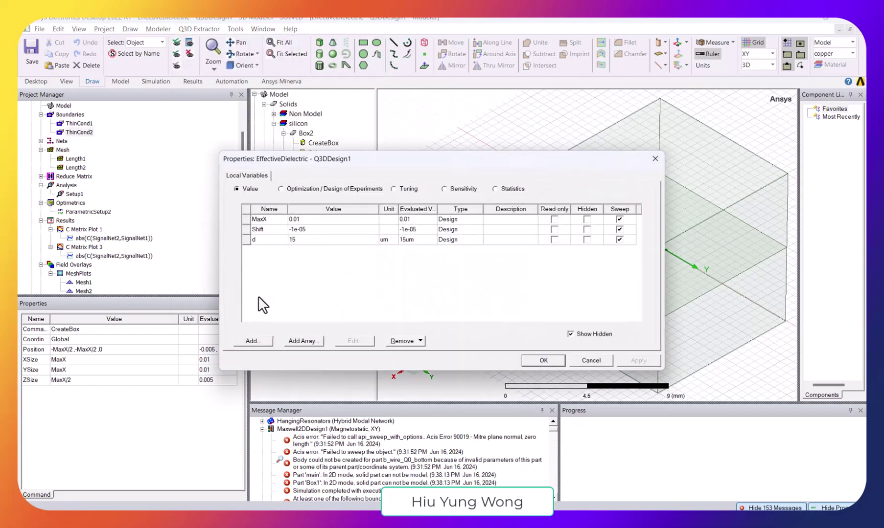
click(303, 218)
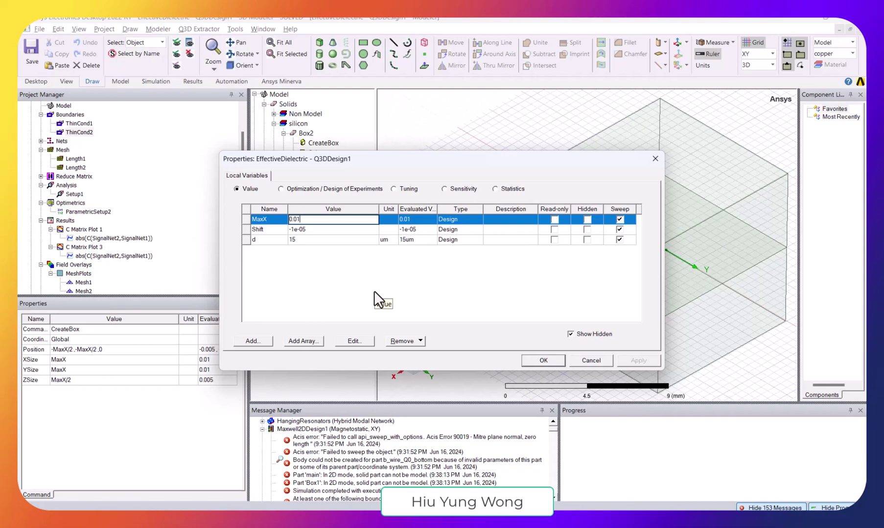
click(384, 303)
click(589, 361)
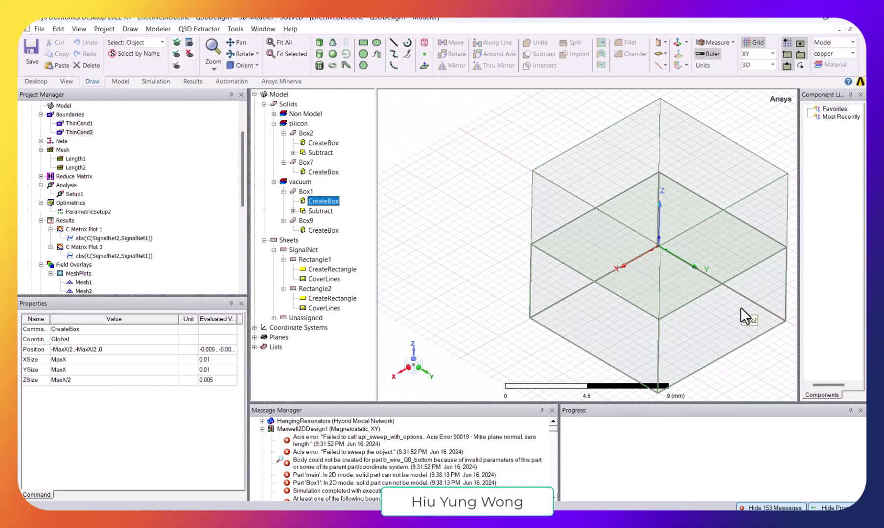
Step: Switch to the Excel spreadsheet and compare the silicon-to-vacuum ratios in G11:G18 with the denser-mesh ratios in G29:G32
click(587, 472)
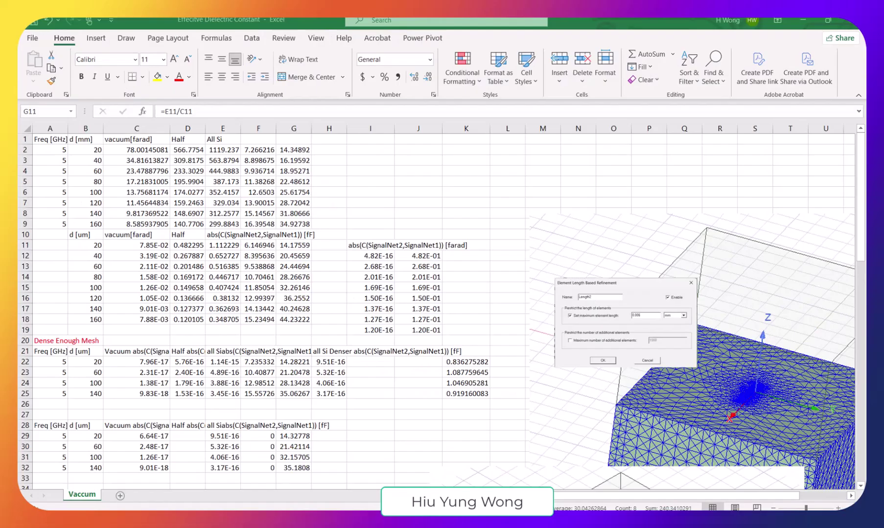
click(334, 248)
drag(296, 244, 300, 322)
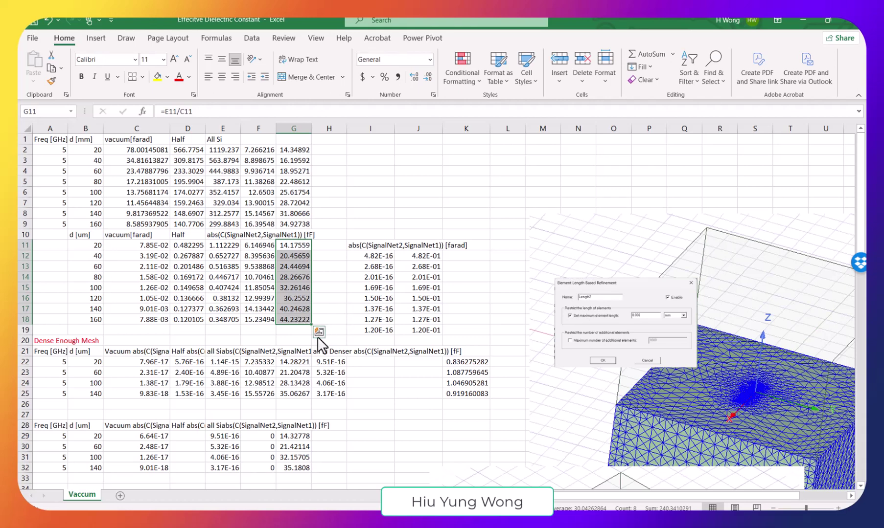
scroll(316, 359, down, 2)
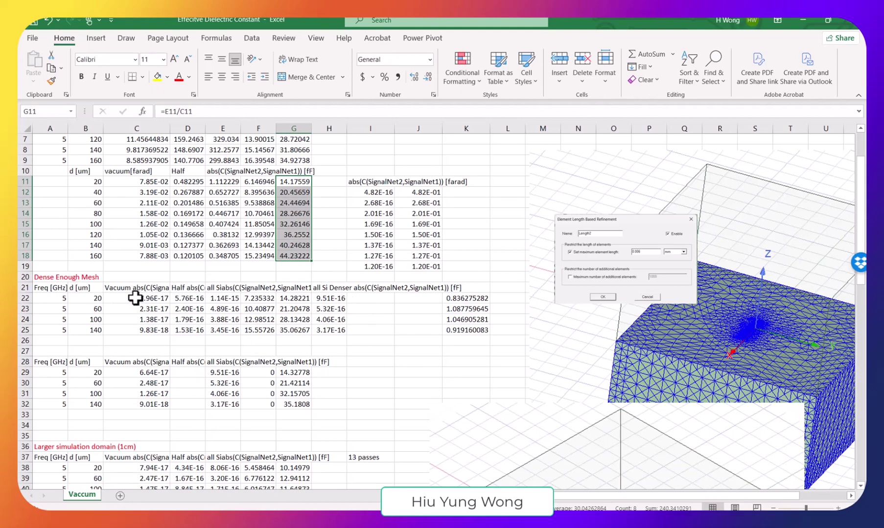
scroll(226, 206, up, 2)
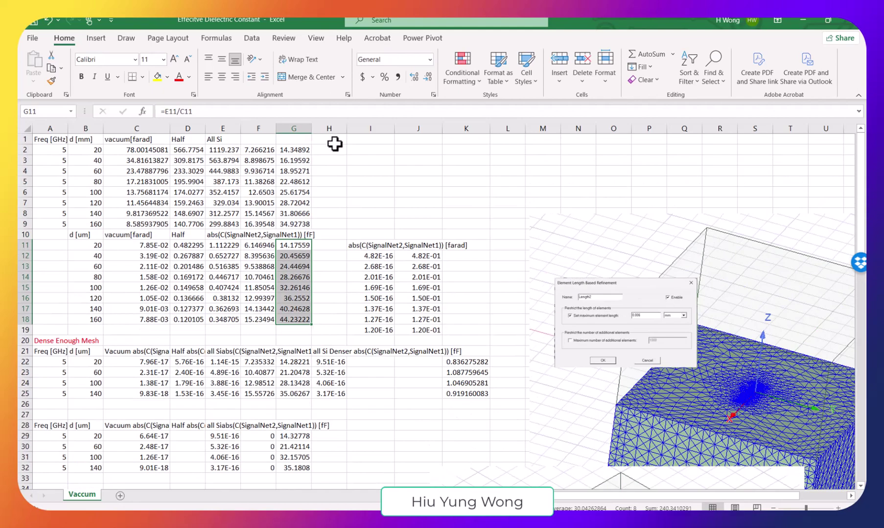
scroll(313, 365, down, 1)
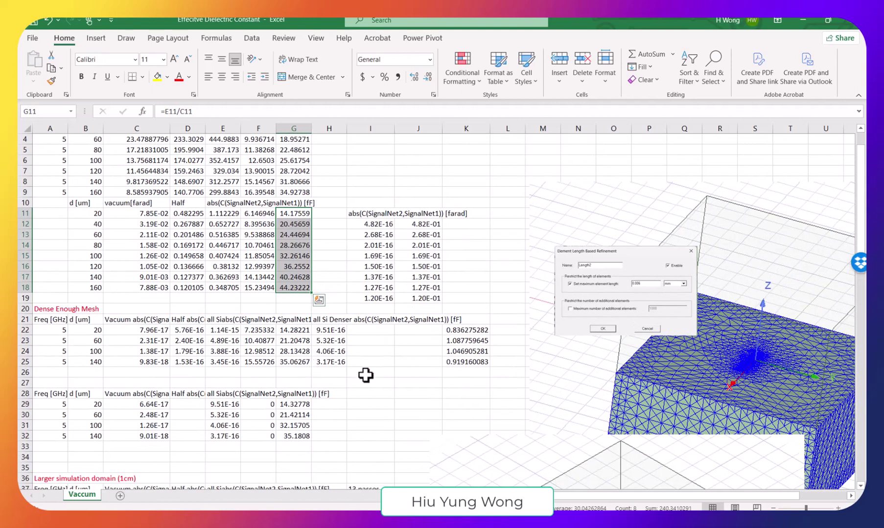
click(294, 408)
drag(294, 408, 296, 436)
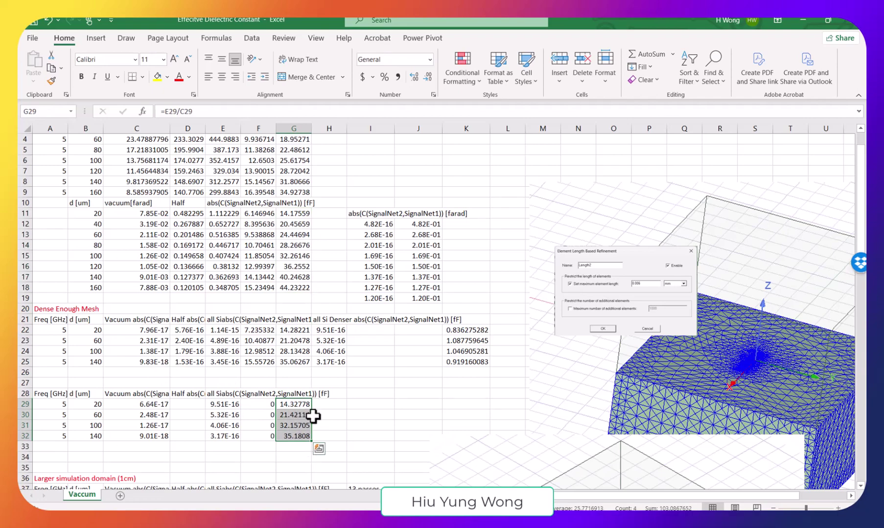
Step: Examine the Larger simulation domain (1cm) table's all-silicon to vacuum ratios in G38:G41 and their average in G42
scroll(315, 421, down, 5)
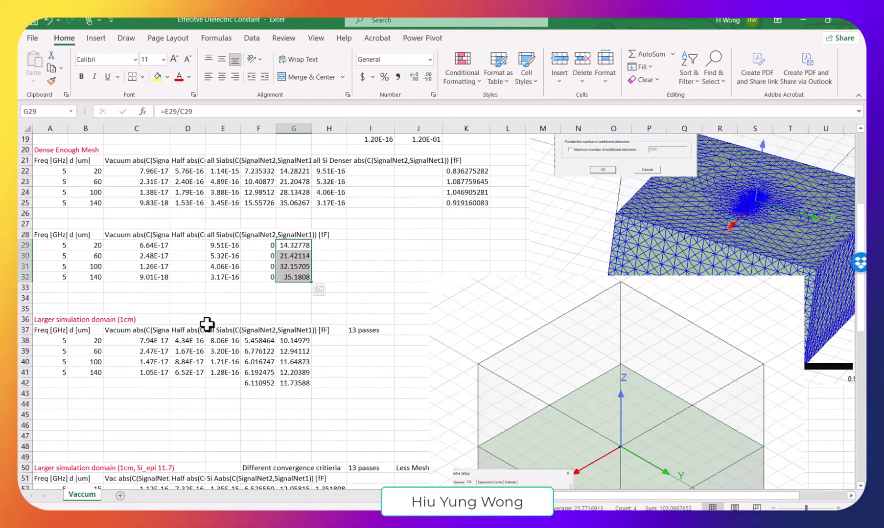
click(295, 341)
drag(295, 341, 296, 383)
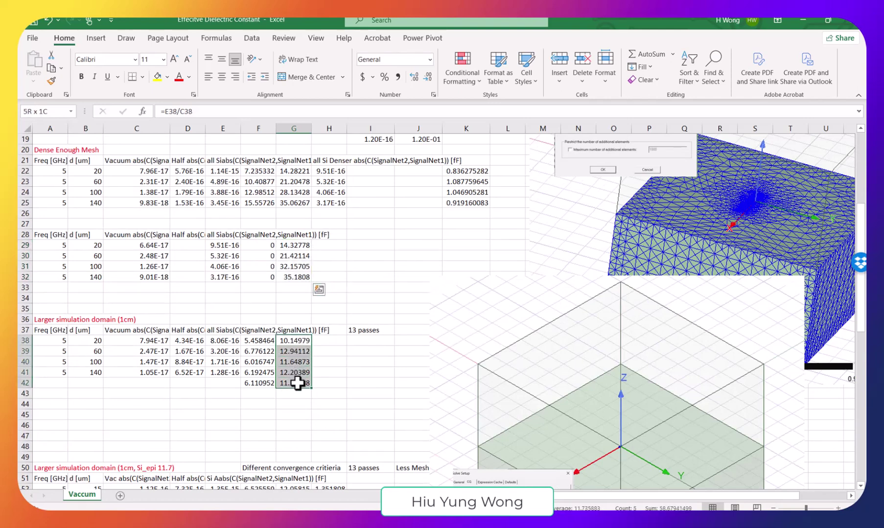
click(224, 341)
click(150, 341)
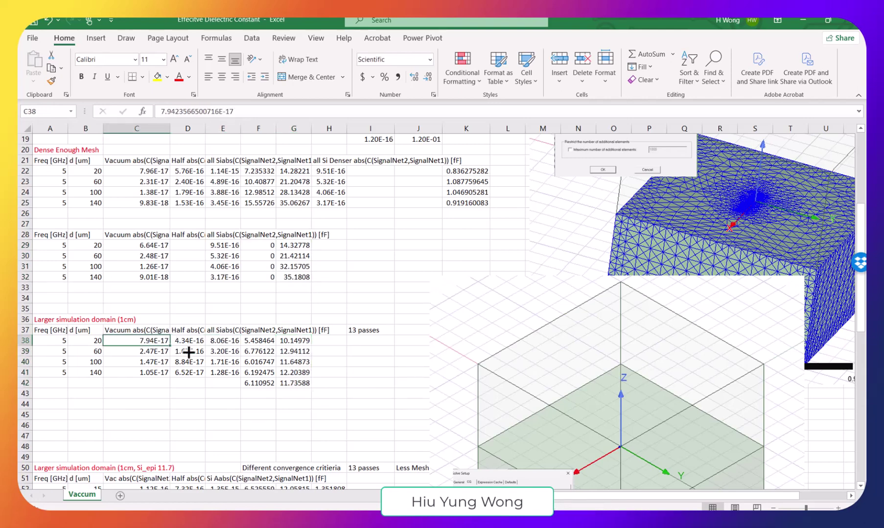
click(301, 341)
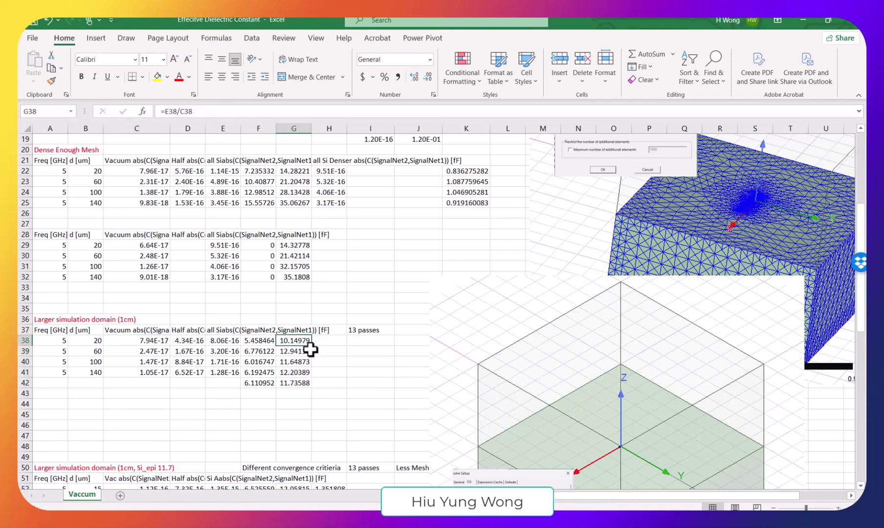
click(302, 373)
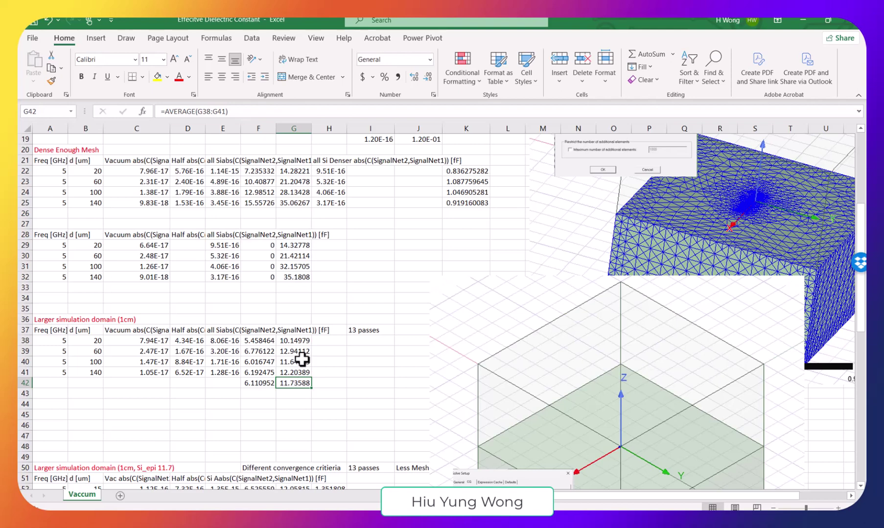
drag(298, 341, 298, 371)
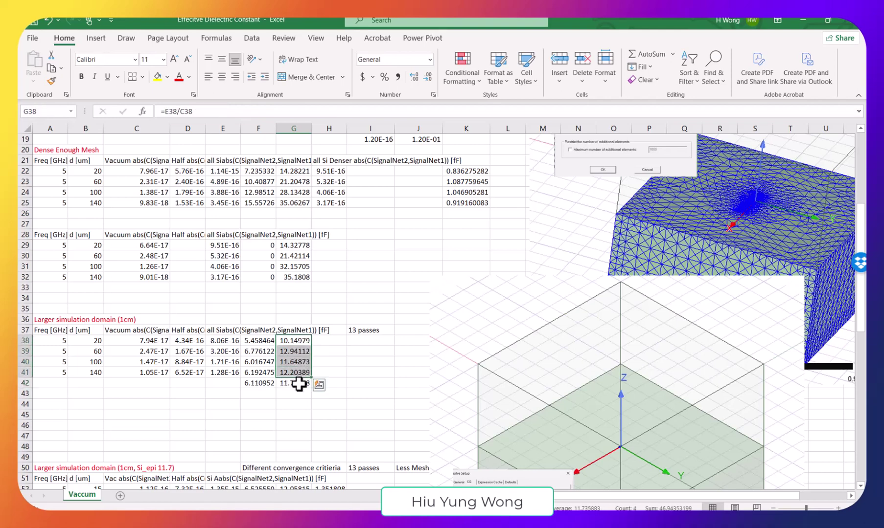
click(299, 383)
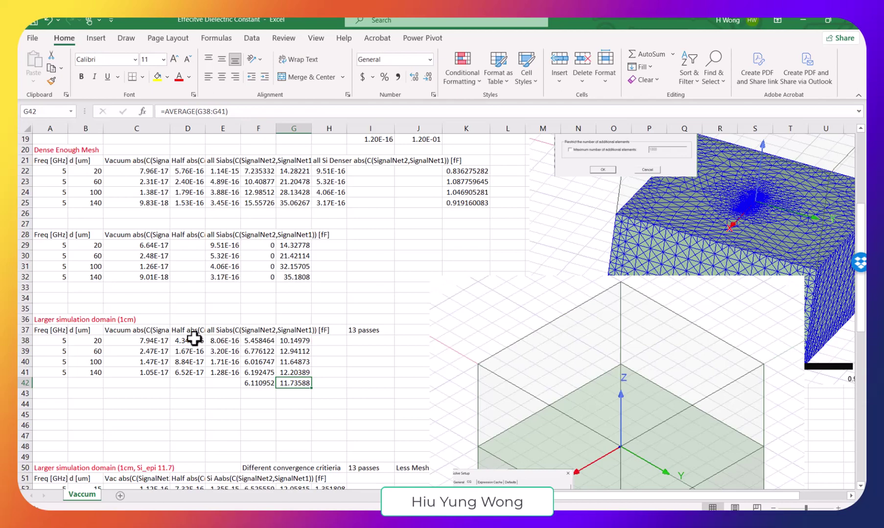
Step: Review the Half capacitances in D38:D41 against the upper vacuum Box1 in the Ansys Electronics Desktop model, and return to the Excel spreadsheet
drag(192, 341, 193, 372)
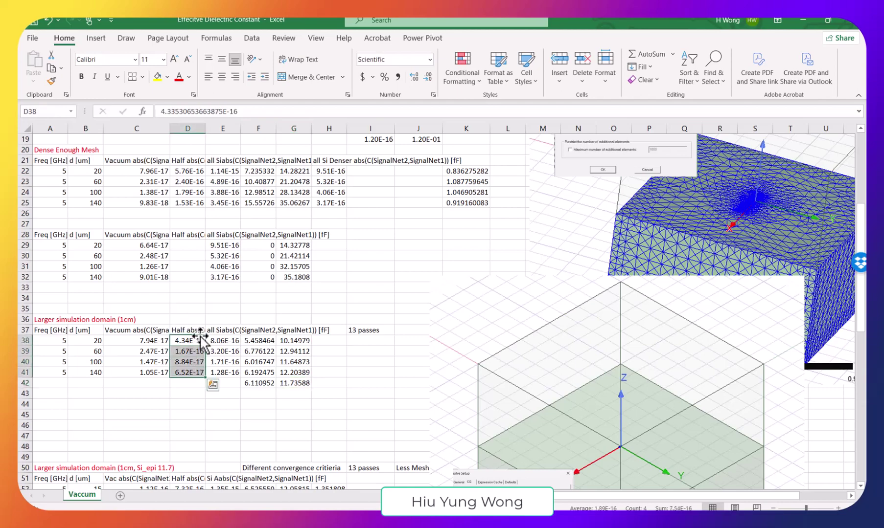
click(365, 294)
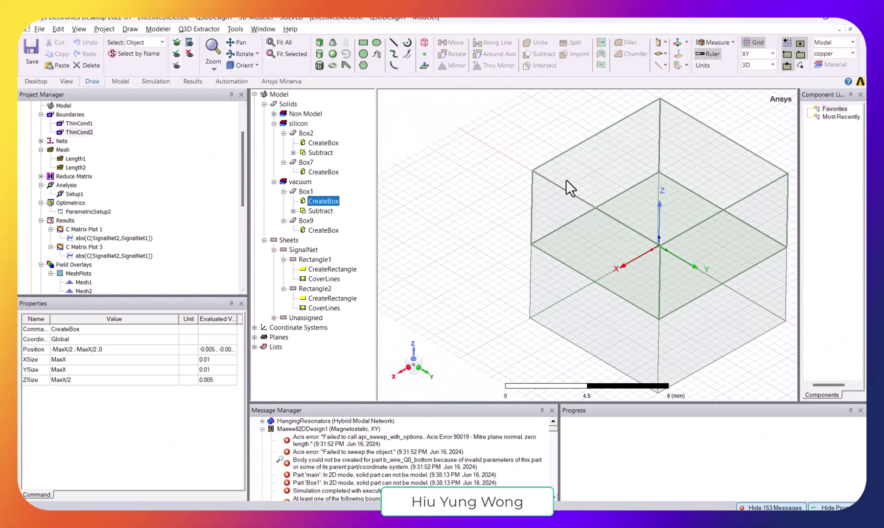
click(536, 183)
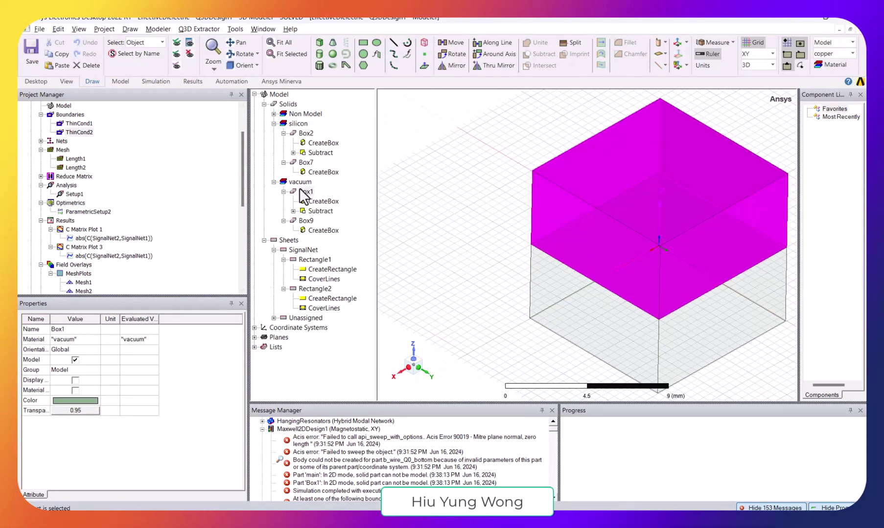
click(540, 324)
click(539, 322)
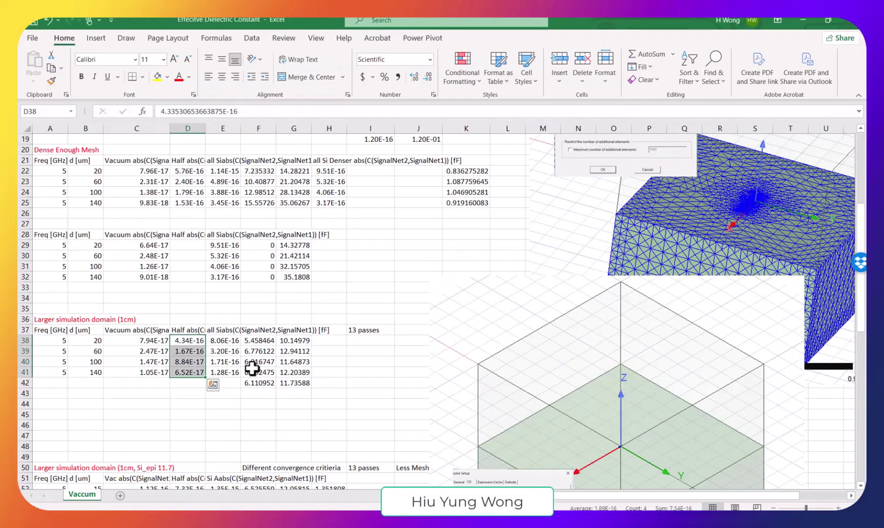
Step: Examine the half-silicon capacitances in D38:D41, the ratio formula in F38, the ratios in F38:F41, and the average in F42
drag(188, 340, 194, 371)
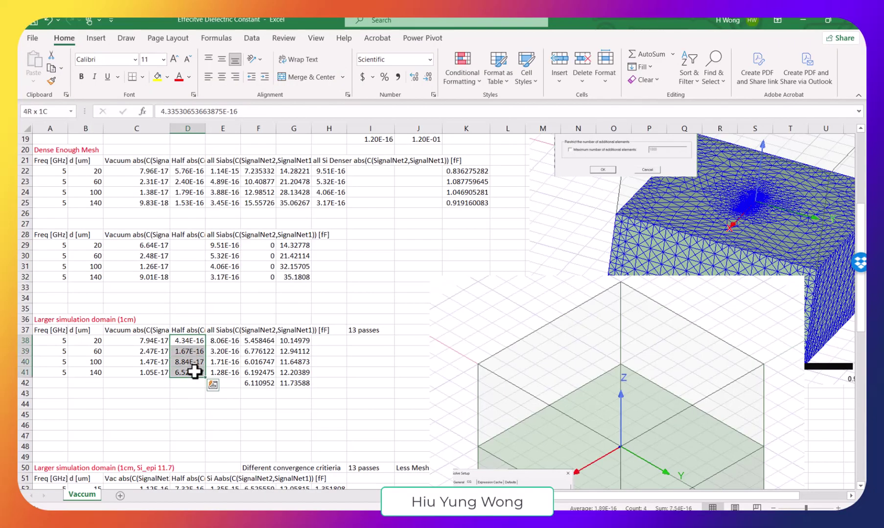
click(257, 341)
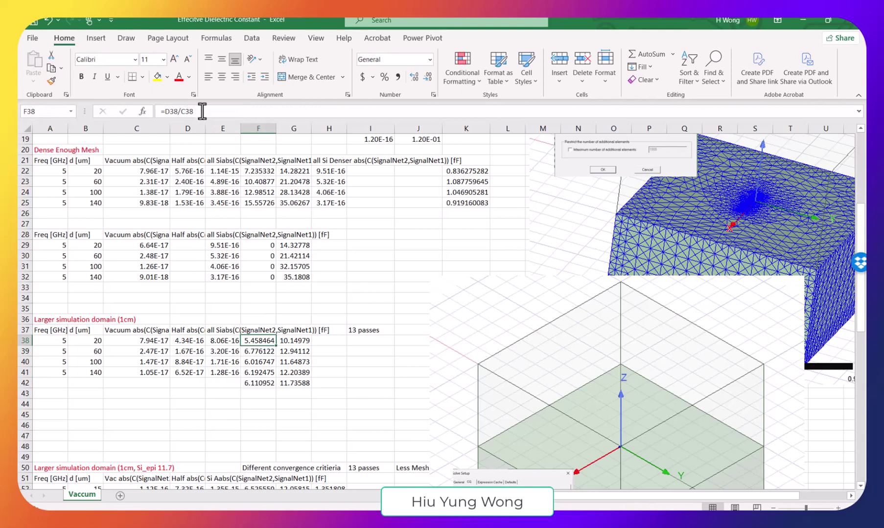
click(202, 112)
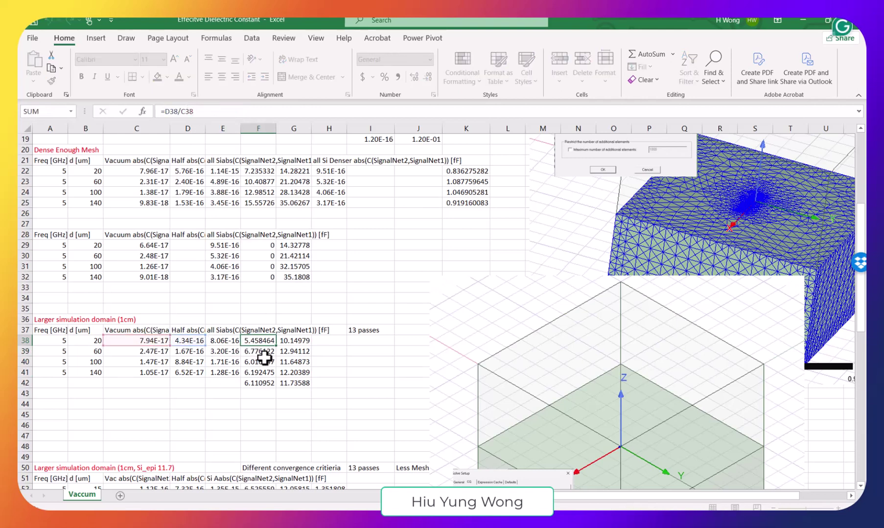
key(Escape)
drag(253, 340, 258, 372)
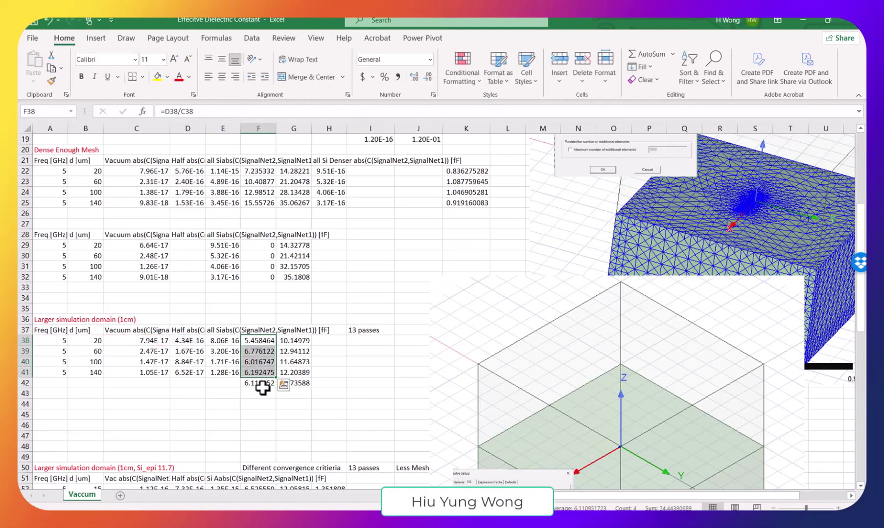
click(263, 387)
click(274, 395)
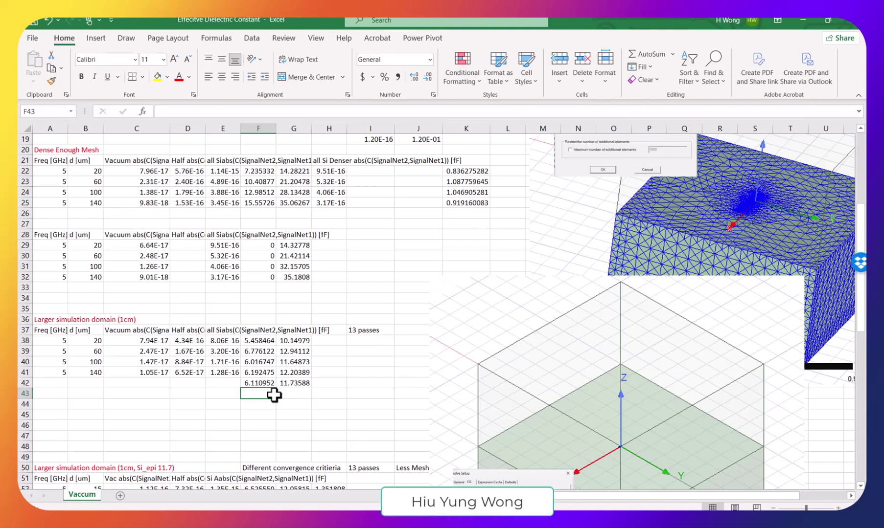
click(263, 385)
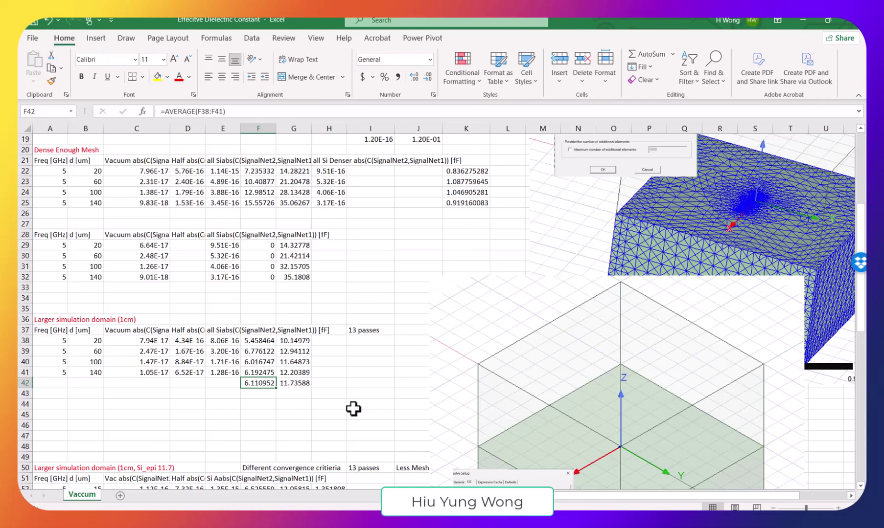
Step: Examine the last Si_epi 11.7 dense mesh table's average ratios in G88 and F88, the normalized ratio in G89, and Half capacitances in D83:D87
scroll(352, 408, down, 3)
scroll(353, 408, down, 6)
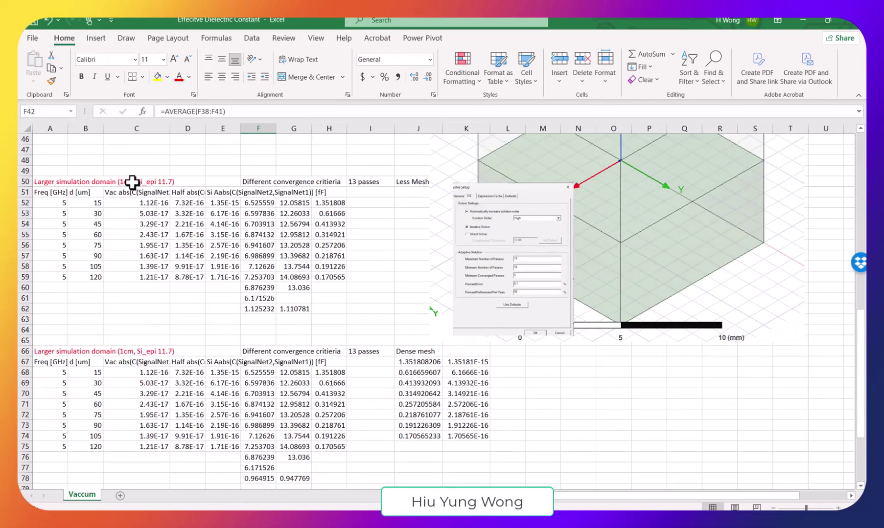
scroll(366, 337, down, 4)
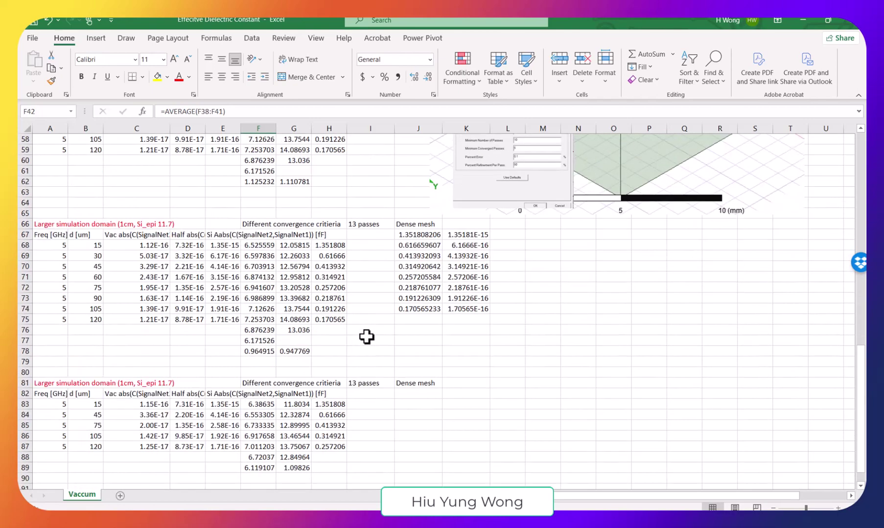
scroll(366, 337, down, 1)
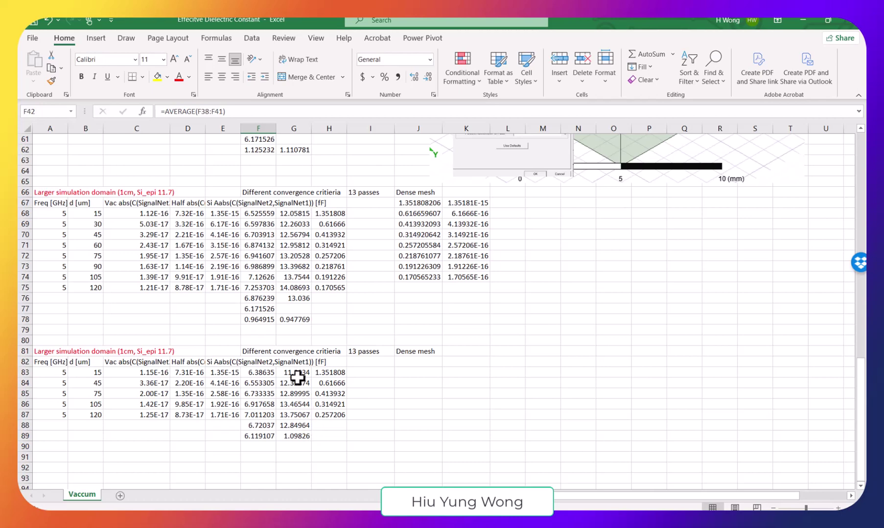
click(299, 426)
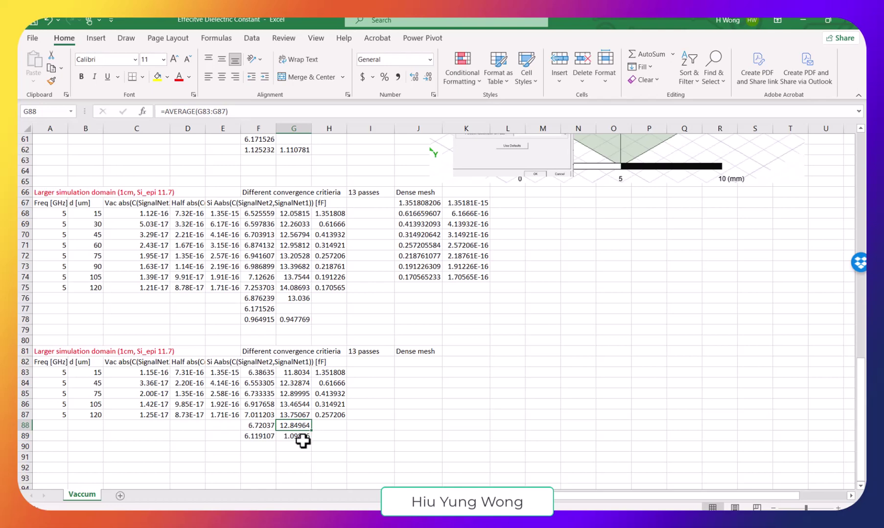
click(298, 438)
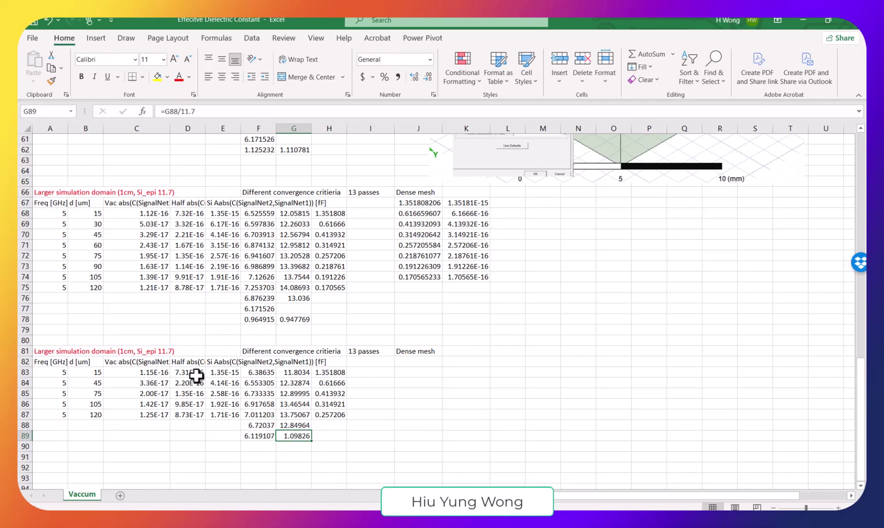
drag(191, 373, 193, 410)
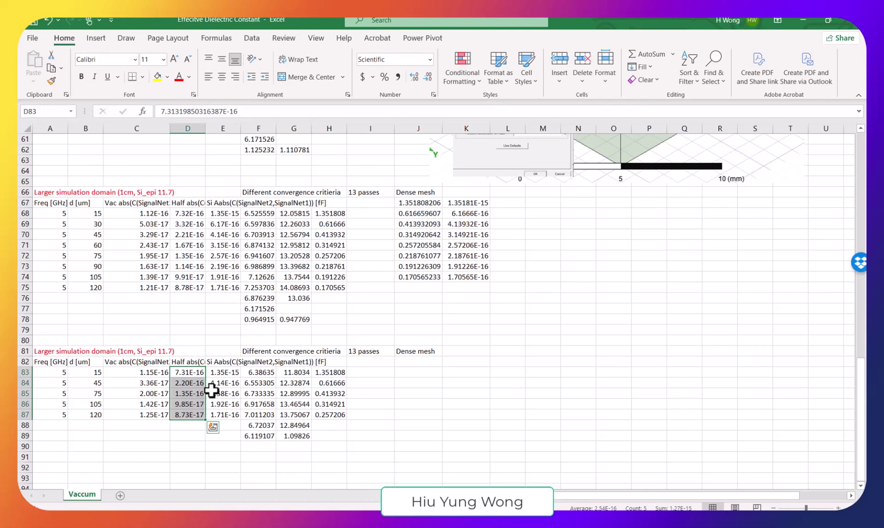
click(264, 425)
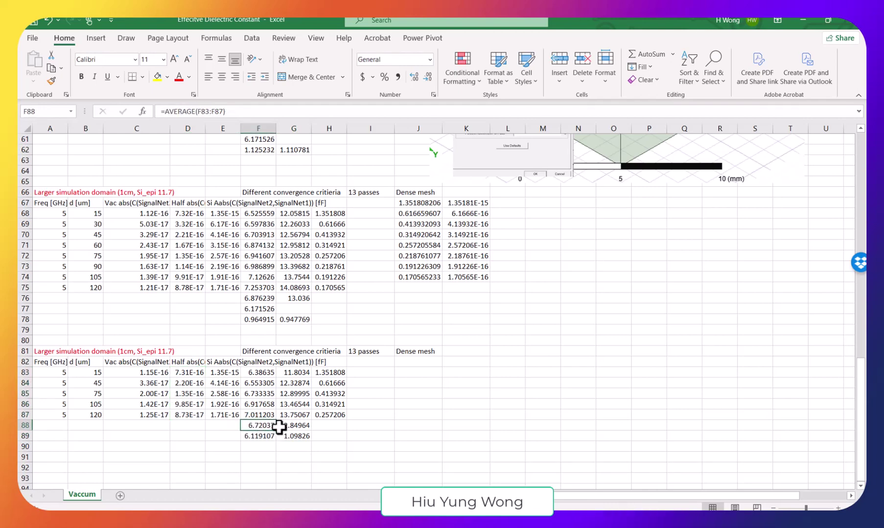
Step: Examine the last Si_epi 11.7 dense mesh table's normalized ratio in G89, average in F88, and corrected ratio formula in F89
click(303, 437)
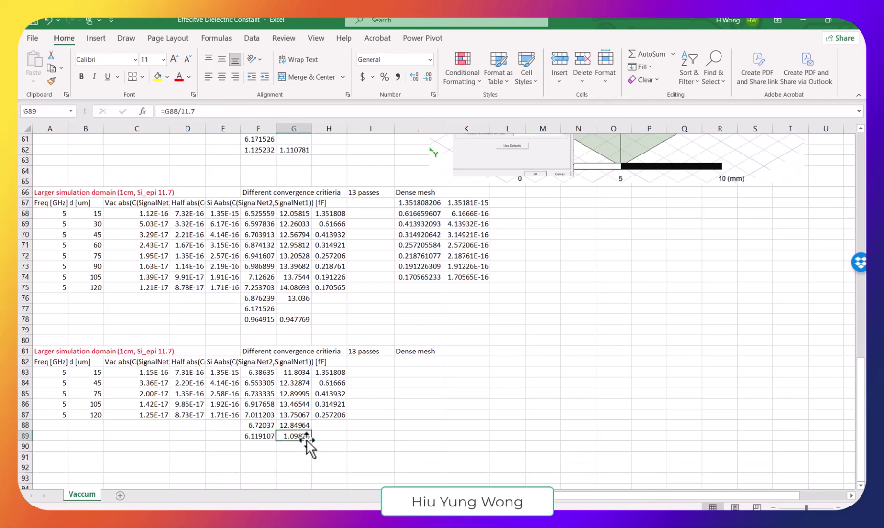
click(263, 425)
click(259, 436)
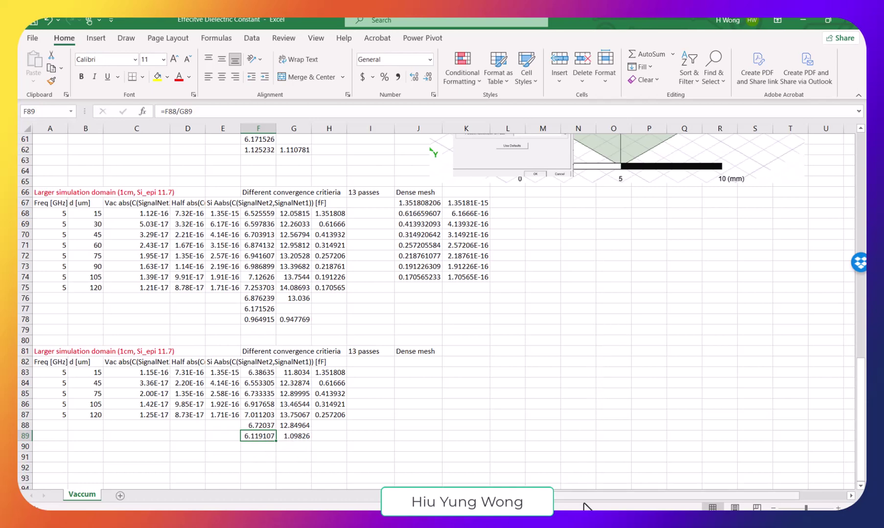
Step: Switch to Ansys Electronics Desktop, clear the Box2 selection, close the Properties pane, and collapse Q3DDesign2 in the project tree
mouse_move(570, 523)
click(503, 457)
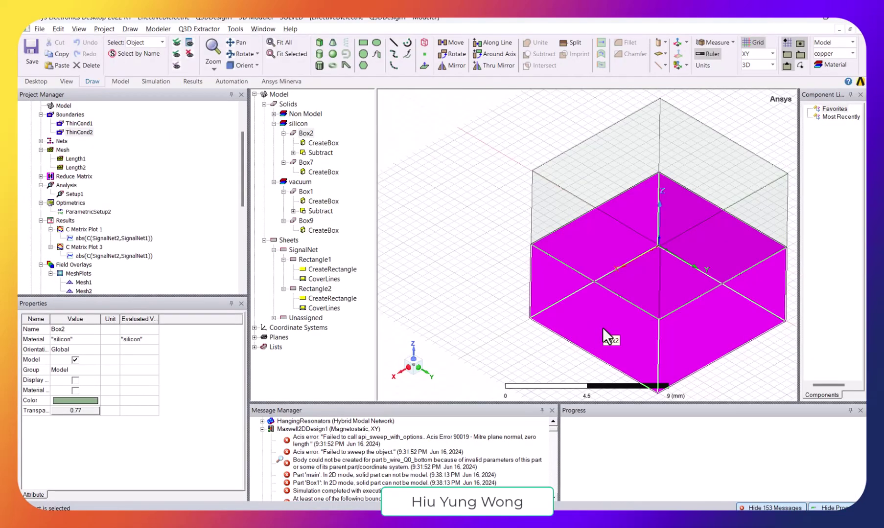
click(392, 136)
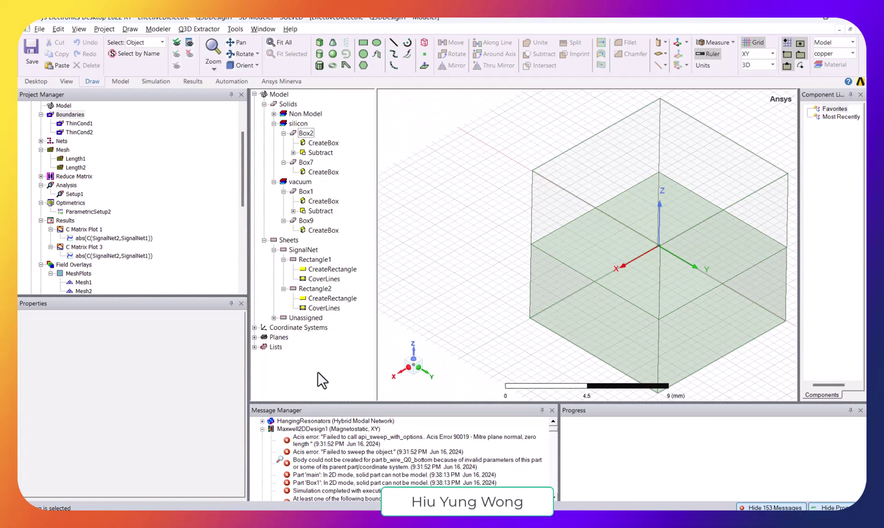
click(241, 303)
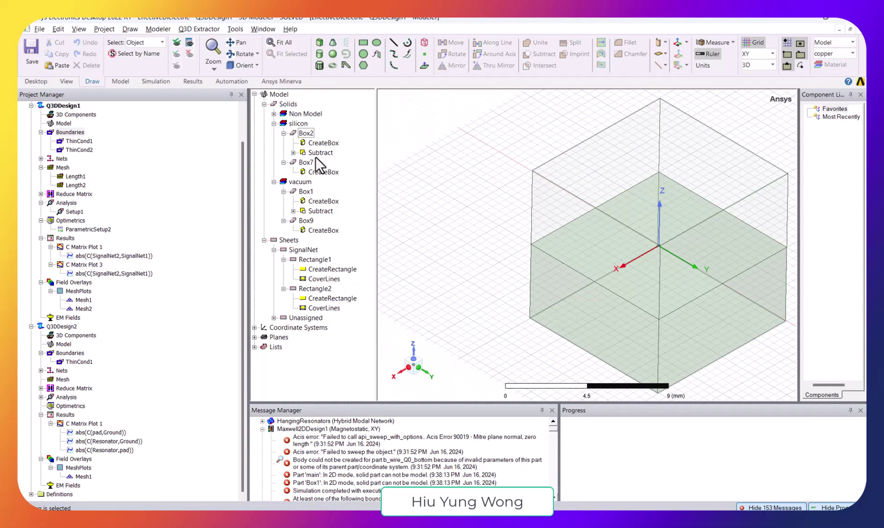
click(31, 326)
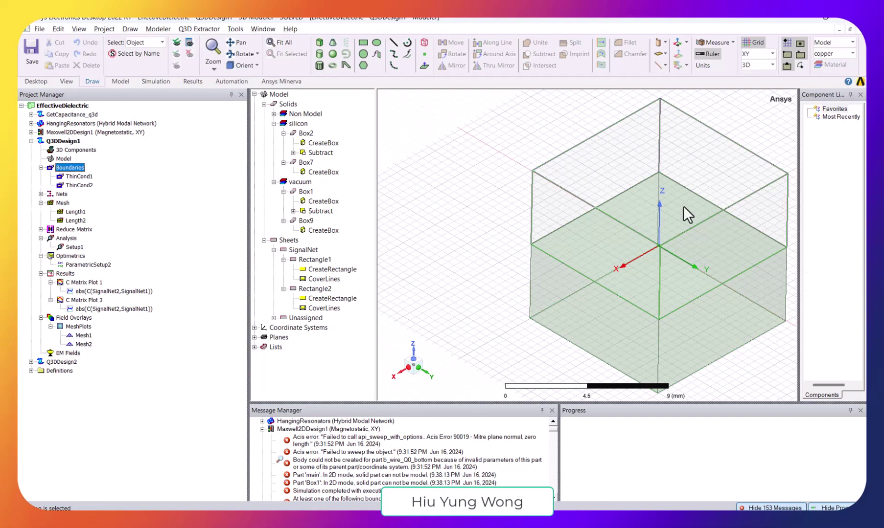
Step: Inspect the small boxes at the model's center and identify the two conductor sheets, Rectangle1 and Rectangle2, inside them
scroll(687, 214, up, 4)
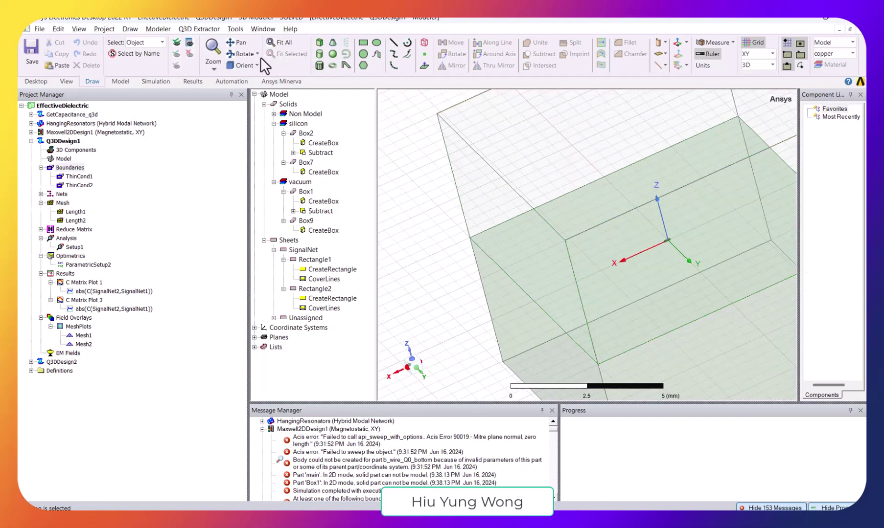
click(241, 53)
drag(396, 162, 536, 217)
scroll(656, 259, up, 4)
scroll(676, 222, up, 10)
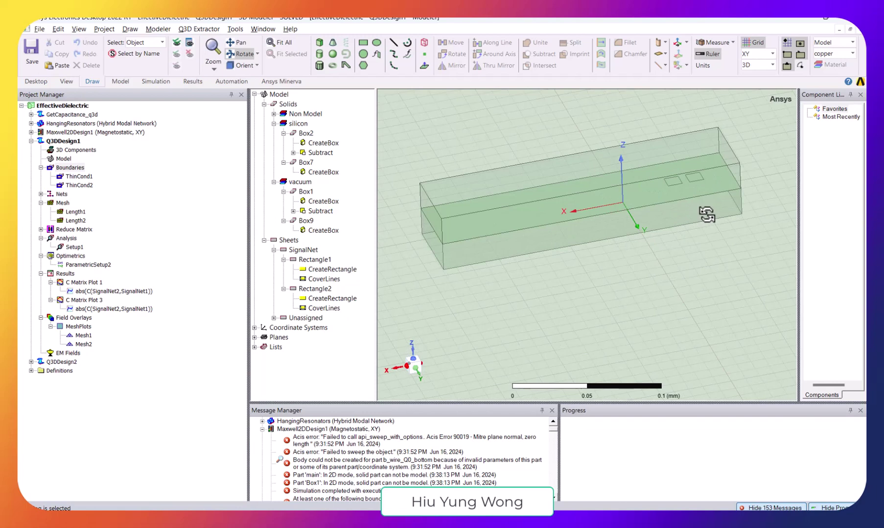
scroll(700, 215, up, 1)
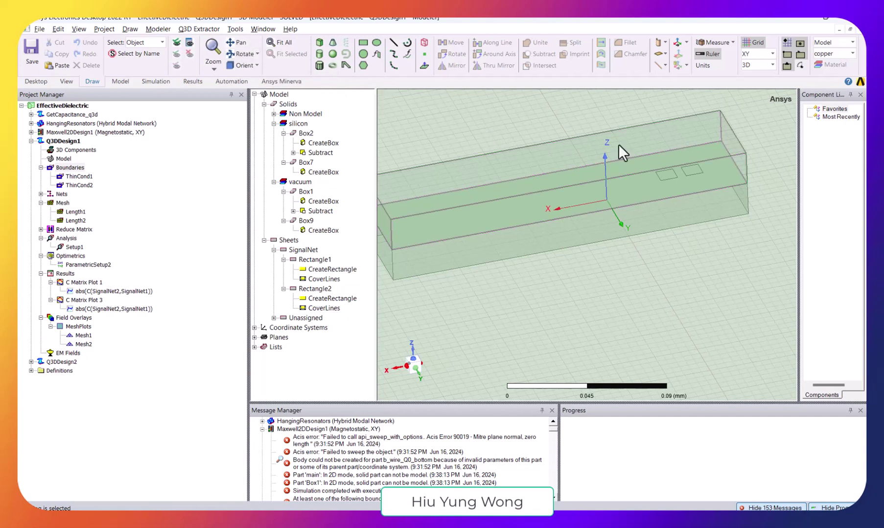
click(659, 180)
click(698, 171)
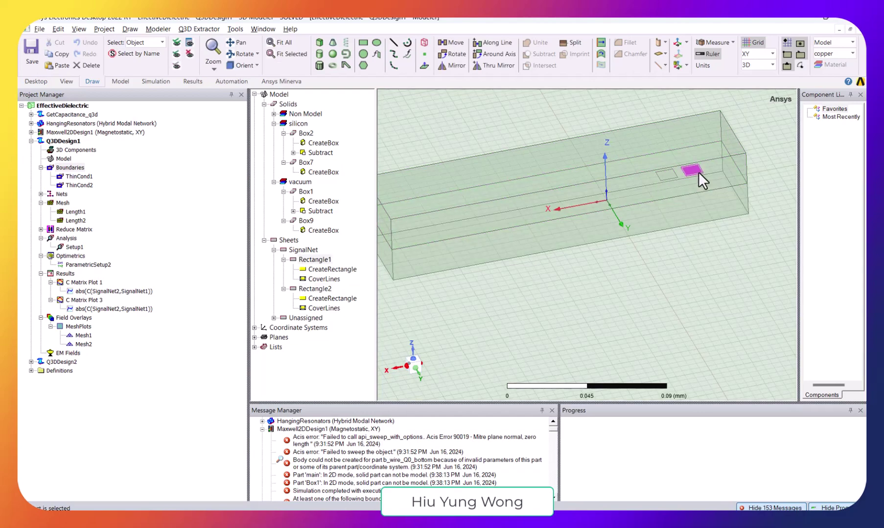
click(674, 176)
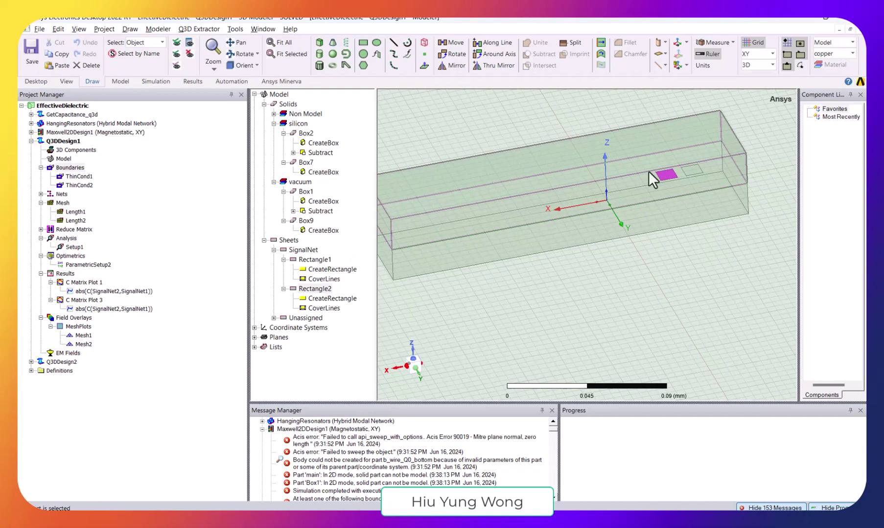
Step: Select Rectangle1 and Rectangle2 together, review the Thin Conductor boundary settings for them, and cancel without assigning a boundary
key(ctrl+a)
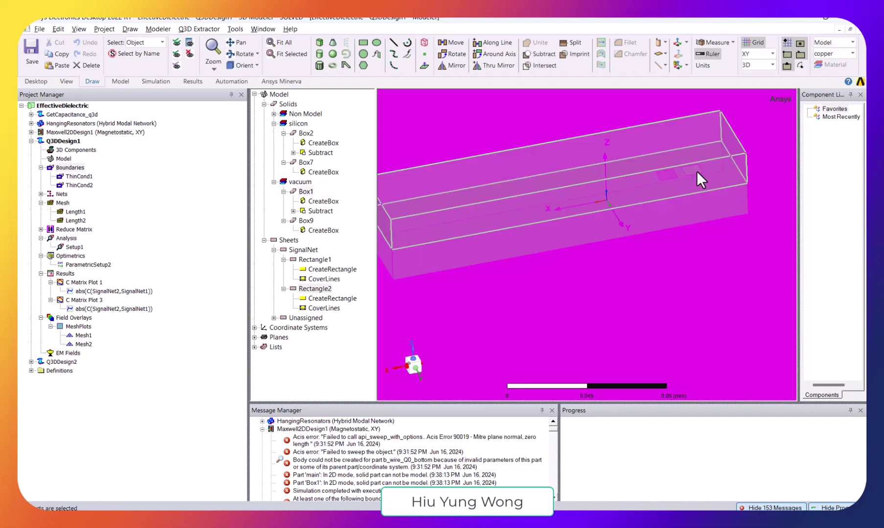
click(667, 179)
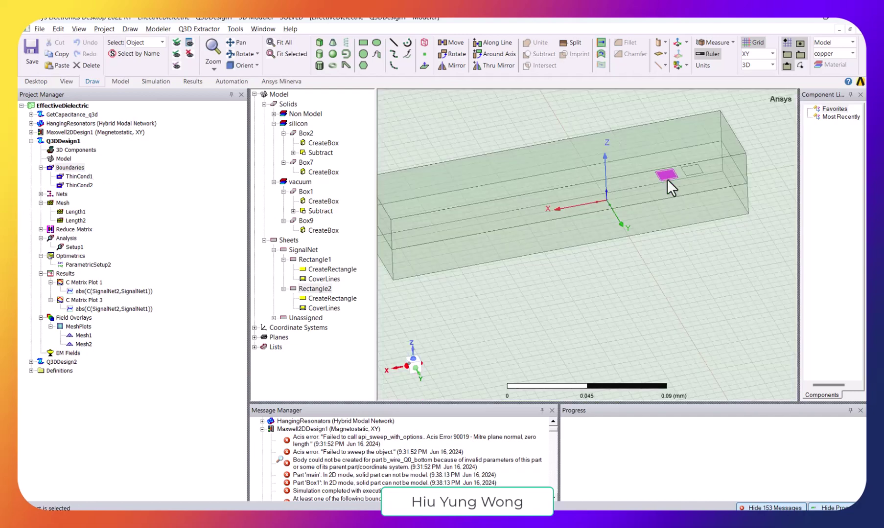
ctrl+click(699, 172)
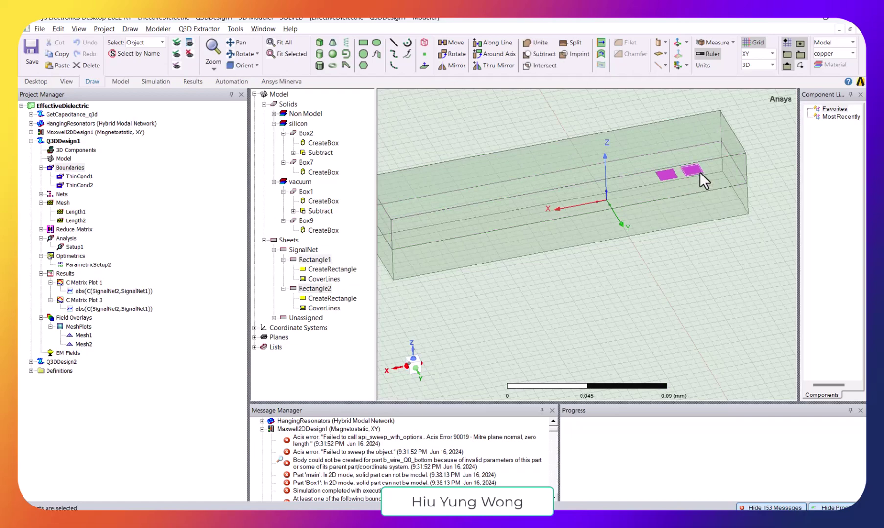
right_click(80, 167)
mouse_move(140, 174)
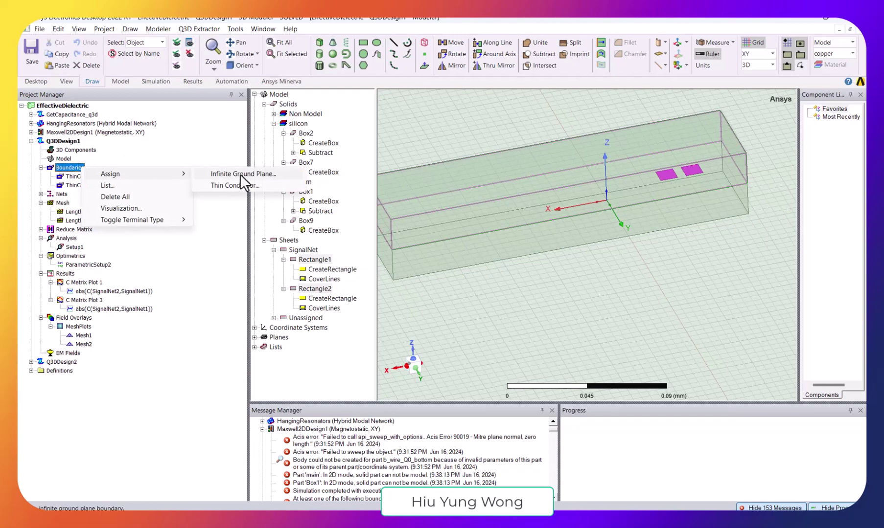
click(237, 184)
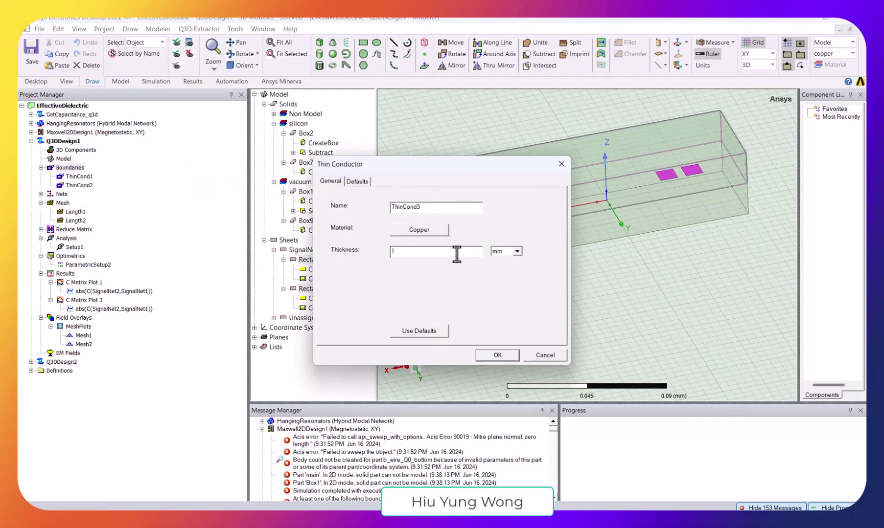
click(546, 356)
click(69, 168)
Step: Review the existing signal nets and the Signal Net assignment settings for Rectangle2, cancelling without creating another net
click(42, 194)
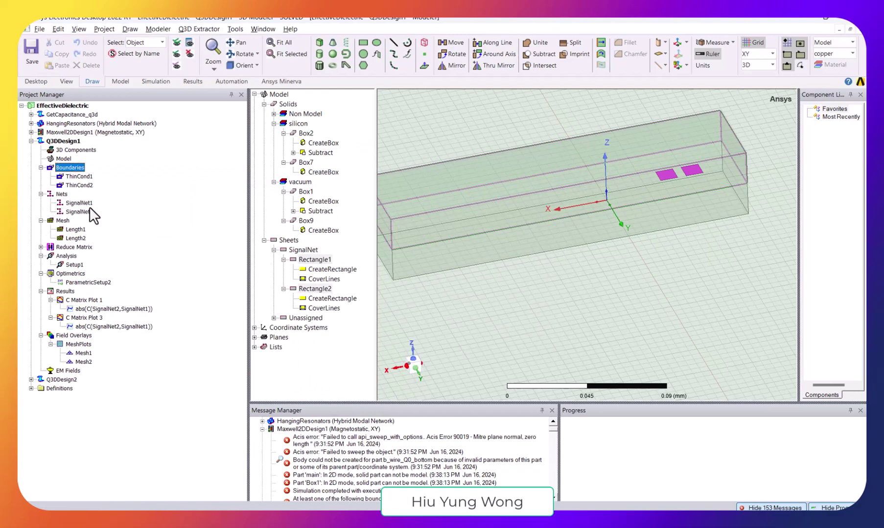
click(297, 373)
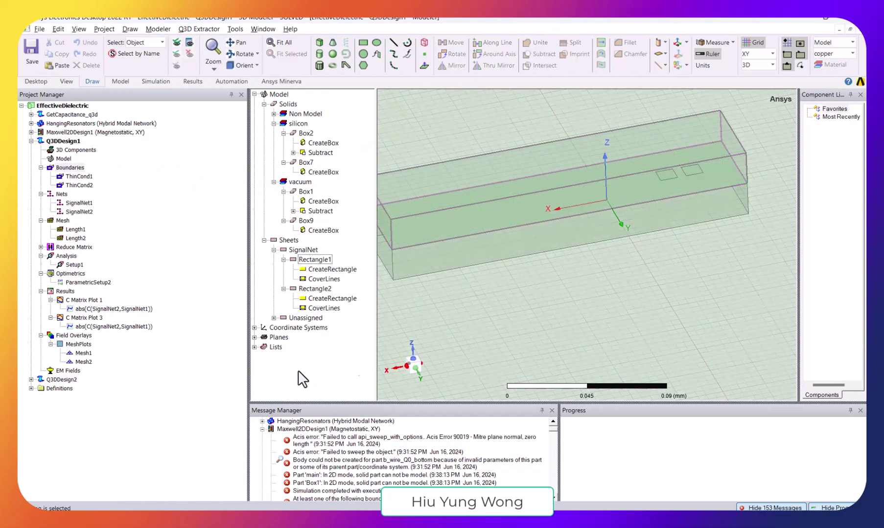
click(662, 179)
right_click(662, 180)
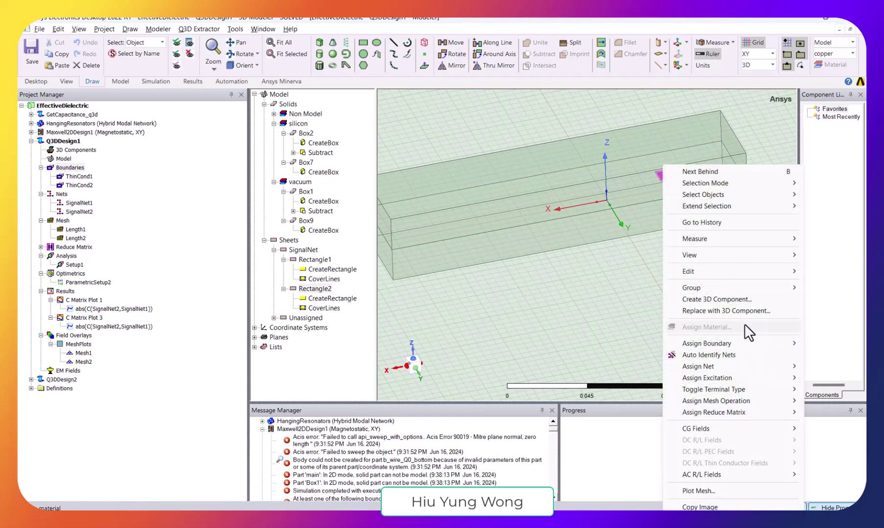
mouse_move(756, 371)
click(632, 369)
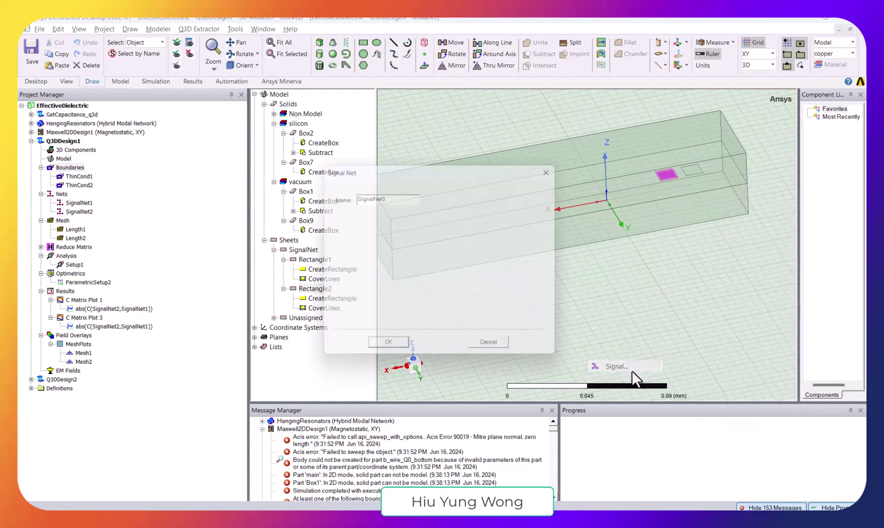
click(517, 352)
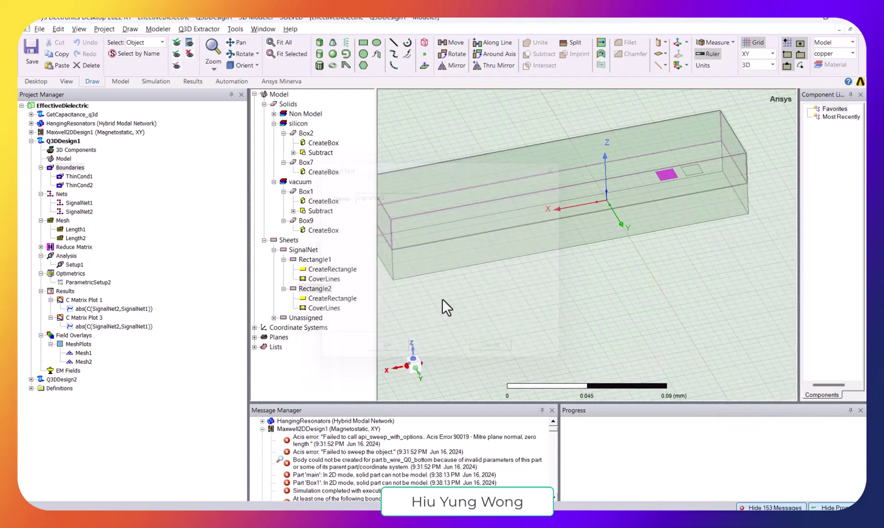
click(77, 204)
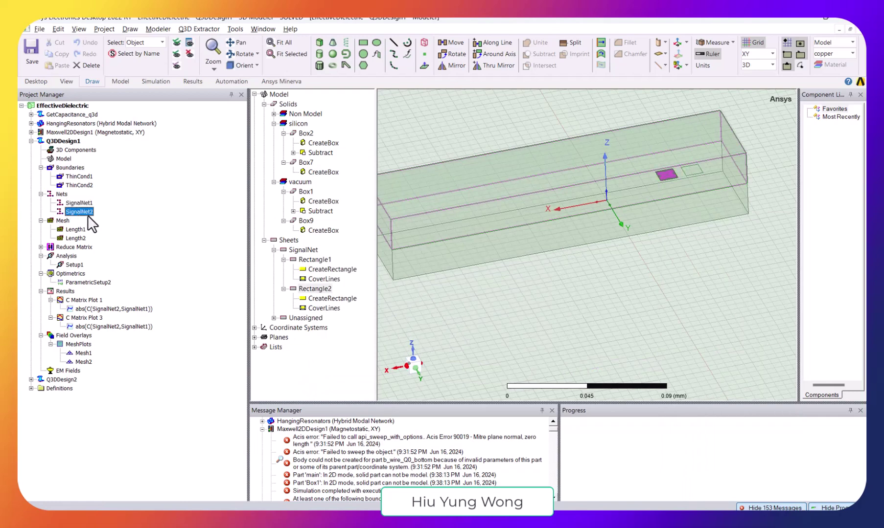
click(178, 235)
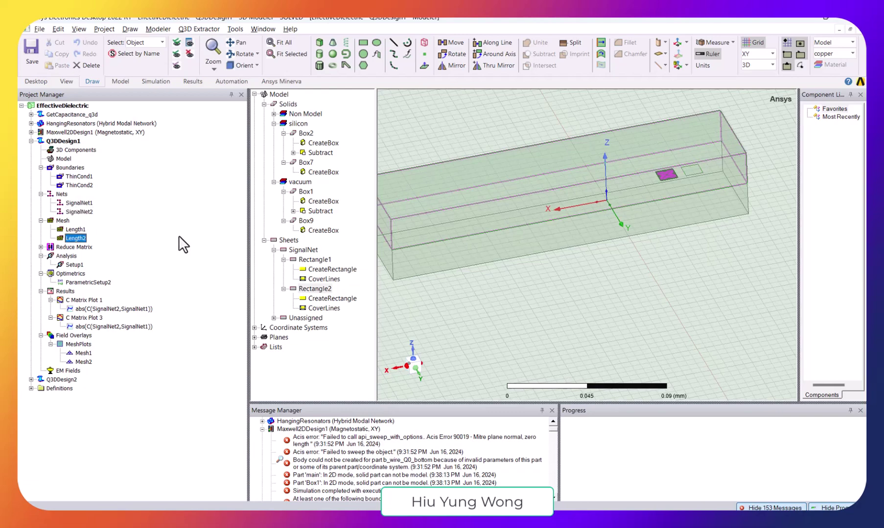
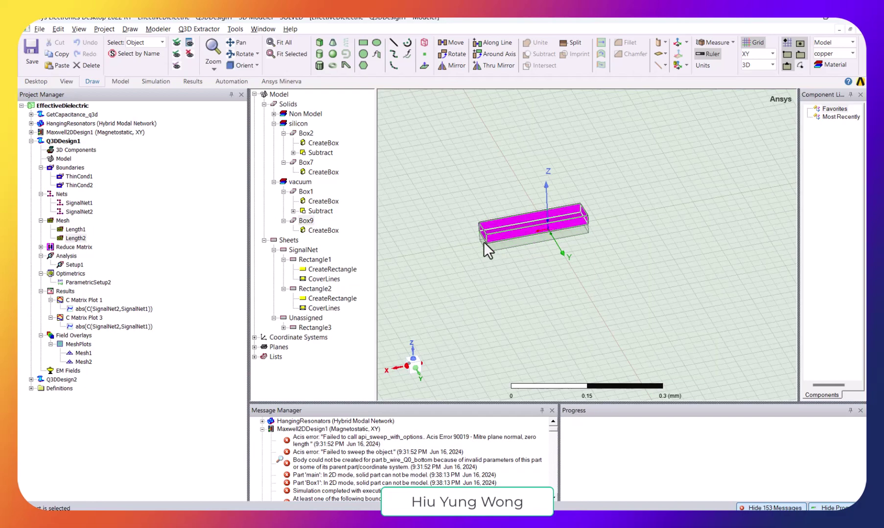
Step: Inspect the inner silicon Box7 beneath the conductor sheets in relation to the surrounding boxes
click(508, 246)
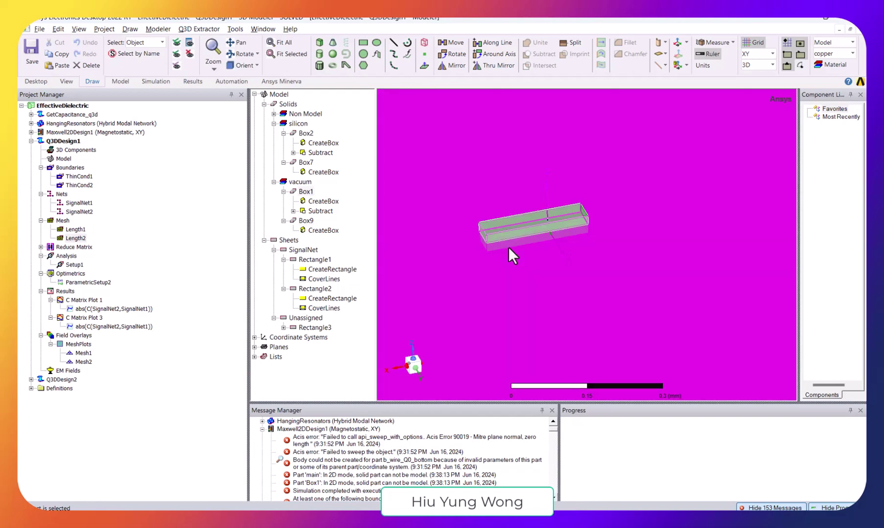
click(300, 163)
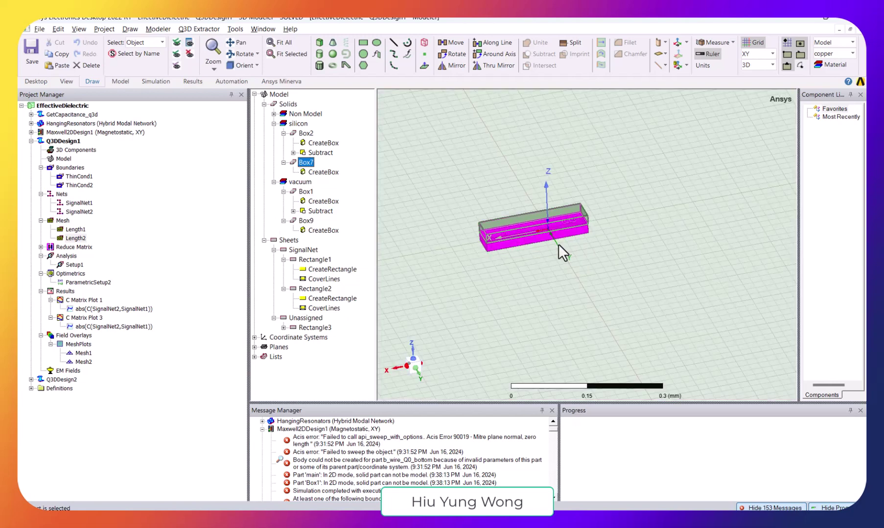
scroll(558, 244, up, 5)
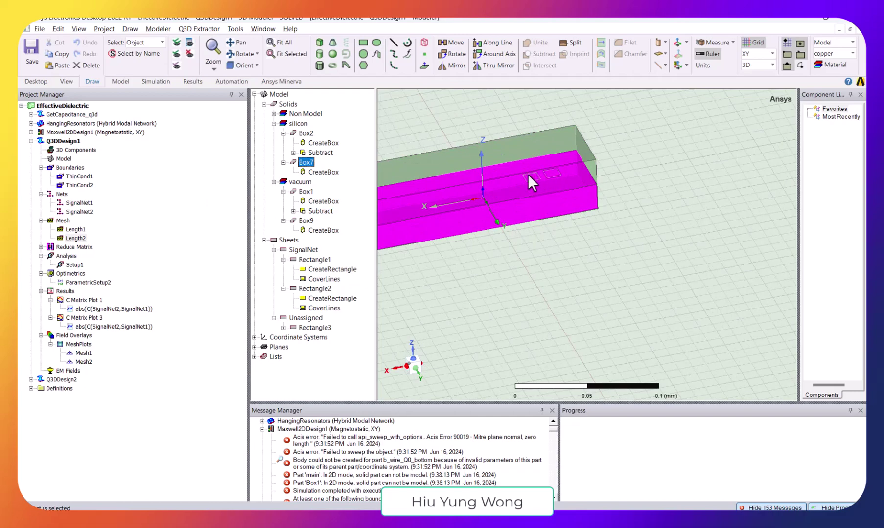
scroll(540, 217, down, 3)
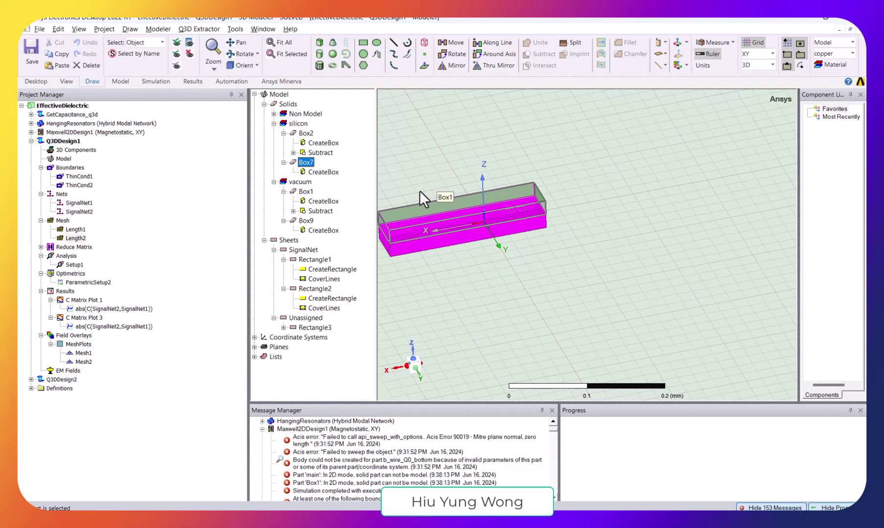
click(461, 215)
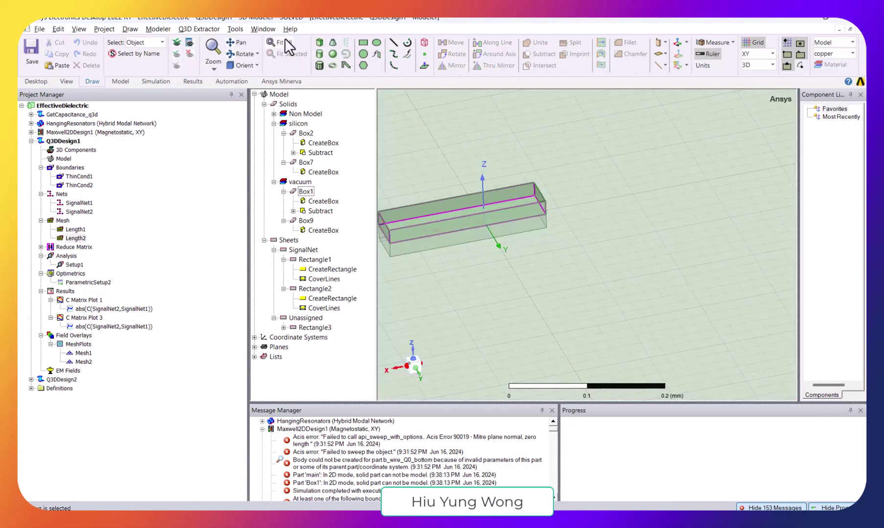
Step: Select the lower and upper outer boxes together, review the length-based mesh refinement settings for them, and cancel without assigning an operation
click(282, 42)
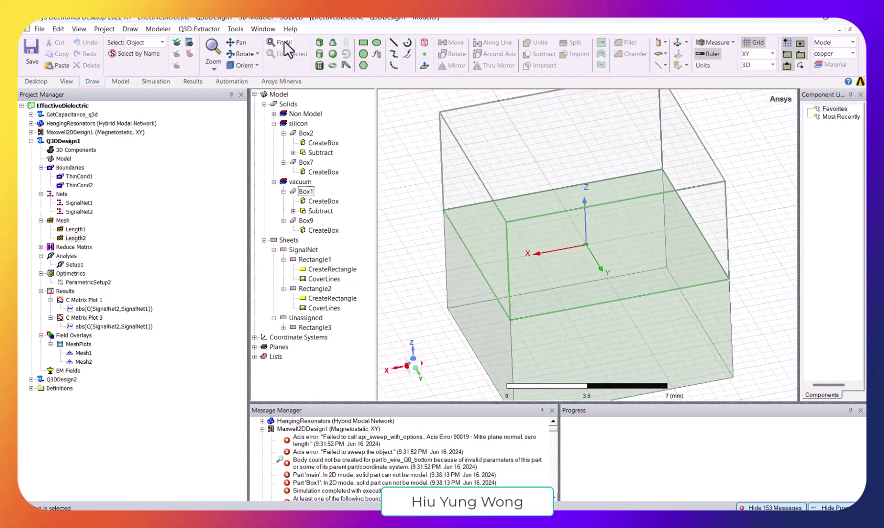
click(534, 340)
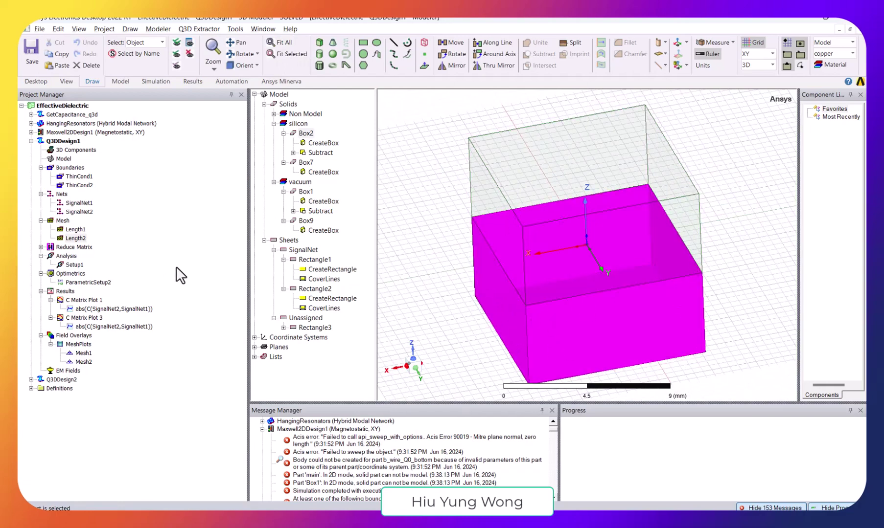
click(472, 178)
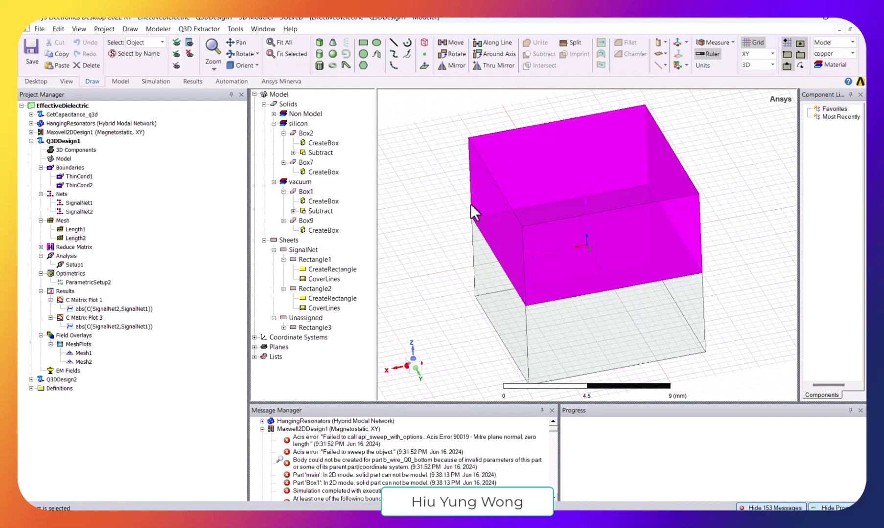
click(525, 354)
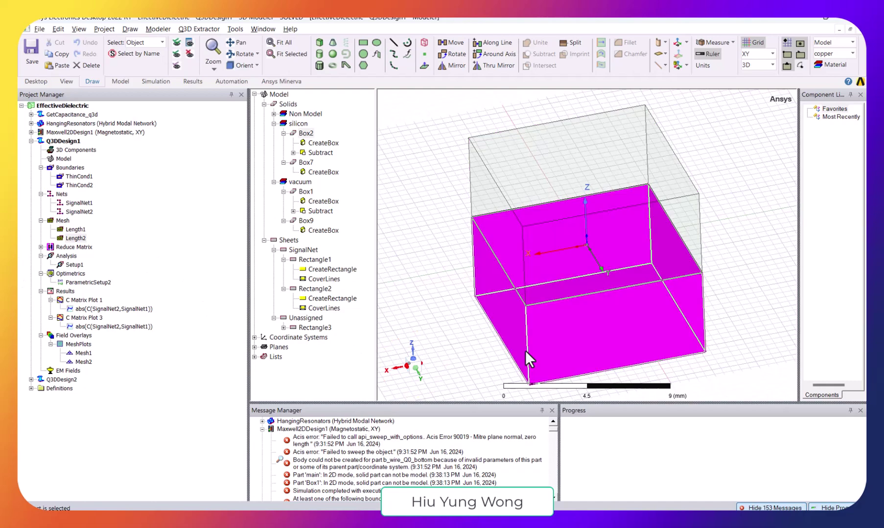
ctrl+click(475, 155)
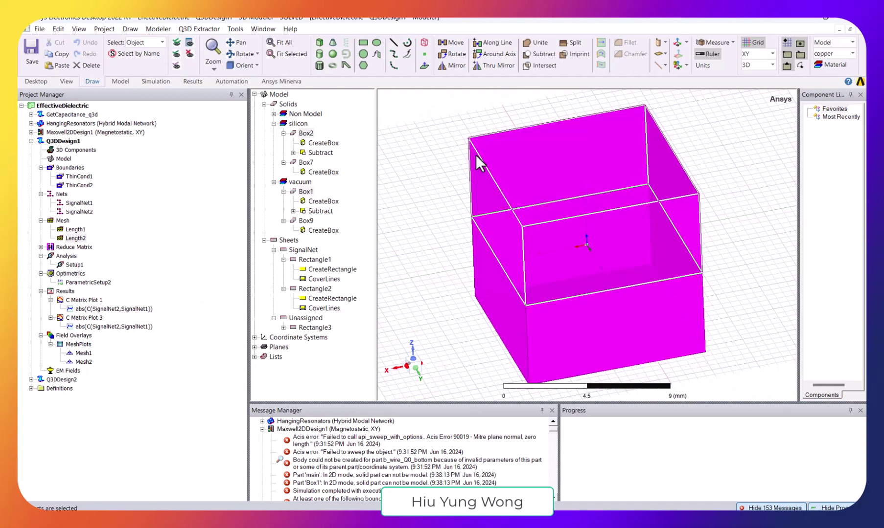
right_click(64, 220)
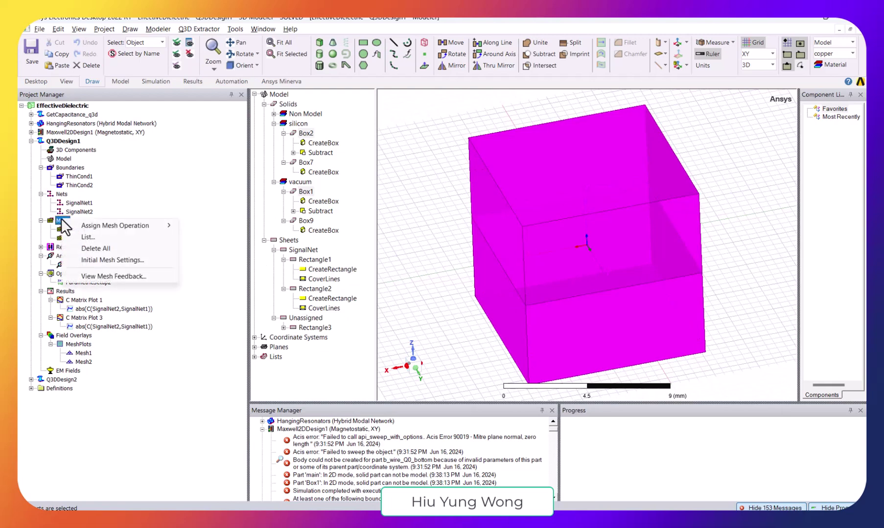
mouse_move(131, 225)
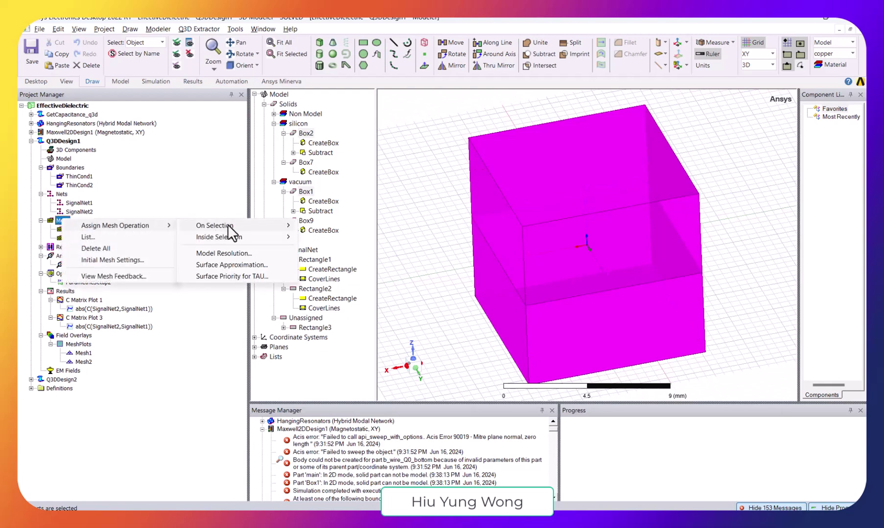
mouse_move(228, 224)
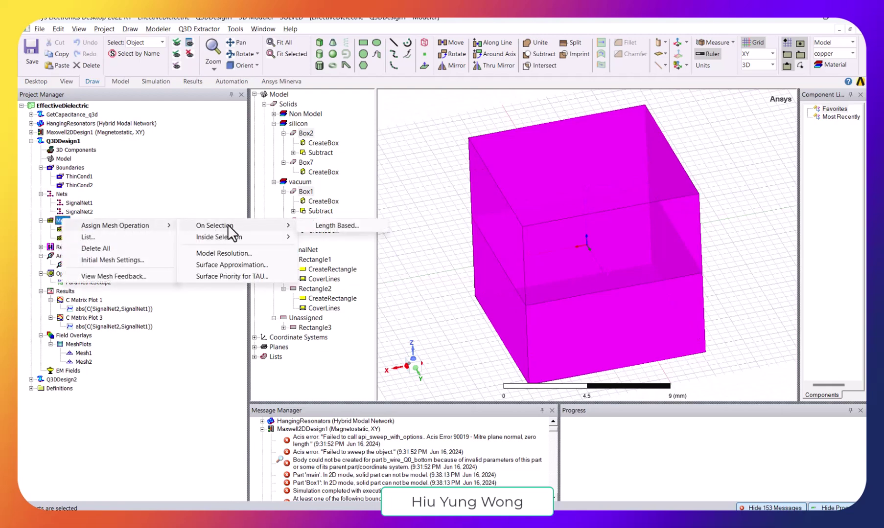
click(319, 225)
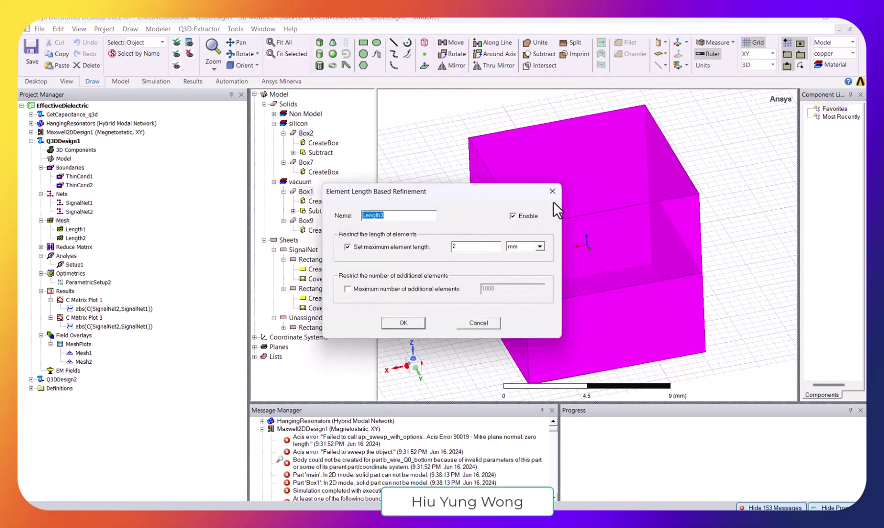
click(477, 323)
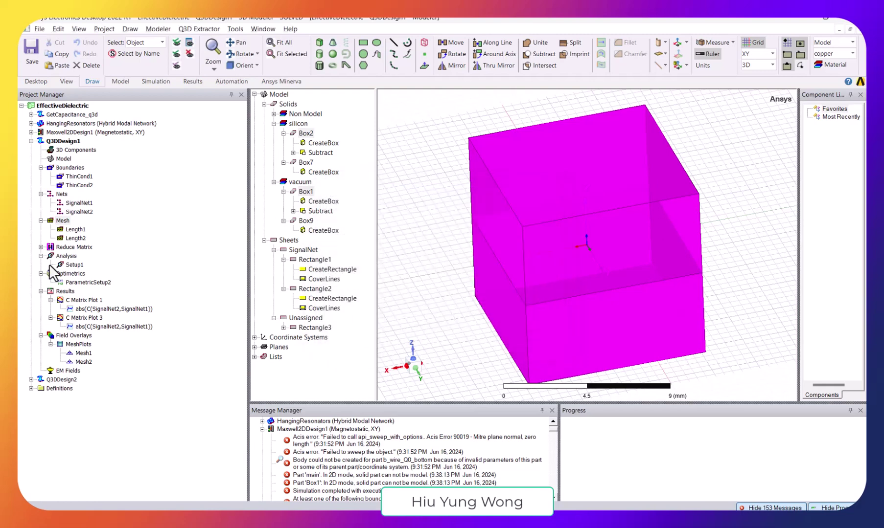
Step: Review the element length and additional element limits of mesh operations Length2 and Length1, leaving both without changes
double_click(78, 239)
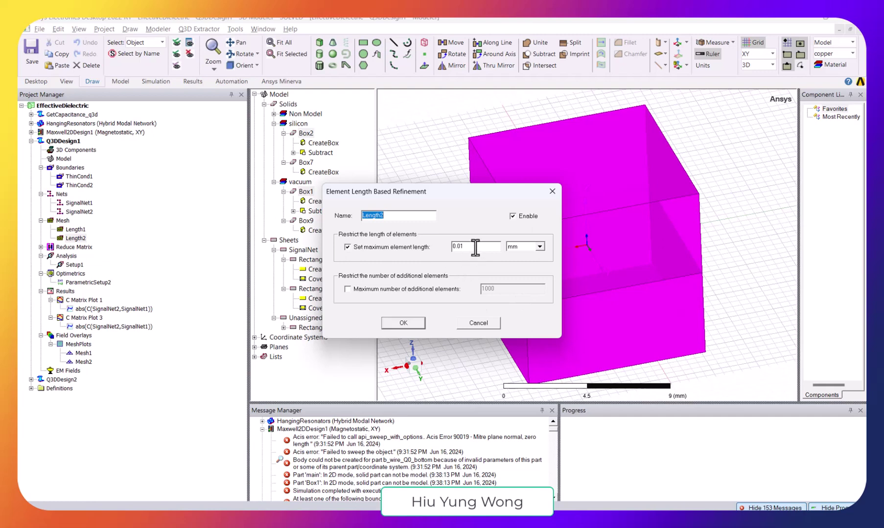
click(489, 323)
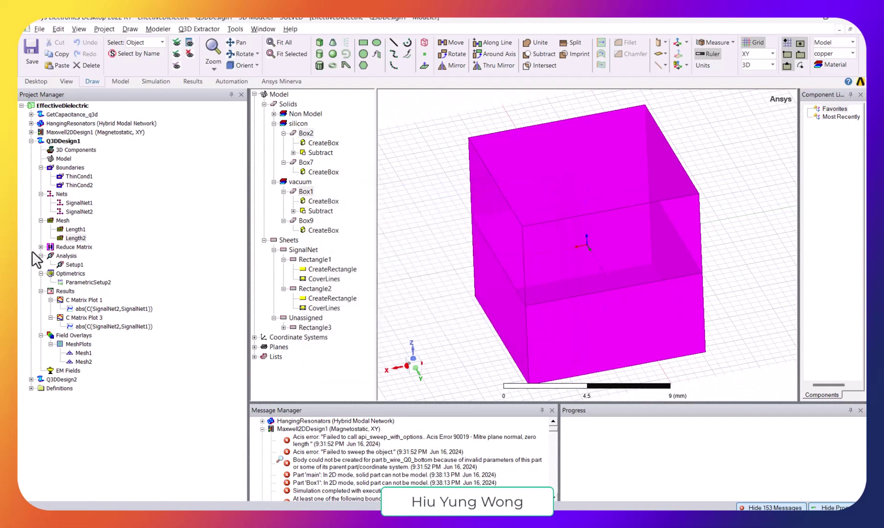
double_click(76, 229)
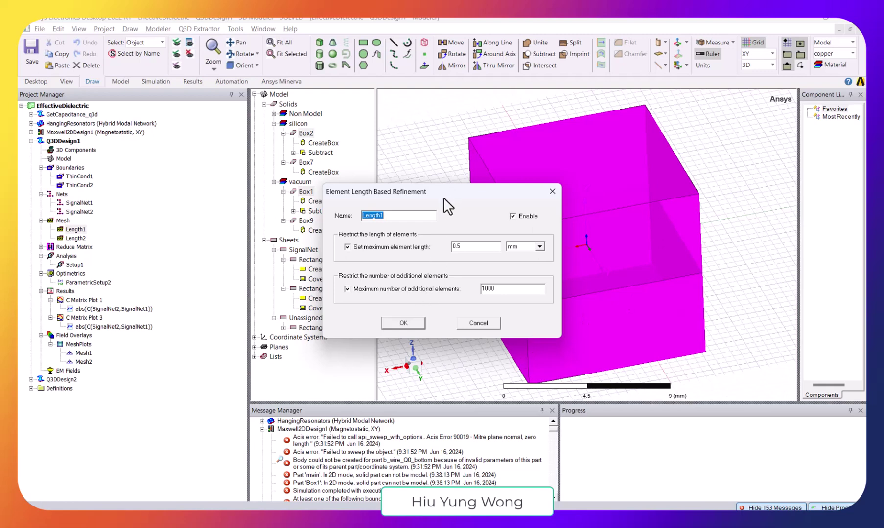
drag(444, 197, 333, 194)
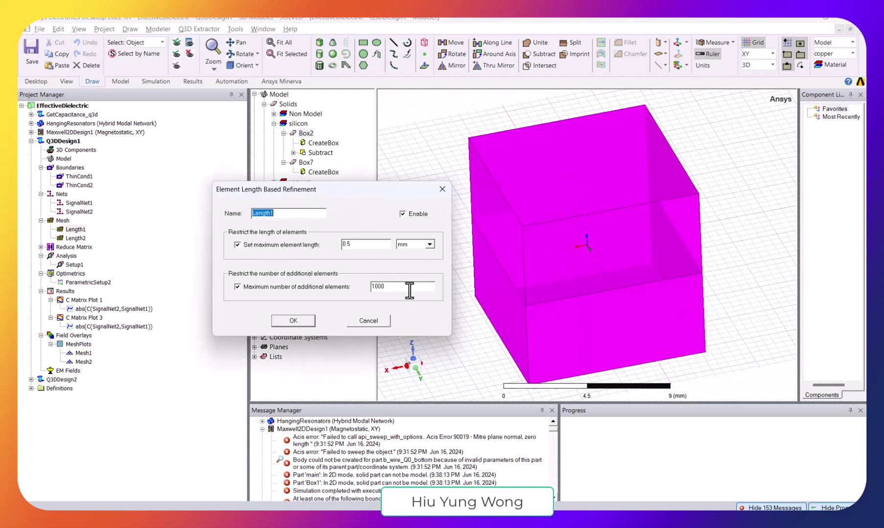
click(368, 320)
Step: Select Rectangle3 inside the small center boxes, review a new length-based mesh operation for it without assigning it, and recheck the Length2 settings
scroll(656, 264, up, 10)
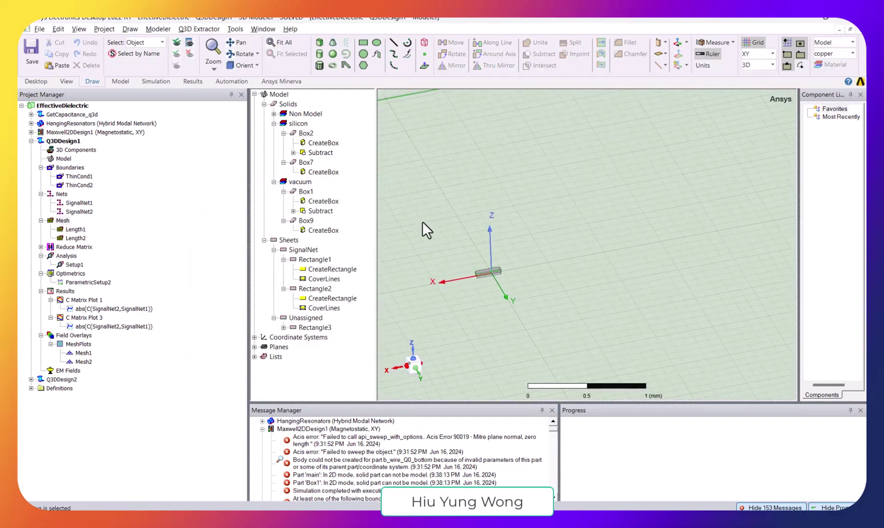
click(316, 328)
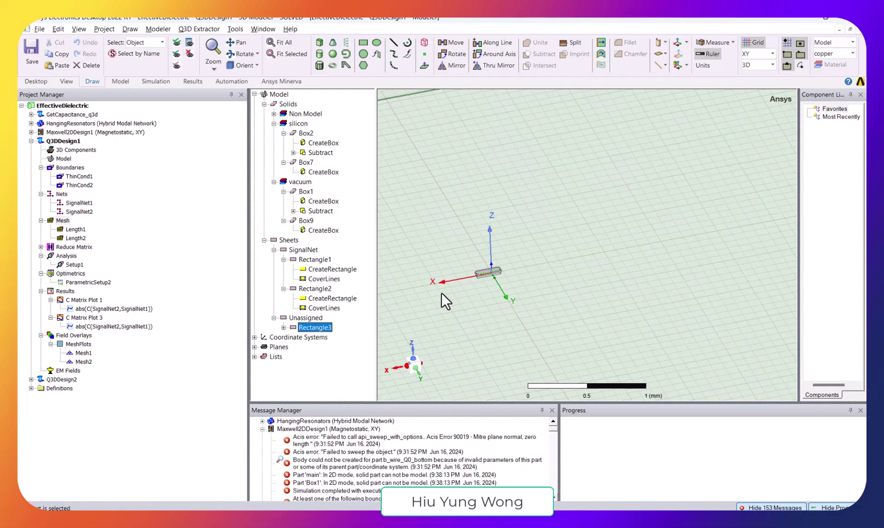
scroll(452, 284, up, 1)
scroll(465, 276, up, 7)
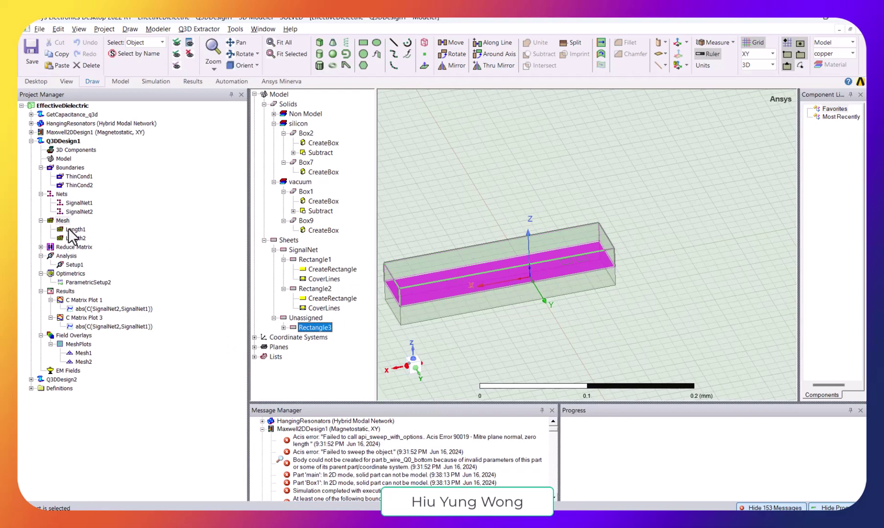
right_click(306, 327)
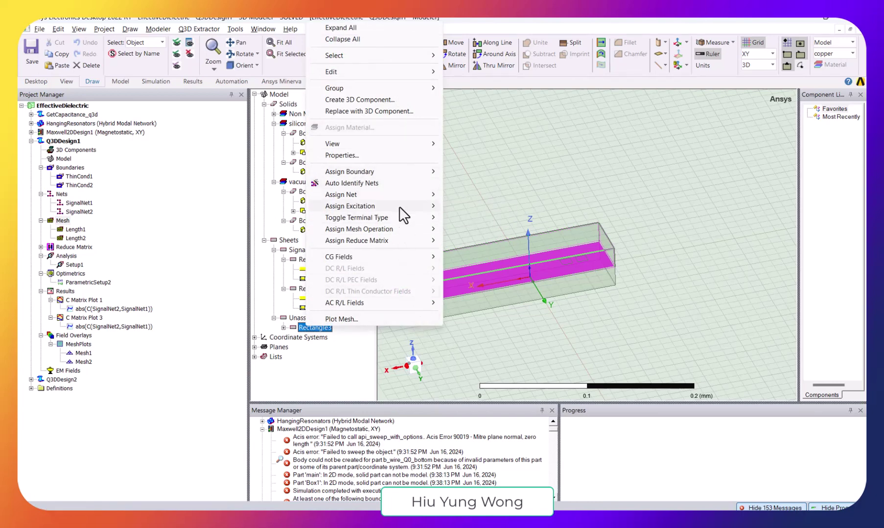
mouse_move(393, 148)
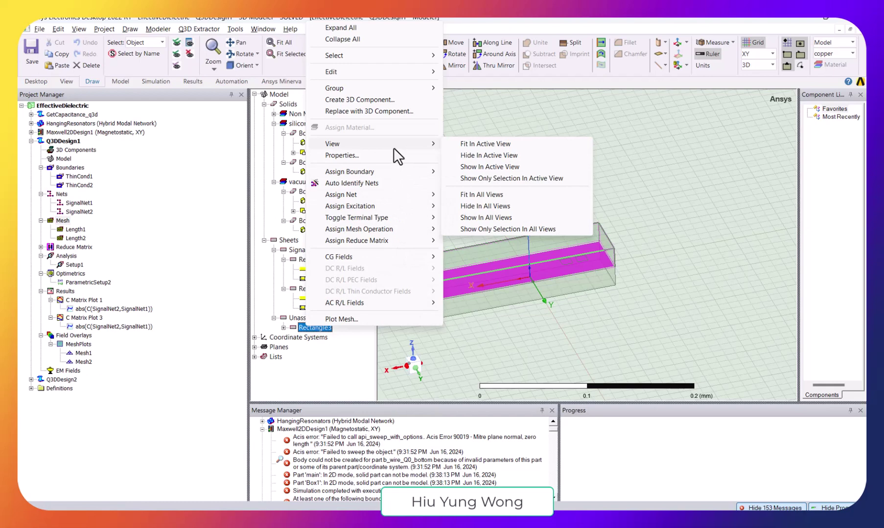
mouse_move(394, 229)
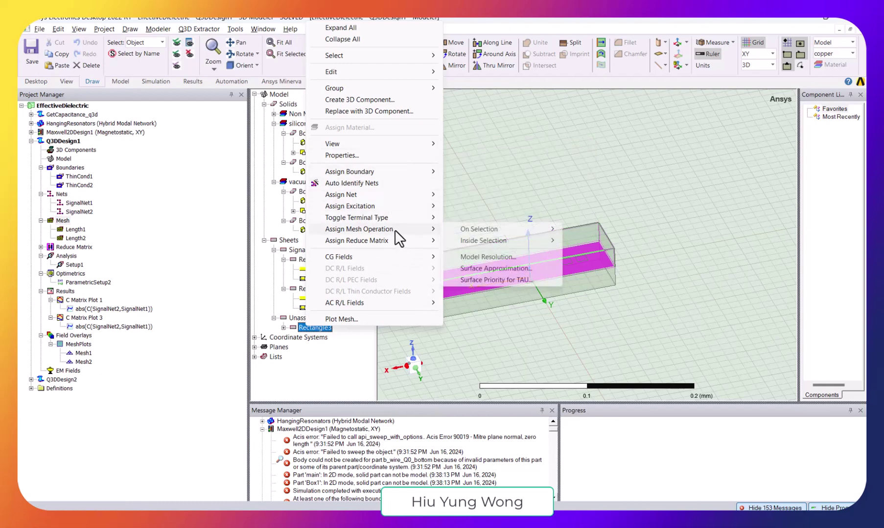
mouse_move(495, 226)
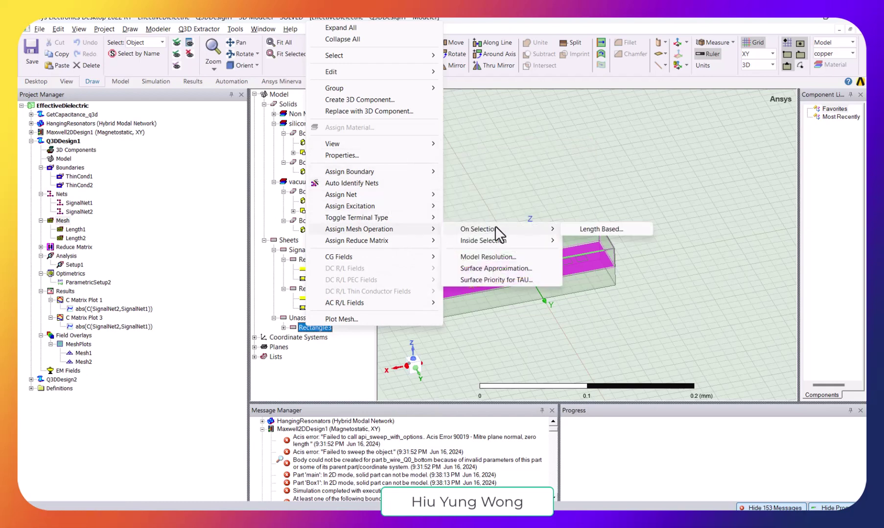
click(601, 230)
click(491, 323)
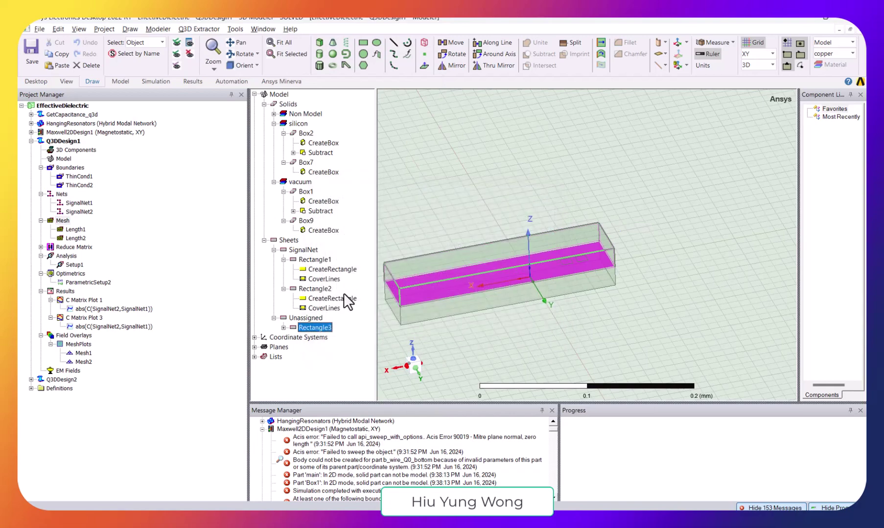
double_click(77, 239)
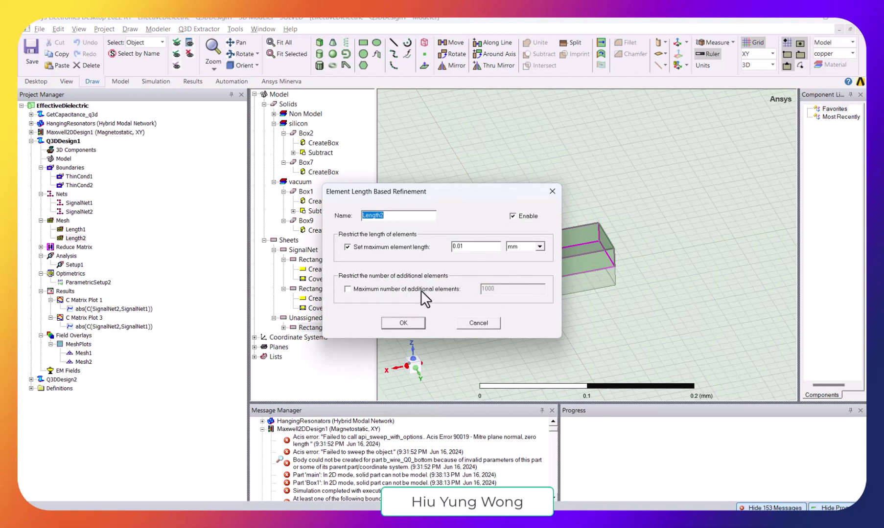
click(487, 322)
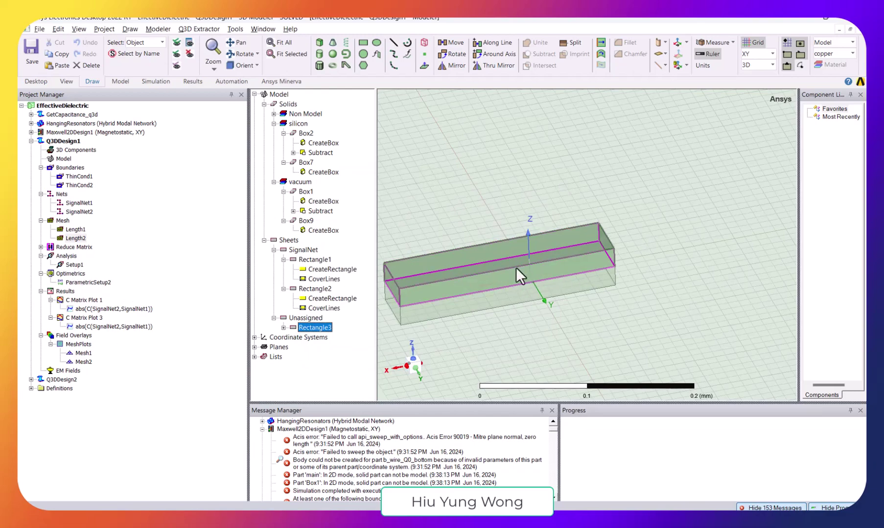
Step: Review the local variables MaxX, Shift and d in the Q3DDesign1 design properties and cancel without changes
click(207, 27)
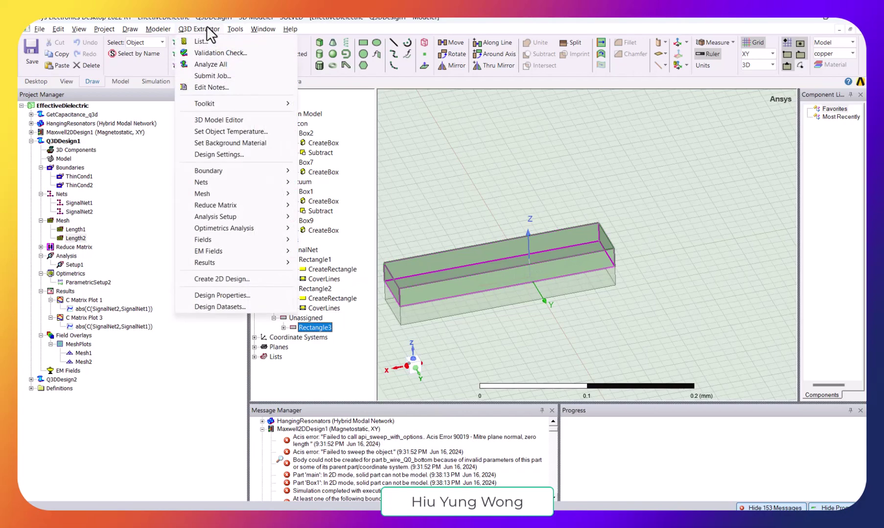
click(279, 293)
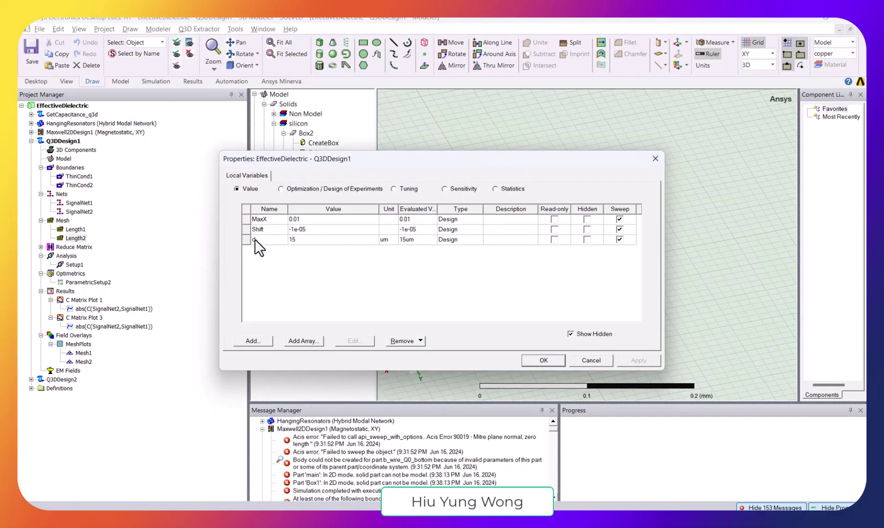
click(589, 361)
Step: Compare the position definitions in the CreateRectangle properties of Rectangle1 and Rectangle2 to see where variable d is used, cancelling each without changes
click(317, 272)
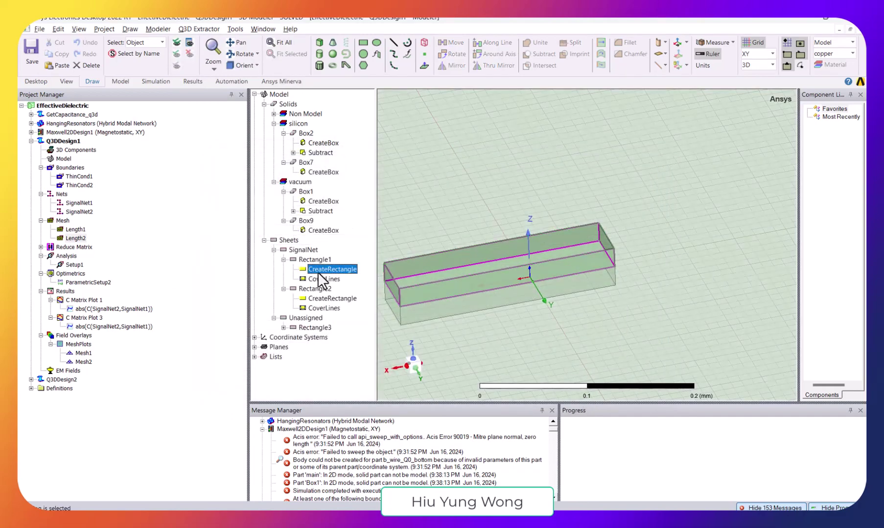
double_click(318, 272)
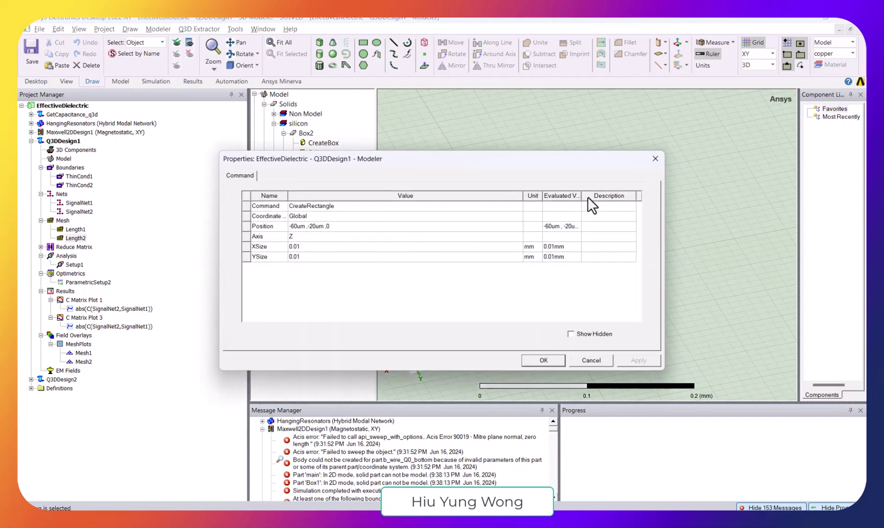
click(605, 360)
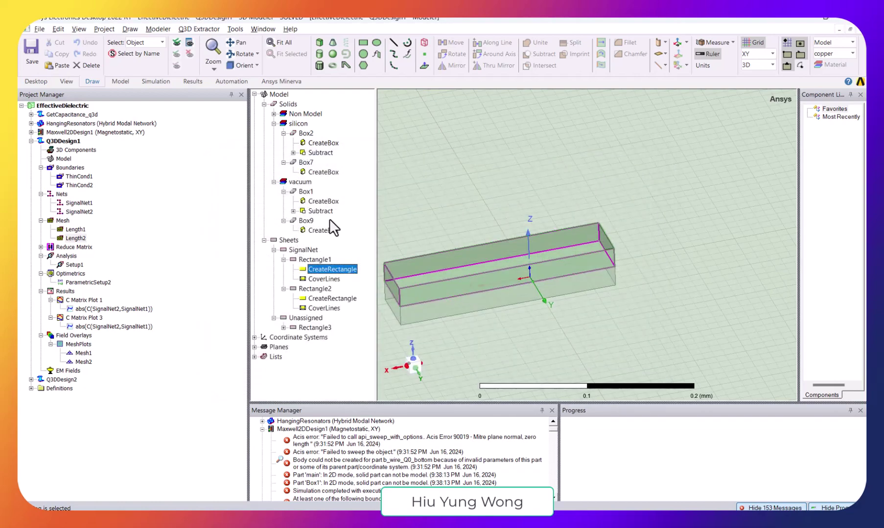
click(337, 297)
double_click(338, 298)
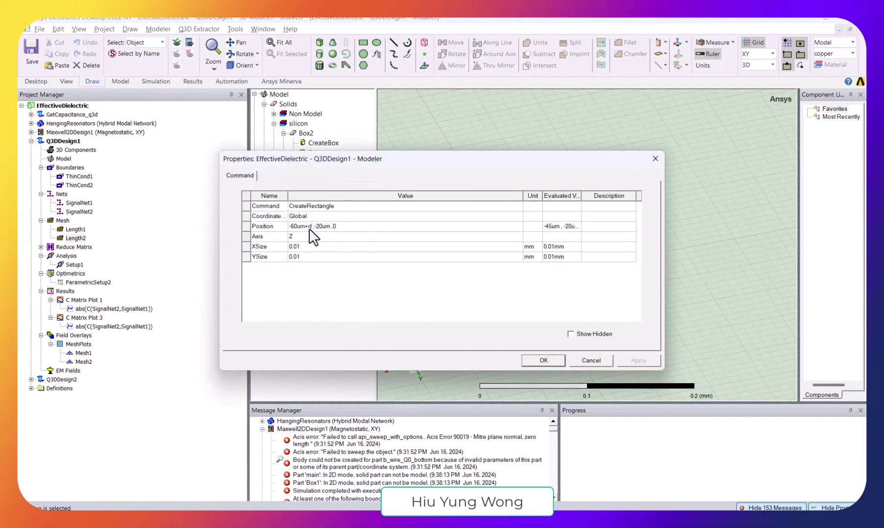
click(590, 361)
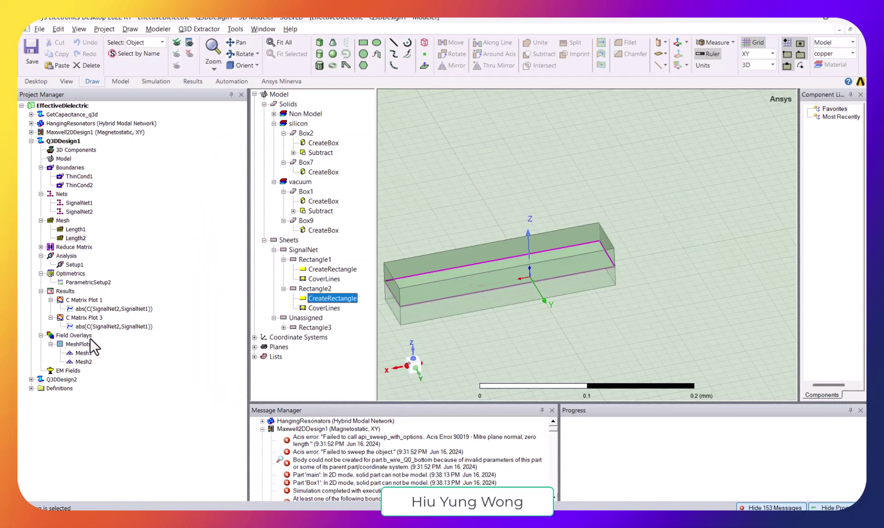
Step: Start adding a new parametric sweep to the design's Optimetrics to view its setup, and cancel without creating it
right_click(62, 273)
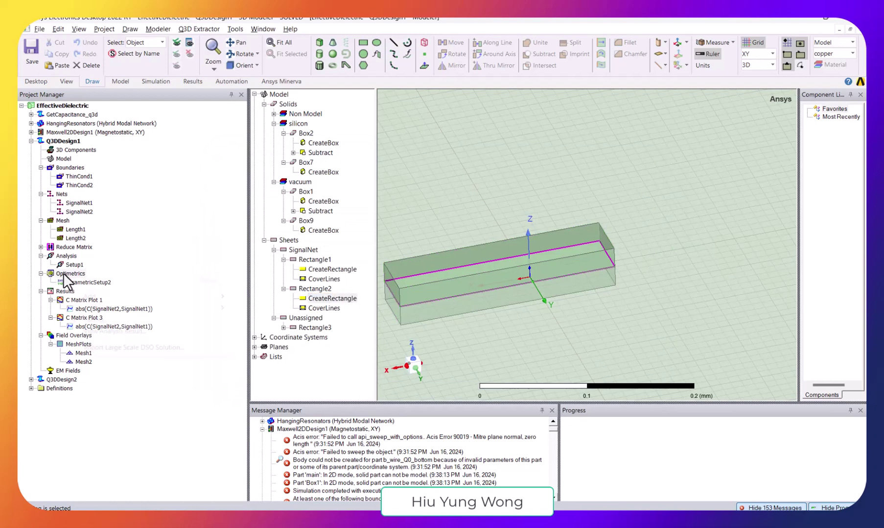
mouse_move(151, 300)
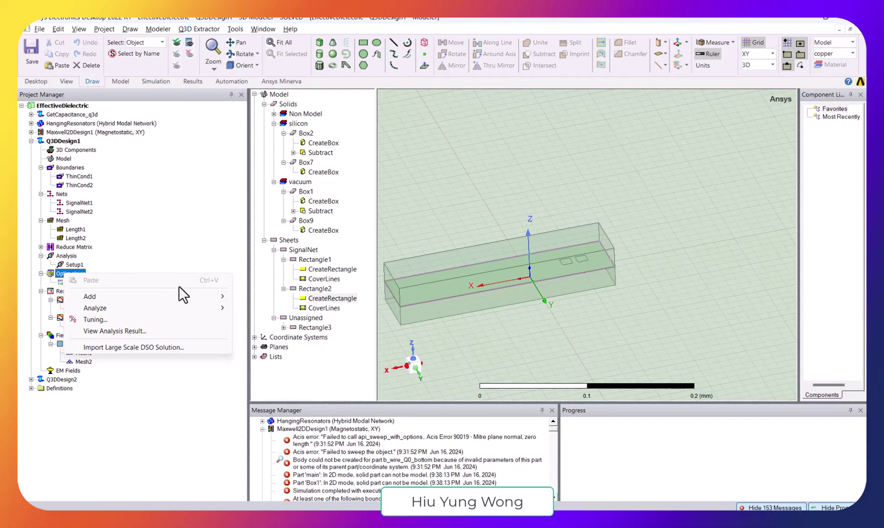
click(295, 301)
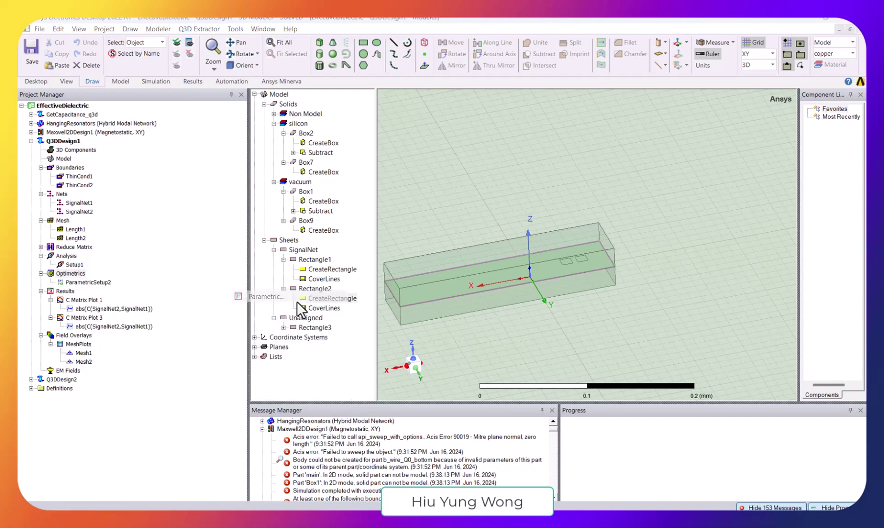
click(624, 383)
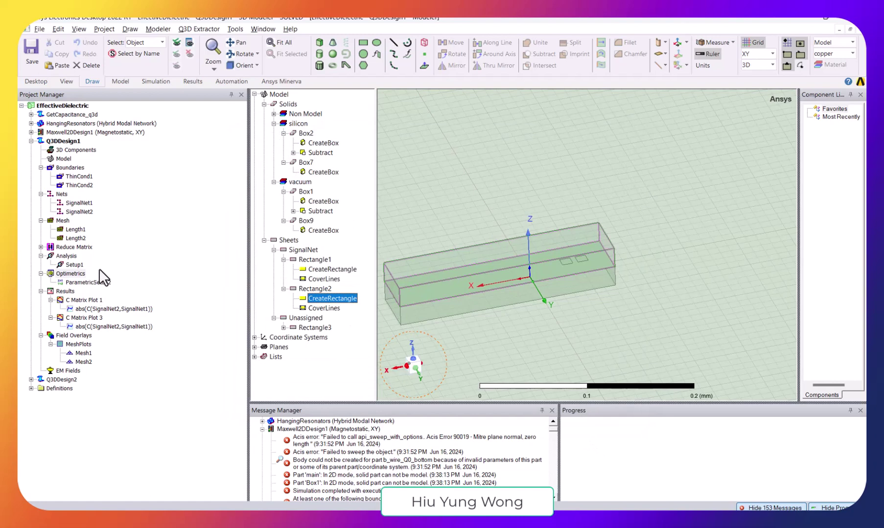
Step: Look at a new parametric setup under Optimetrics and the sweep definition of ParametricSetup2, cancelling each without changes
right_click(74, 273)
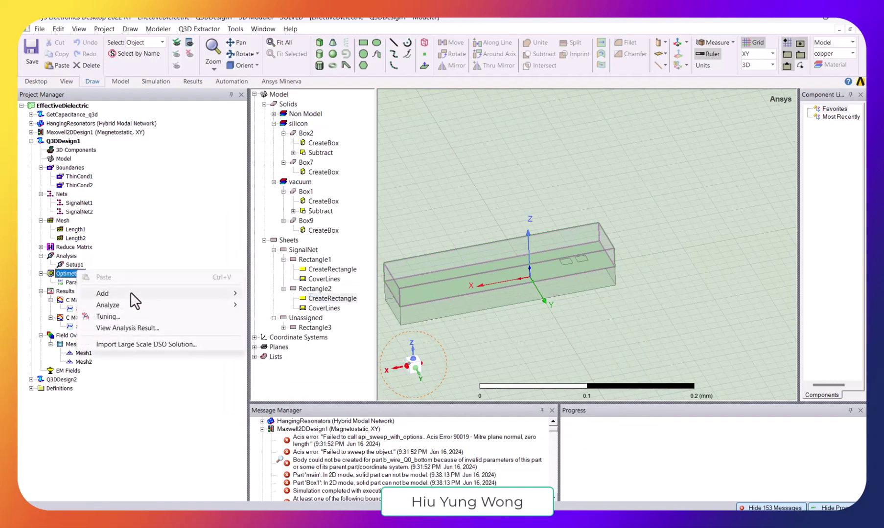
mouse_move(131, 291)
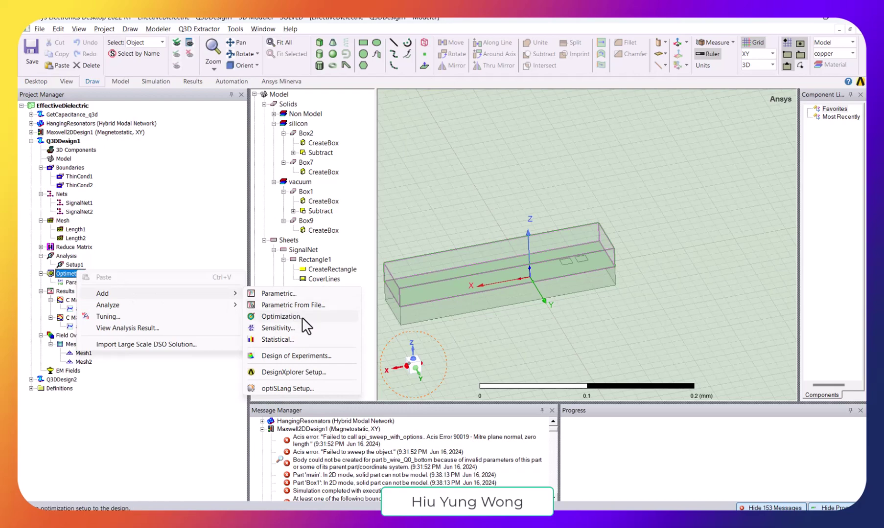
click(294, 296)
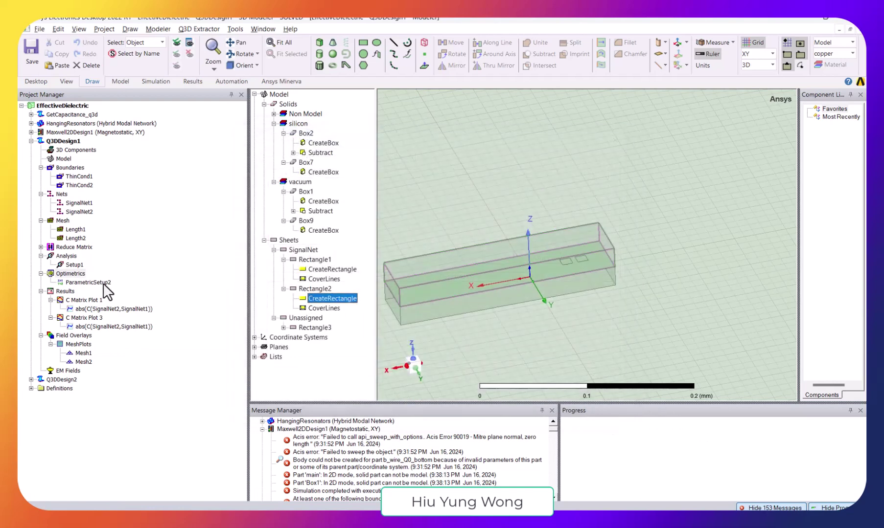
double_click(104, 283)
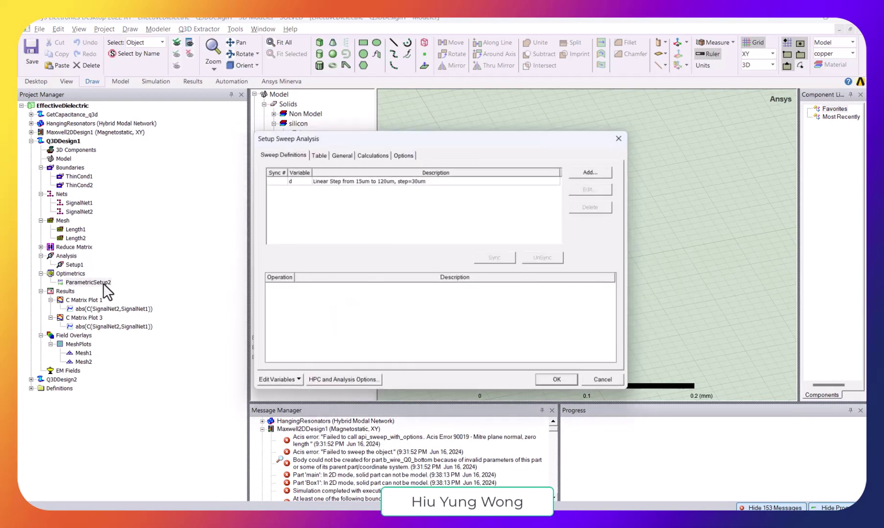
click(621, 387)
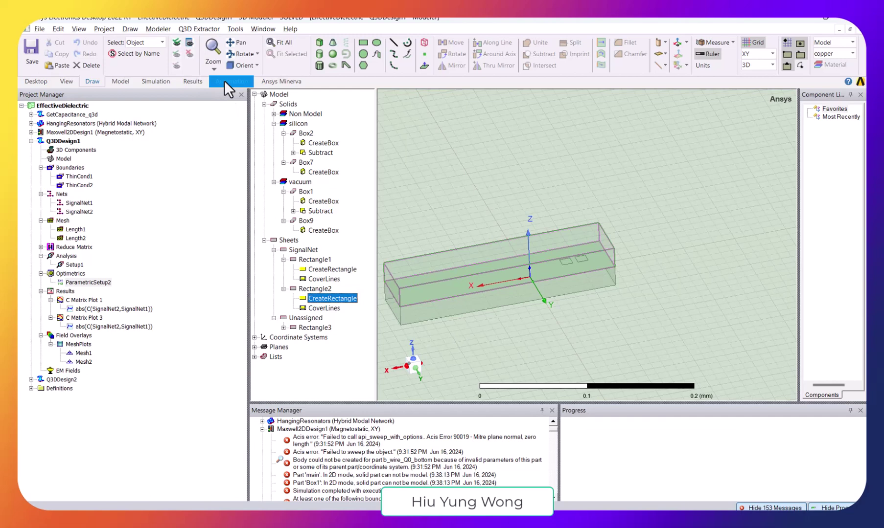
Step: Start a new parametric setup from the simulation commands to view its sweep options, and cancel without creating it
click(158, 83)
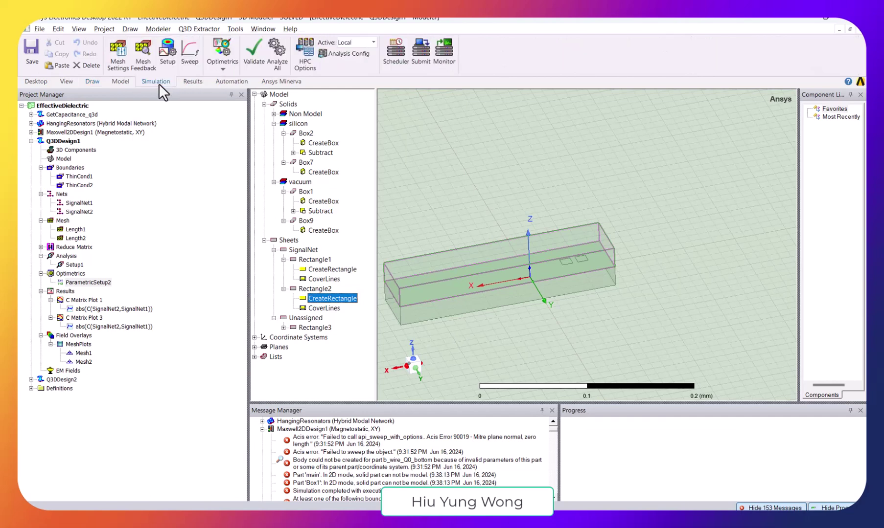
click(228, 66)
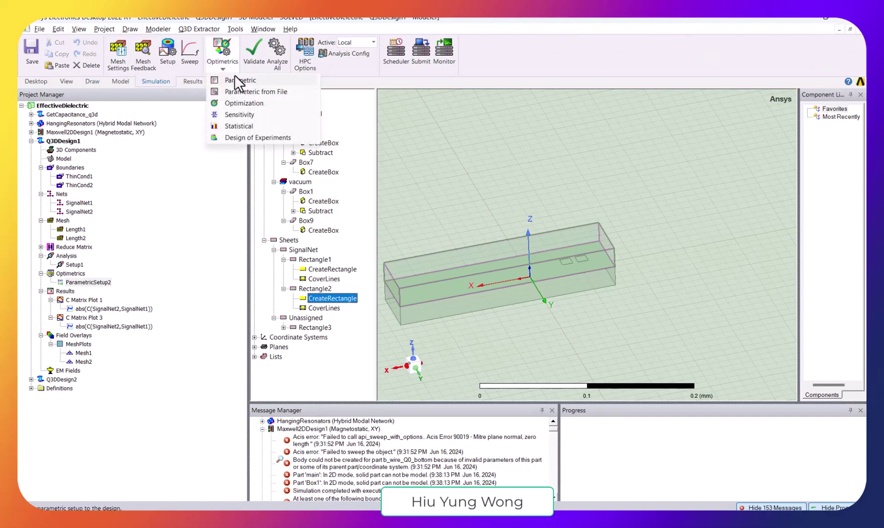
click(239, 83)
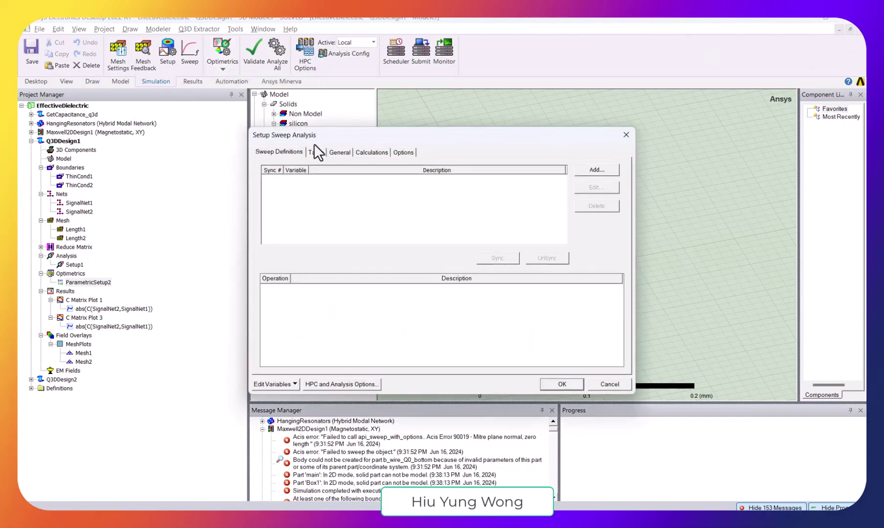
click(593, 170)
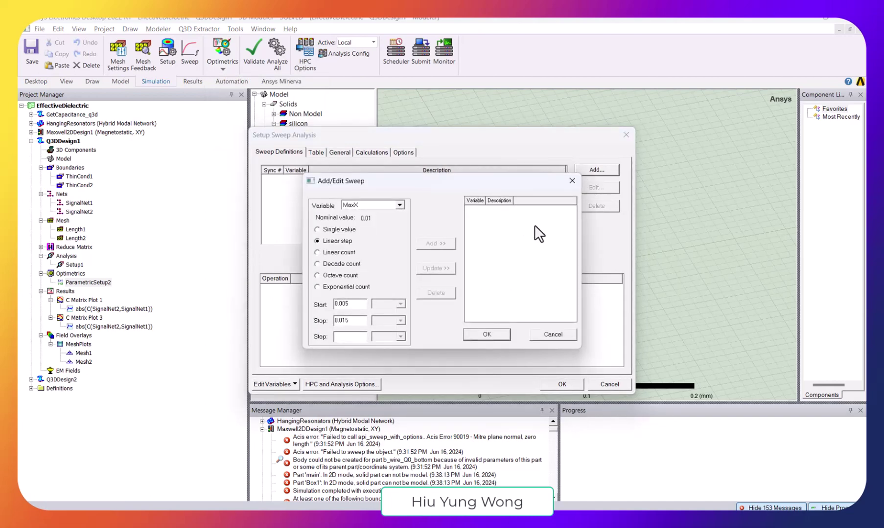
click(570, 334)
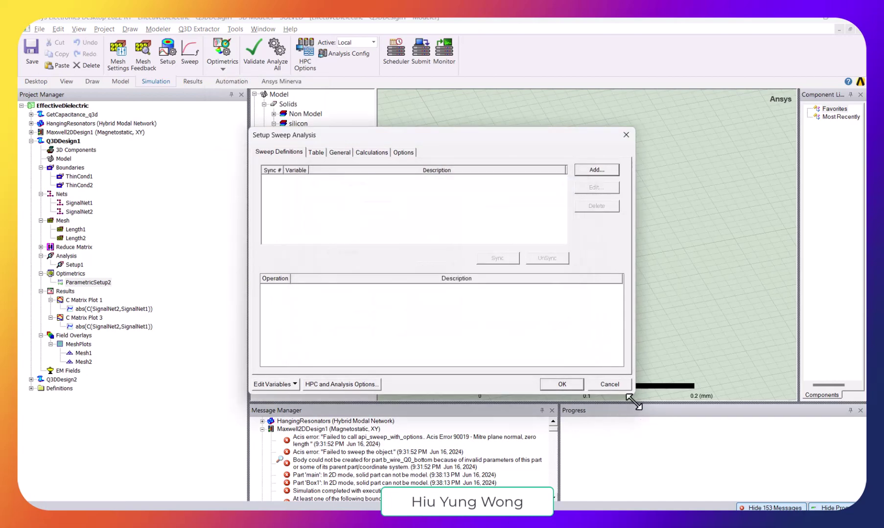
click(610, 385)
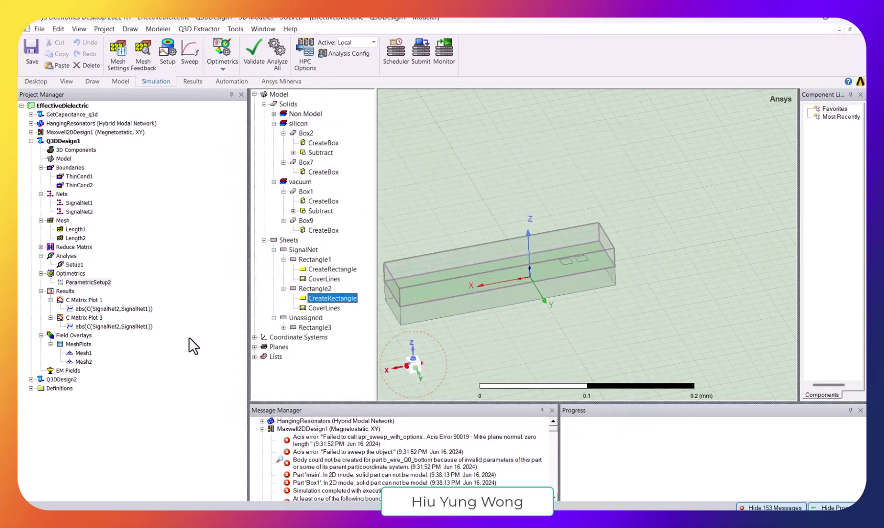
Step: Start another parametric setup, examine the linear step options for sweeping variable d, and cancel the sweep entry
right_click(70, 273)
mouse_move(205, 300)
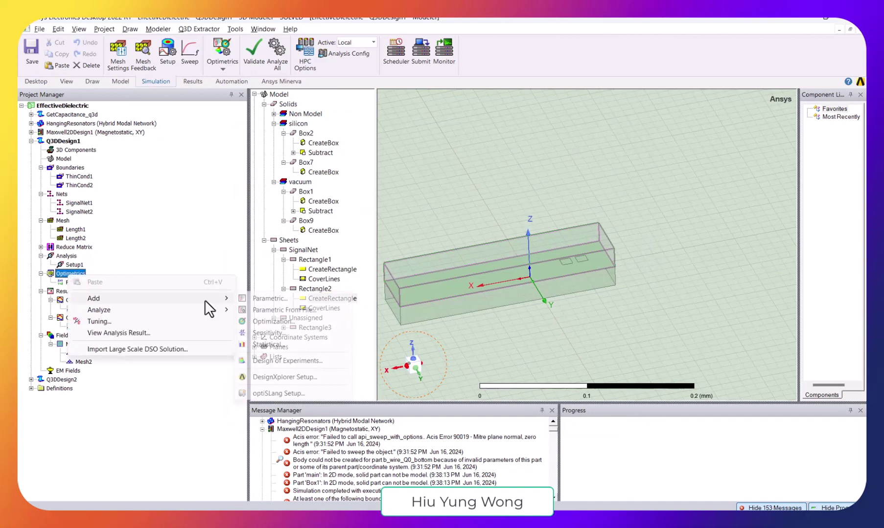
click(267, 300)
click(597, 176)
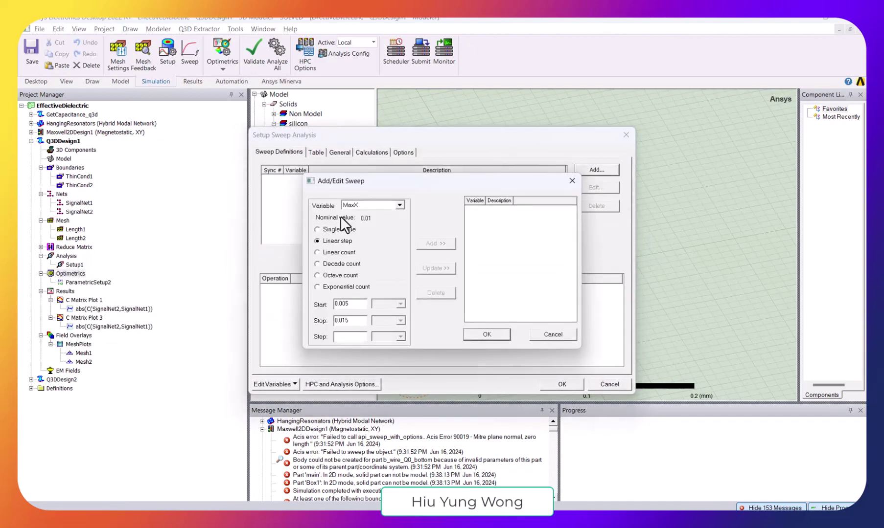
click(400, 204)
click(362, 229)
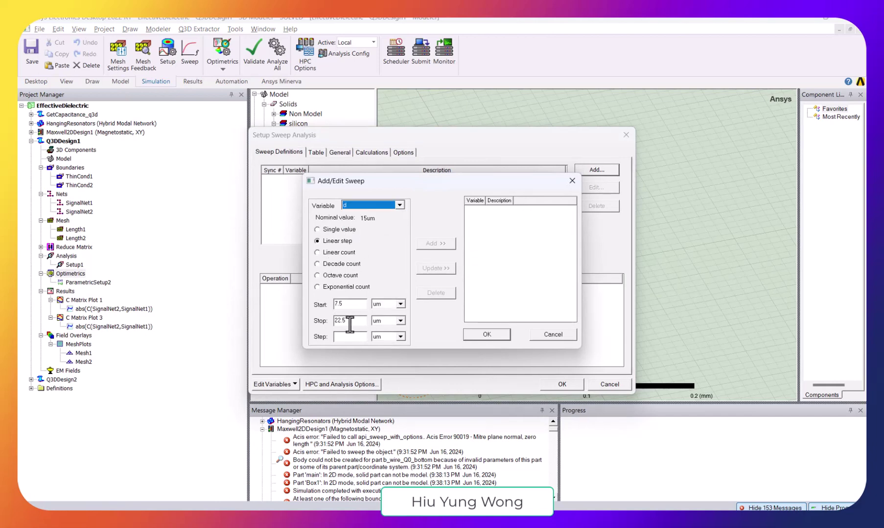
click(551, 337)
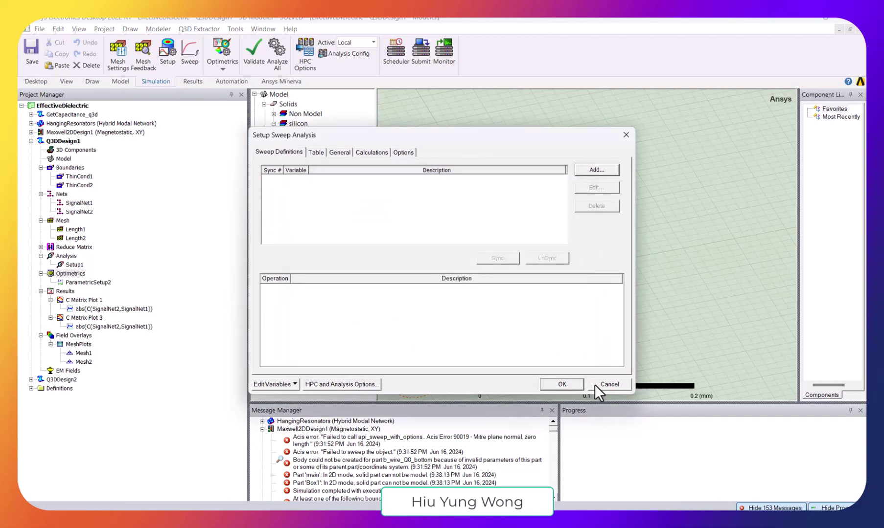
Step: Try a linear step sweep of MaxX from 0.005 to 0.015 with step 1, and cancel the new parametric setup
click(589, 170)
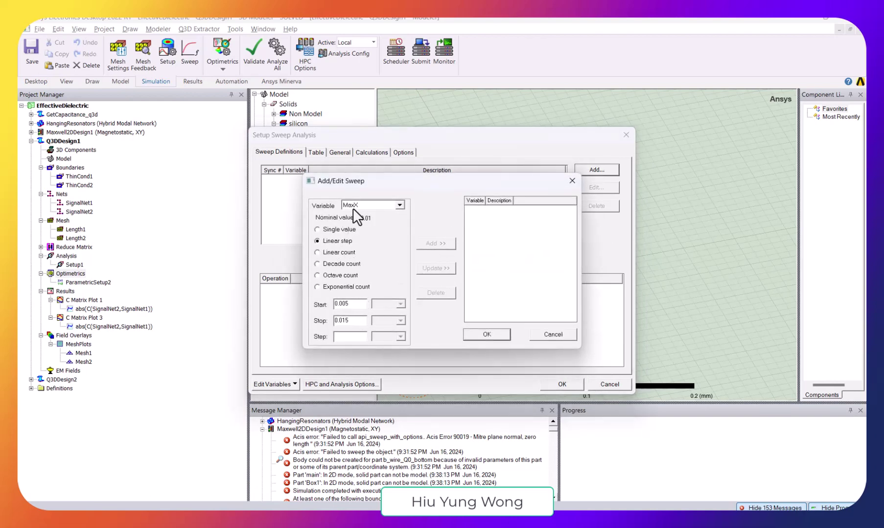
click(351, 337)
text(1)
click(437, 244)
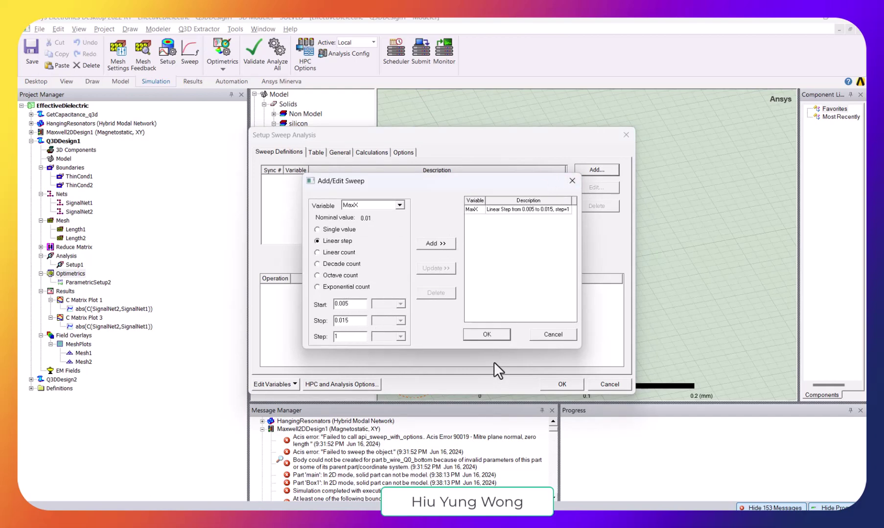
click(552, 334)
click(607, 385)
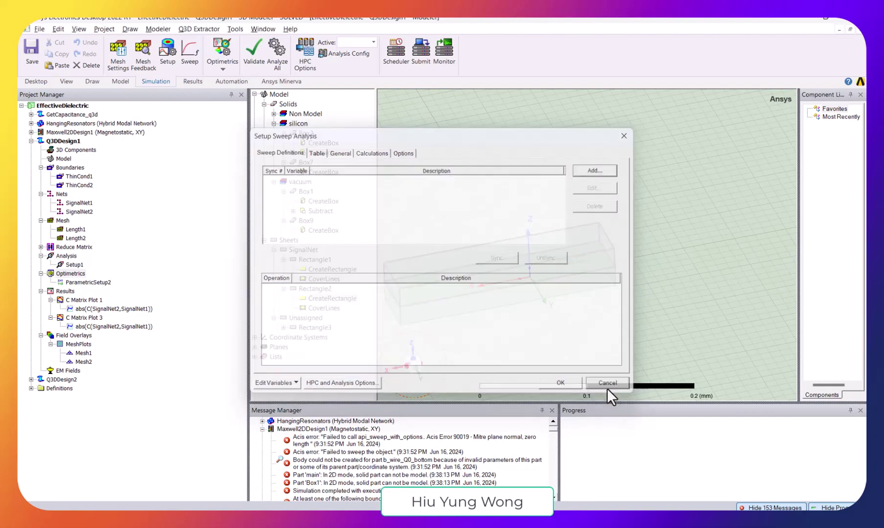
Step: Review the start, stop and step values of variable d in ParametricSetup2's sweep definition and cancel without changes
double_click(94, 284)
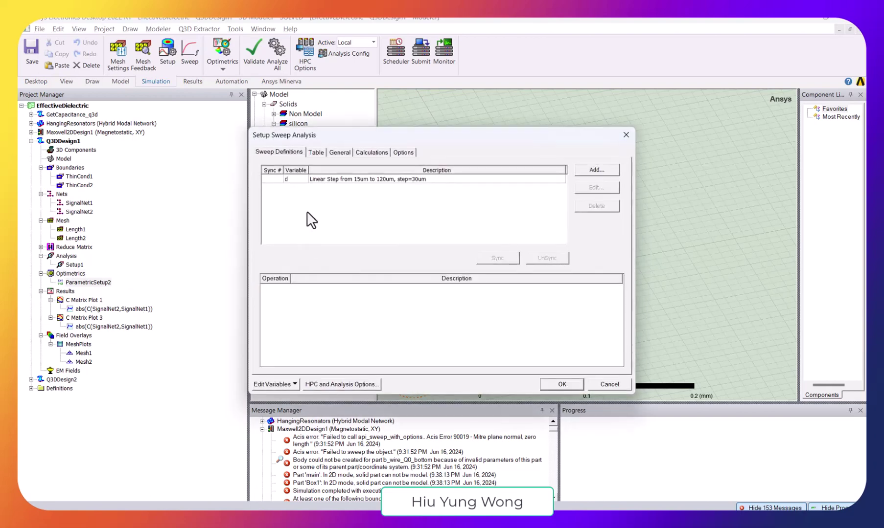
click(353, 180)
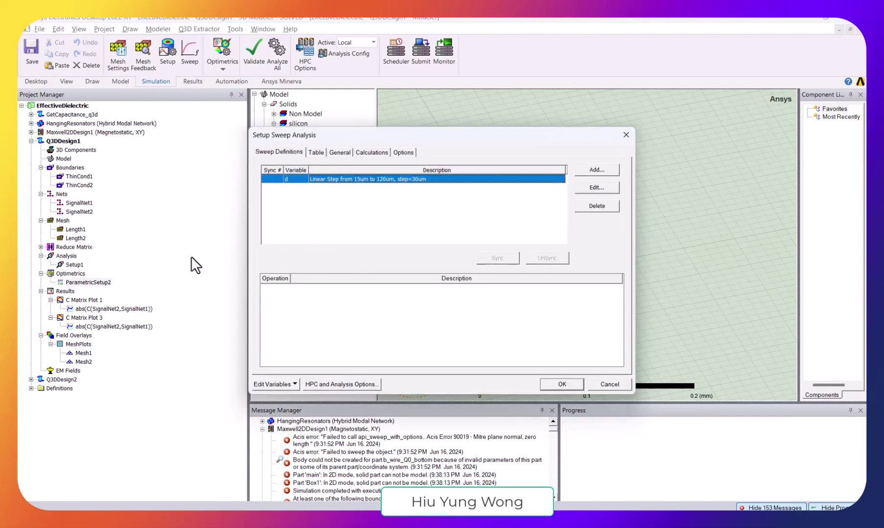
click(596, 187)
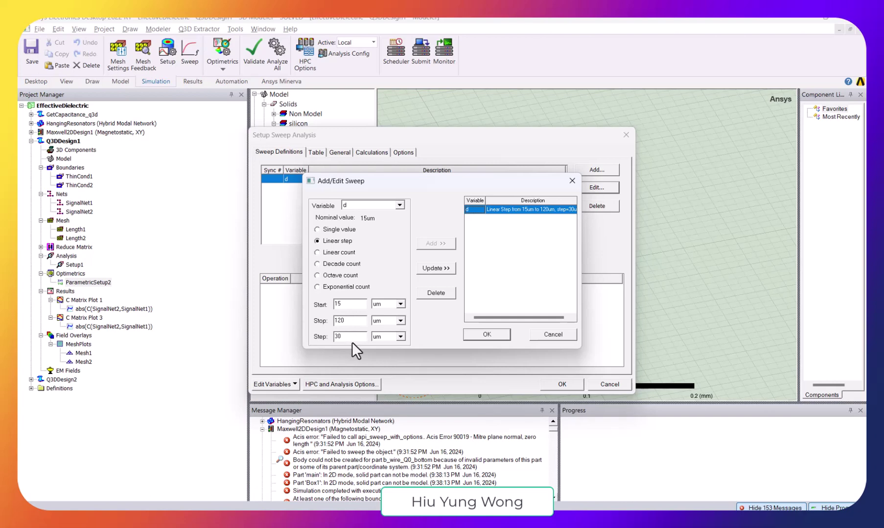
click(538, 337)
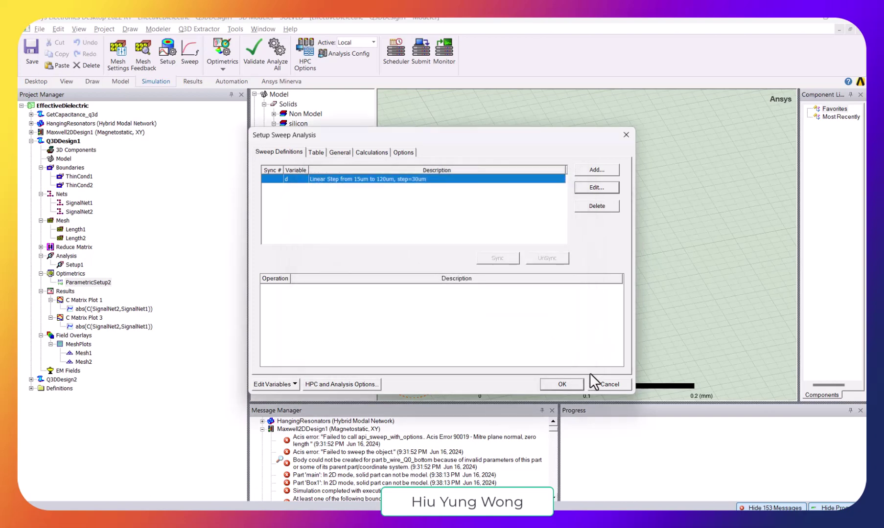
click(606, 386)
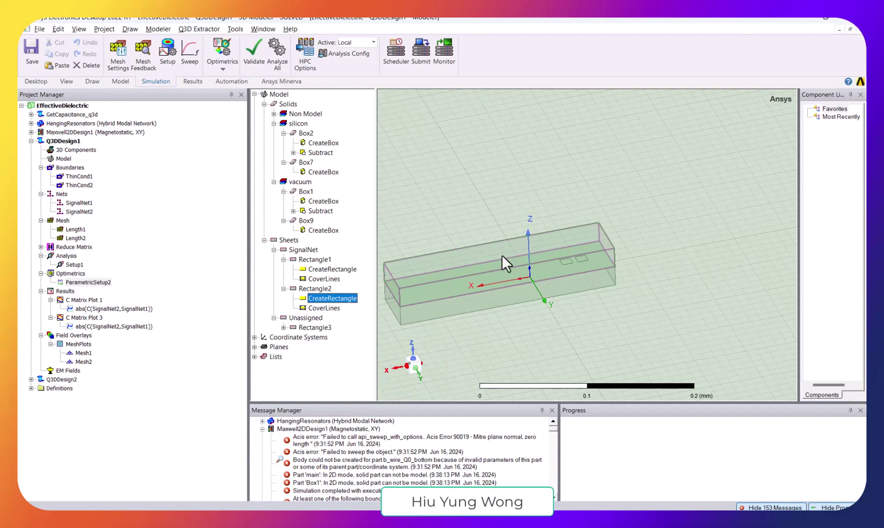
Step: Display the existing Mesh1 and Mesh2 plots over the model and delete both from the field overlays
scroll(543, 221, down, 5)
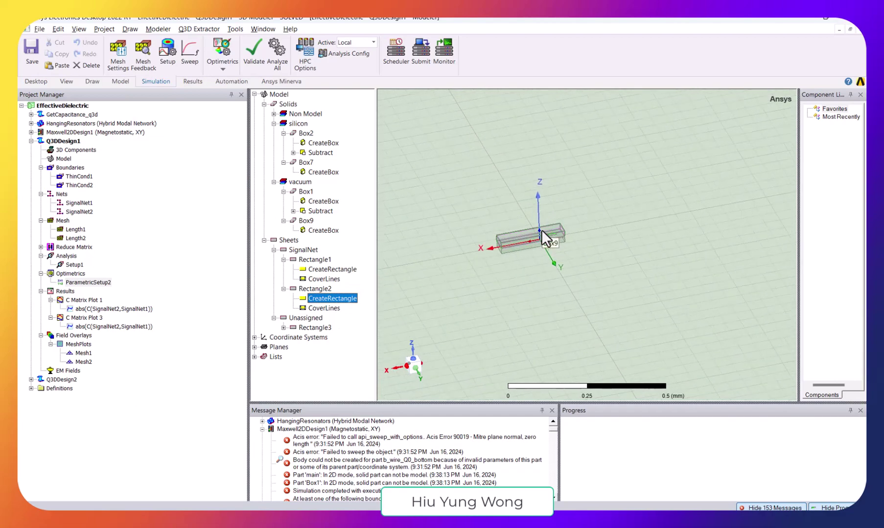
scroll(541, 229, down, 1)
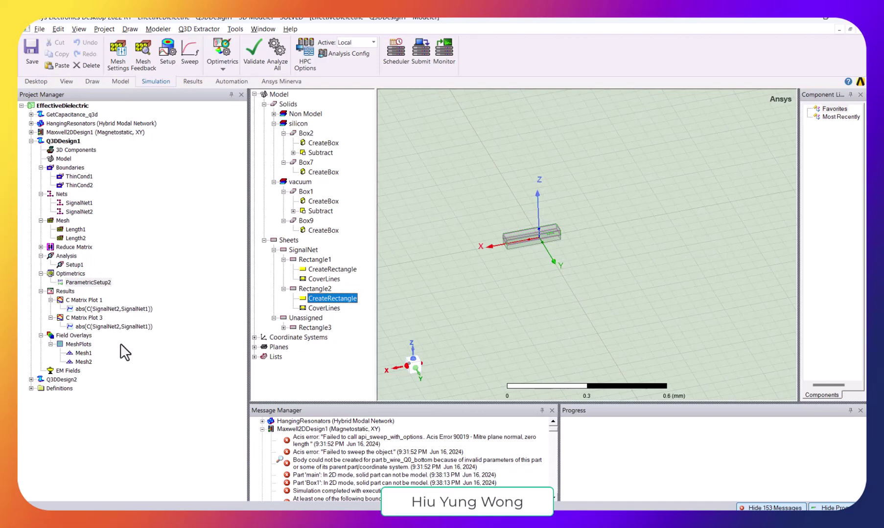
click(87, 353)
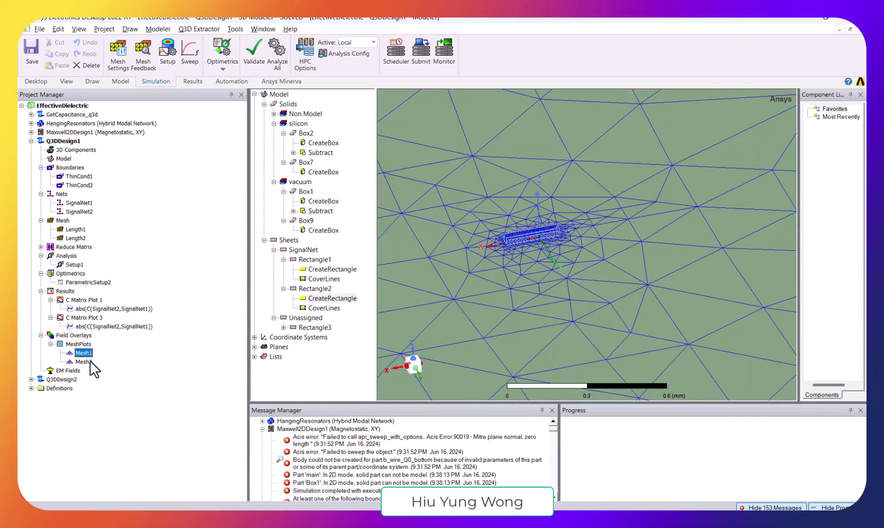
click(89, 363)
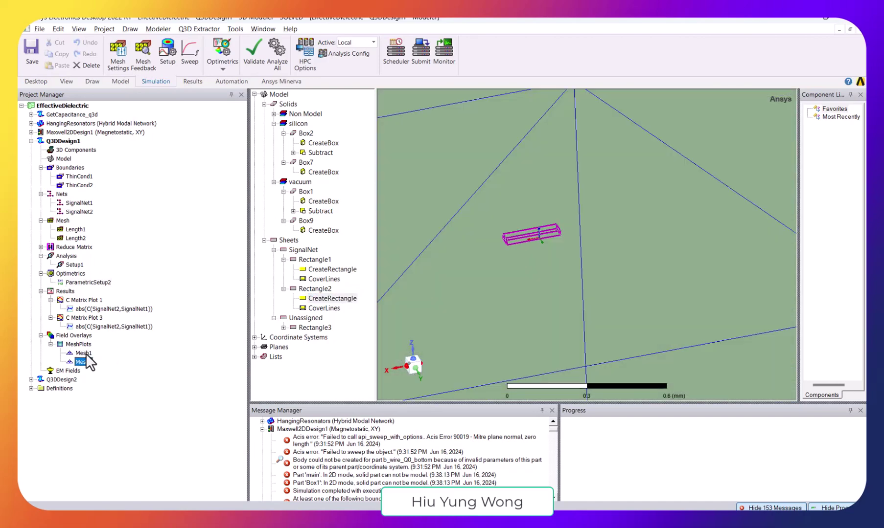
right_click(84, 353)
click(110, 373)
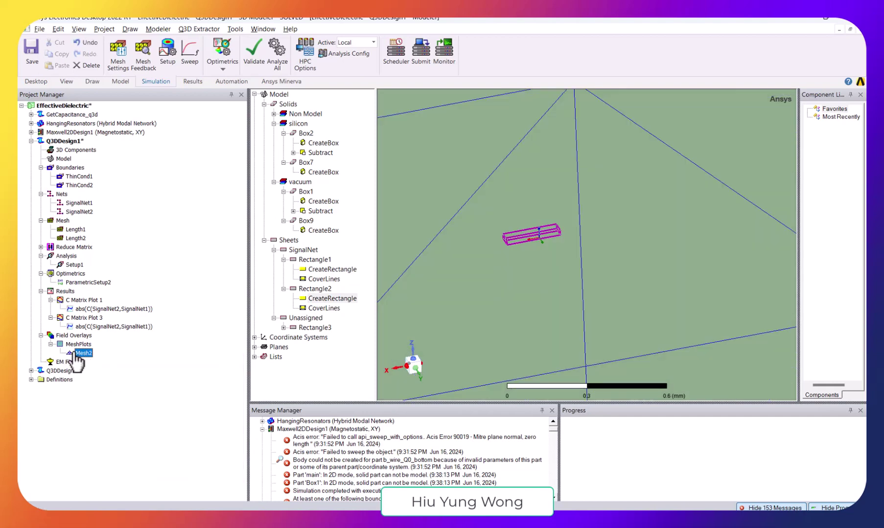
right_click(78, 353)
click(104, 368)
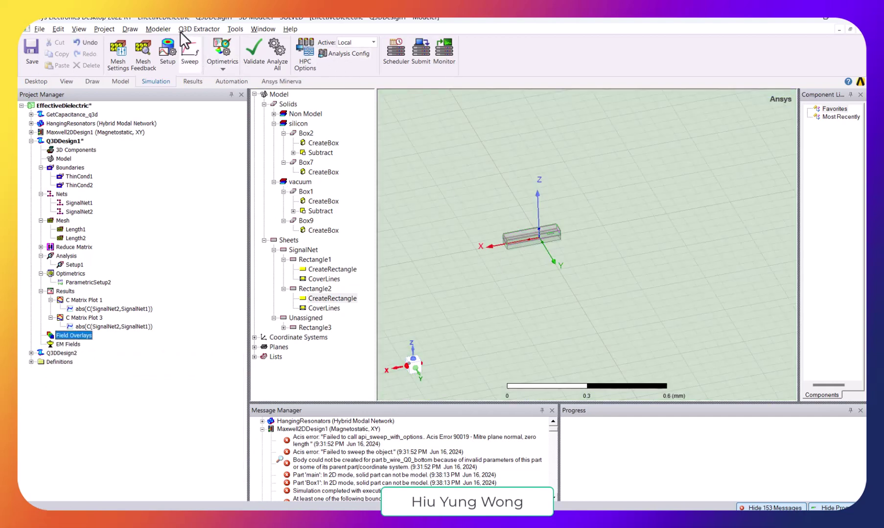
Step: Create a mesh plot on the silicon Box2 and vacuum Box1 solids using the Setup1 : LastAdaptive solution
click(66, 81)
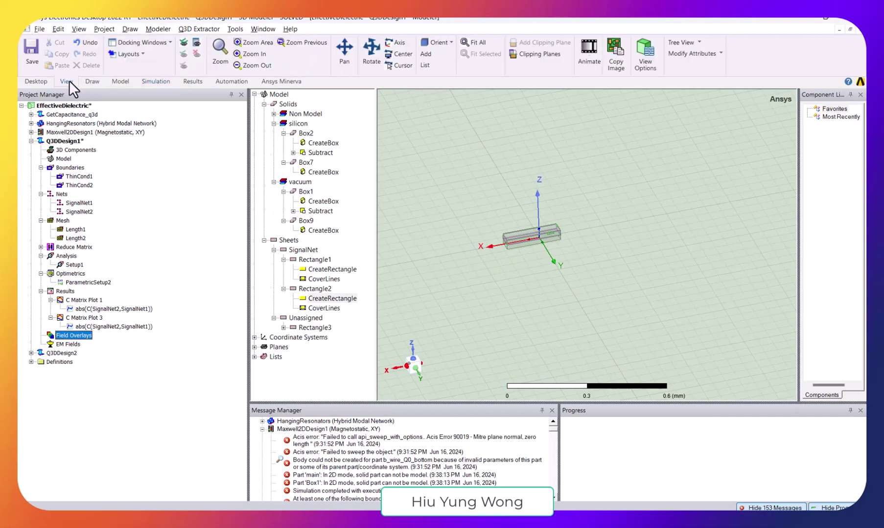
click(91, 83)
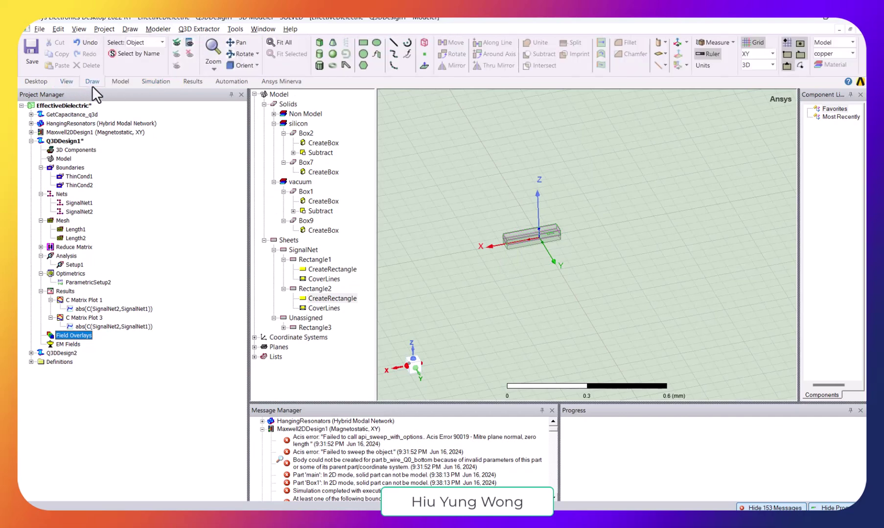
click(283, 42)
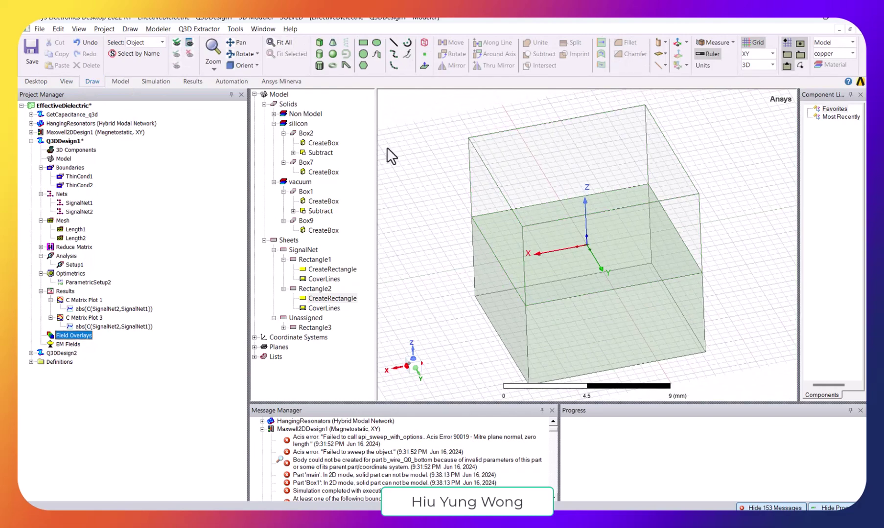
click(304, 133)
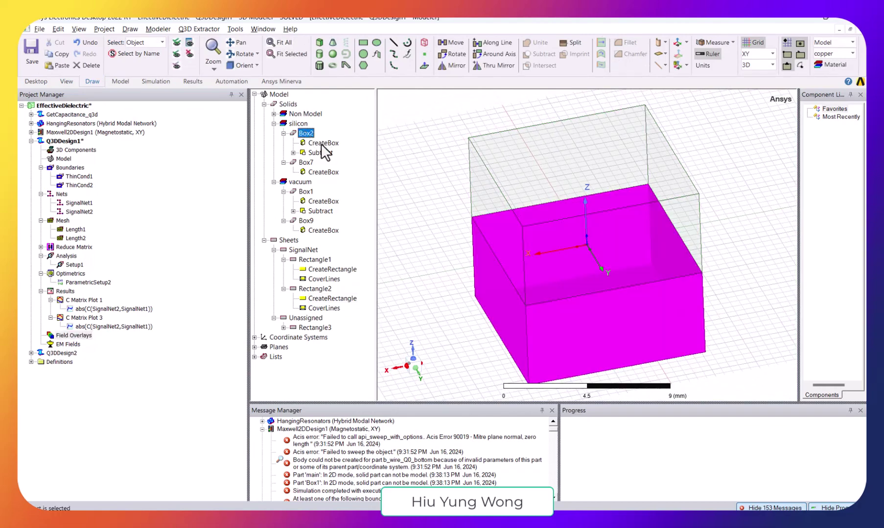
ctrl+click(306, 192)
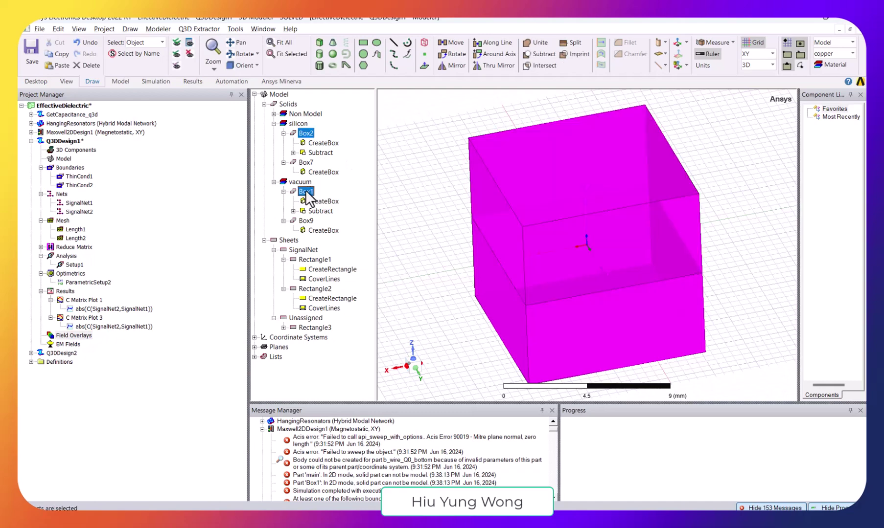
right_click(306, 192)
click(436, 488)
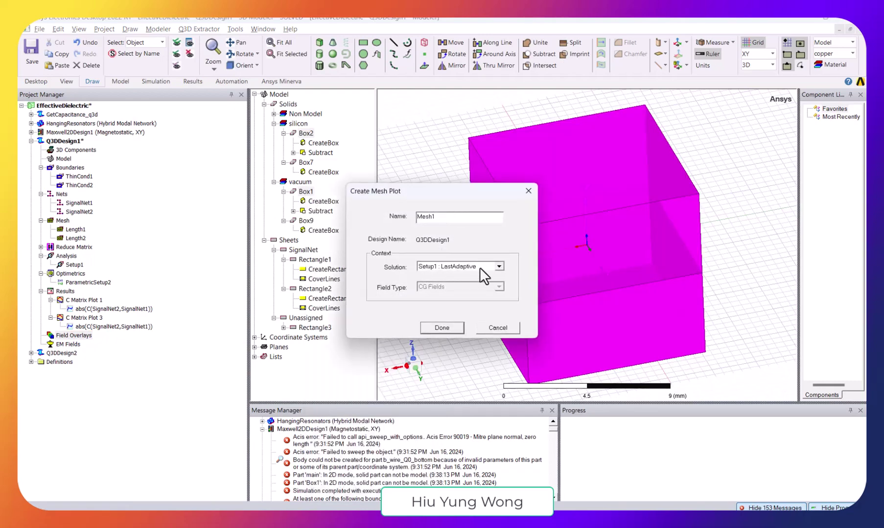
click(442, 327)
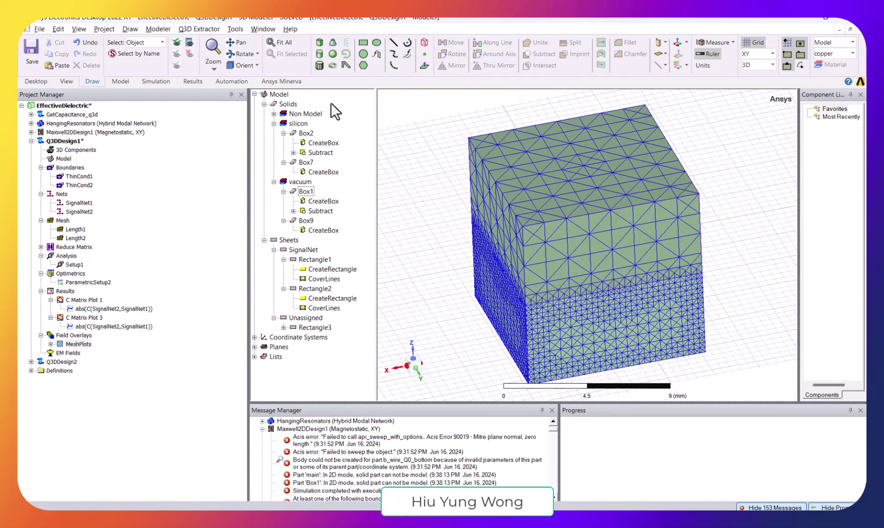
Step: Clean up all solutions for all variations of the design and save the project
click(220, 29)
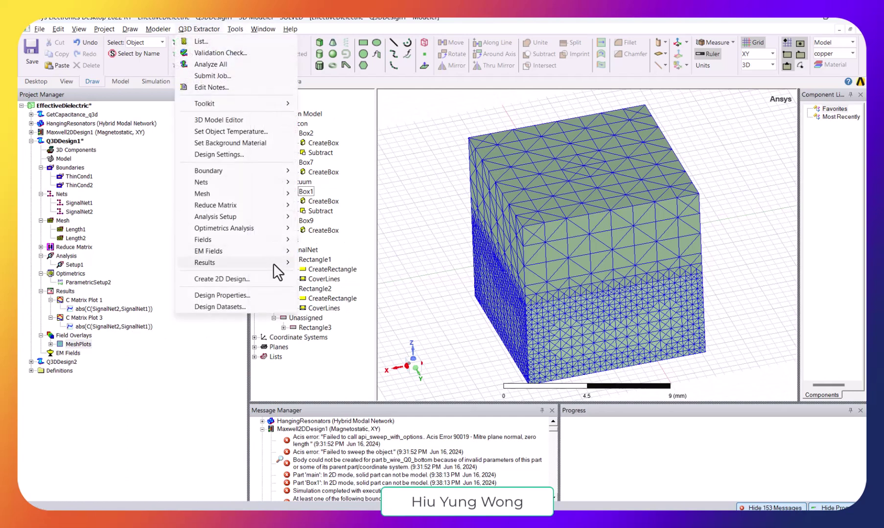
mouse_move(274, 265)
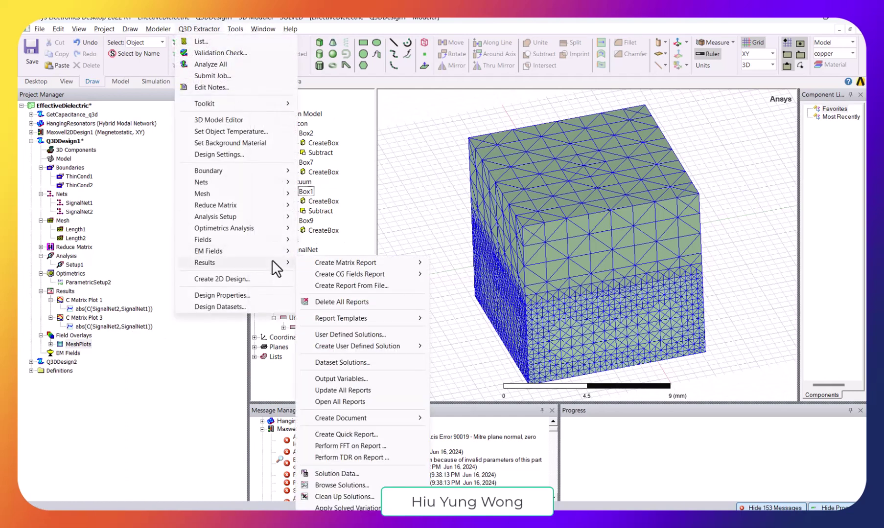
mouse_move(276, 244)
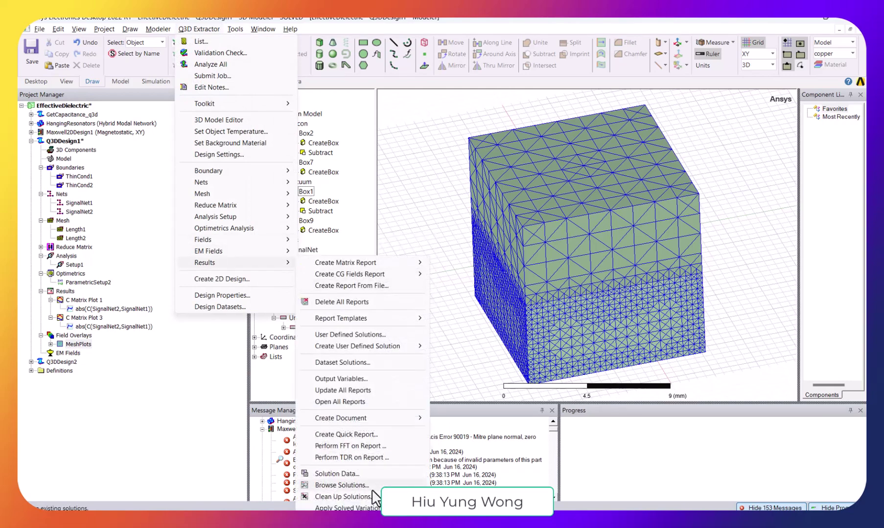
click(372, 498)
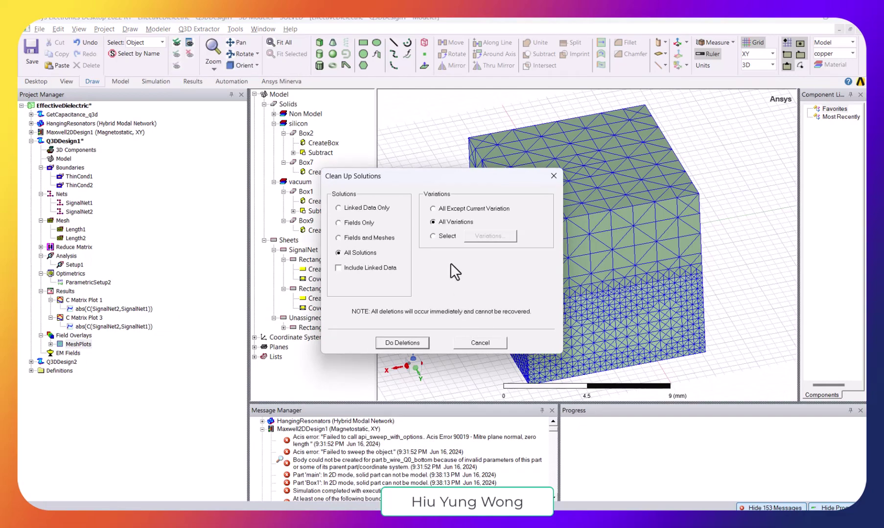
click(402, 344)
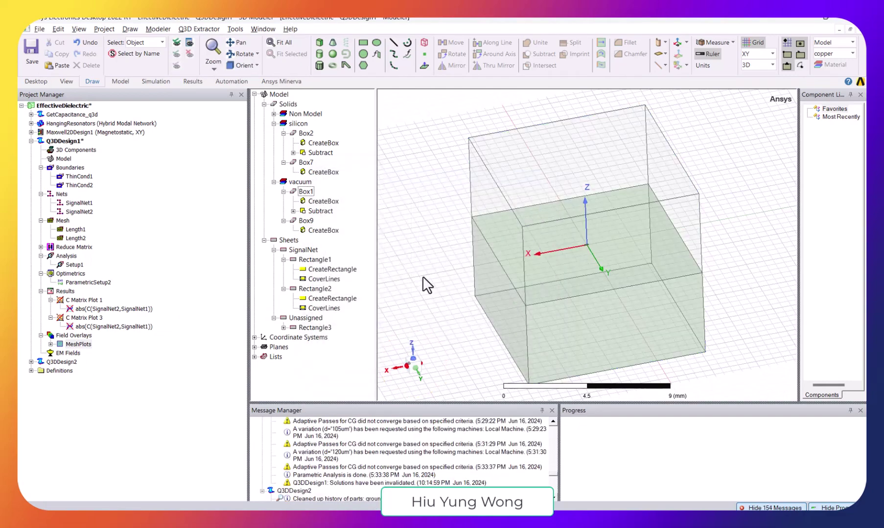
key(ctrl+s)
click(466, 296)
Step: View the existing C Matrix Plot 1 and C Matrix Plot 3 reports
double_click(89, 301)
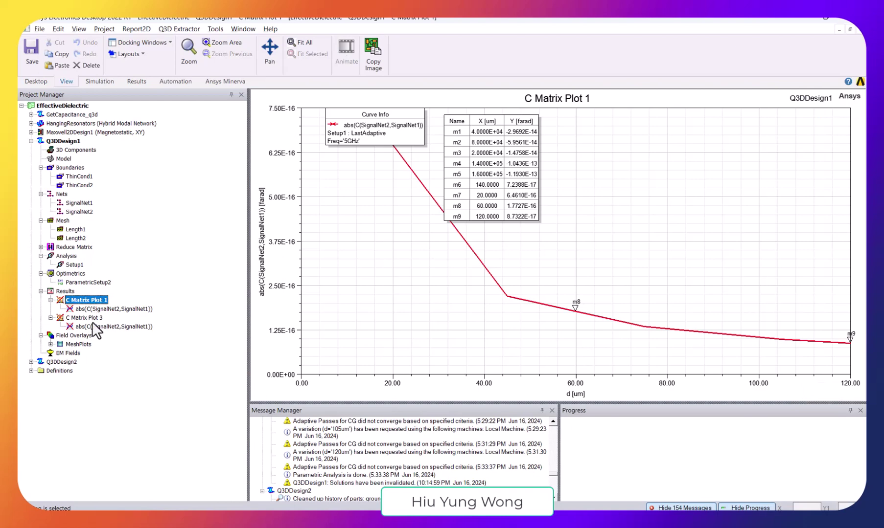
double_click(86, 318)
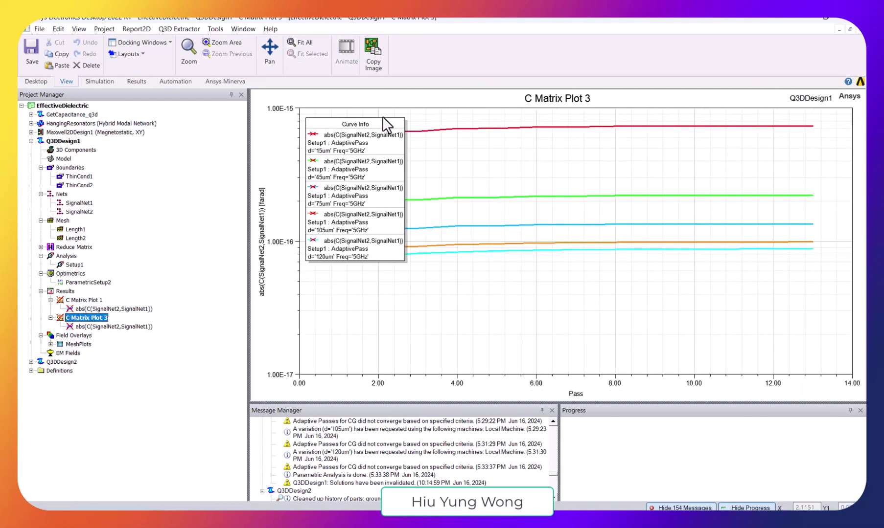
Step: Start a new matrix report of abs(C(SignalNet2,SignalNet1)) with the Setup1 : AdaptivePass solution
right_click(65, 292)
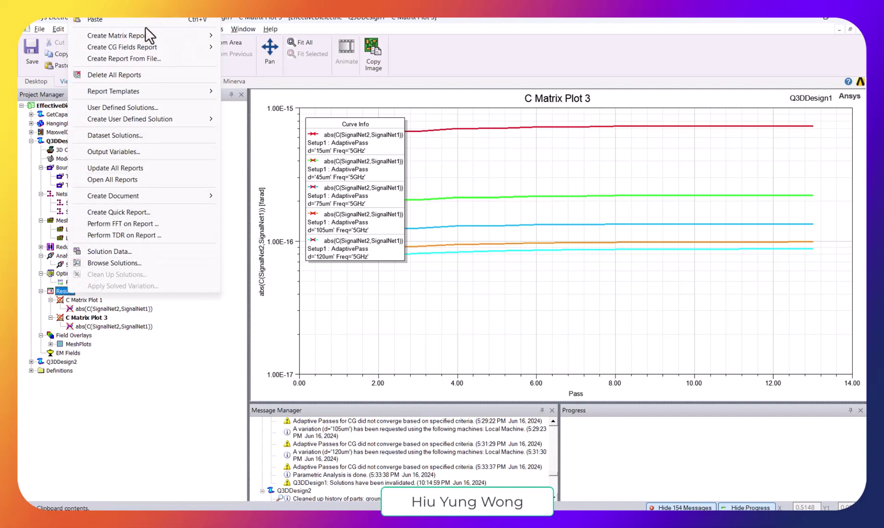
mouse_move(148, 38)
click(254, 36)
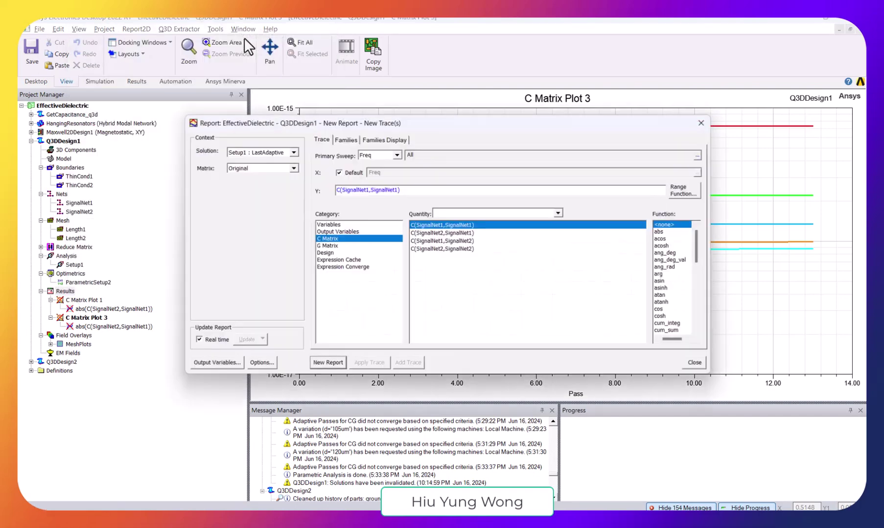
click(658, 231)
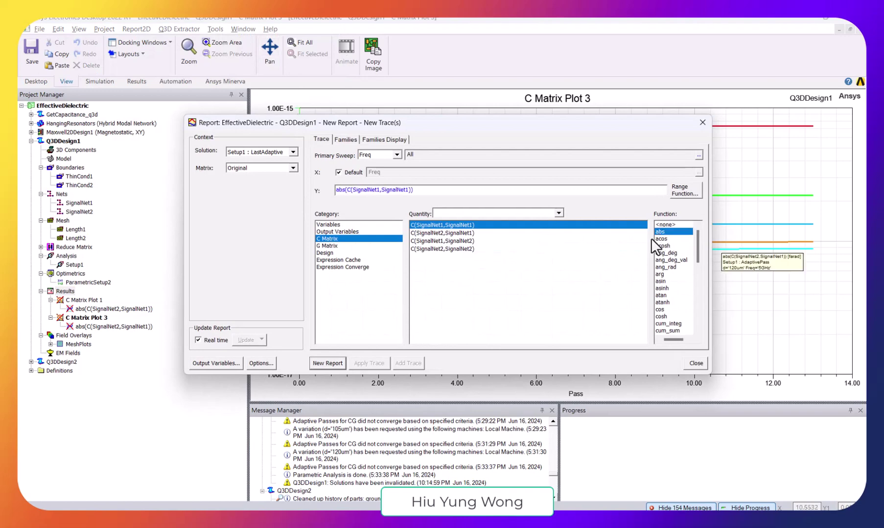
click(471, 233)
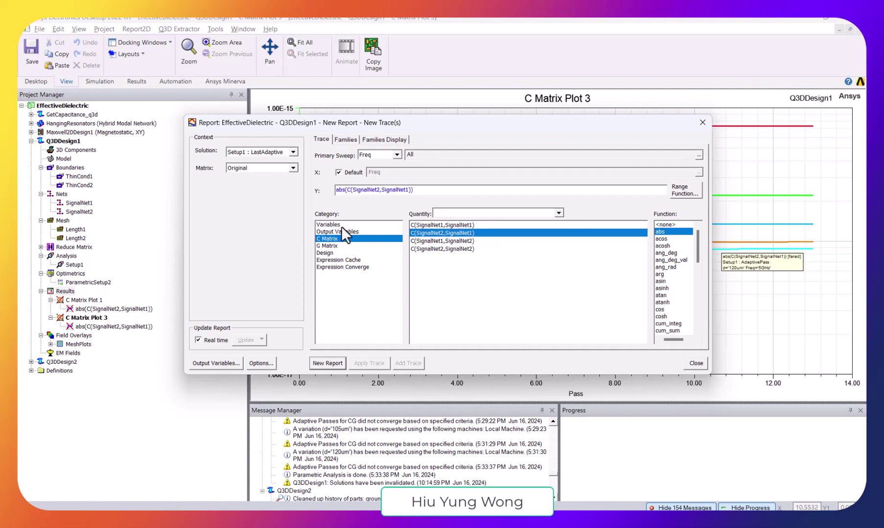
click(290, 152)
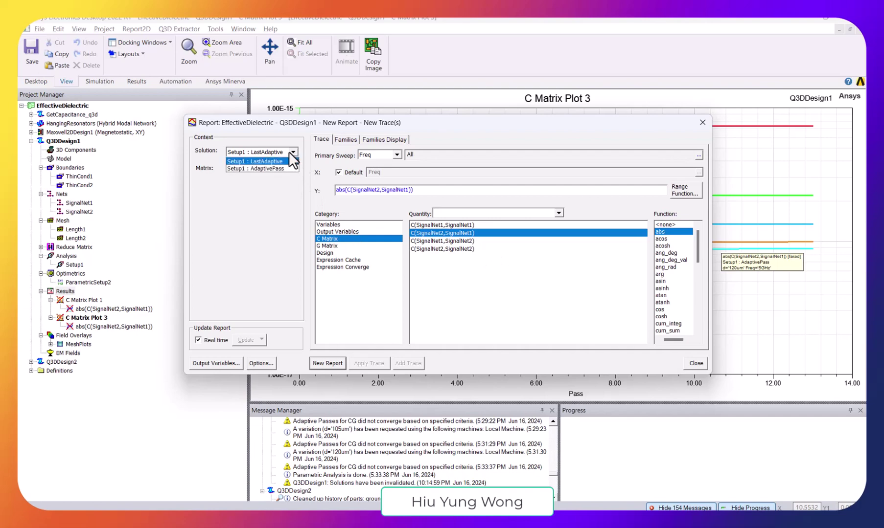
click(281, 169)
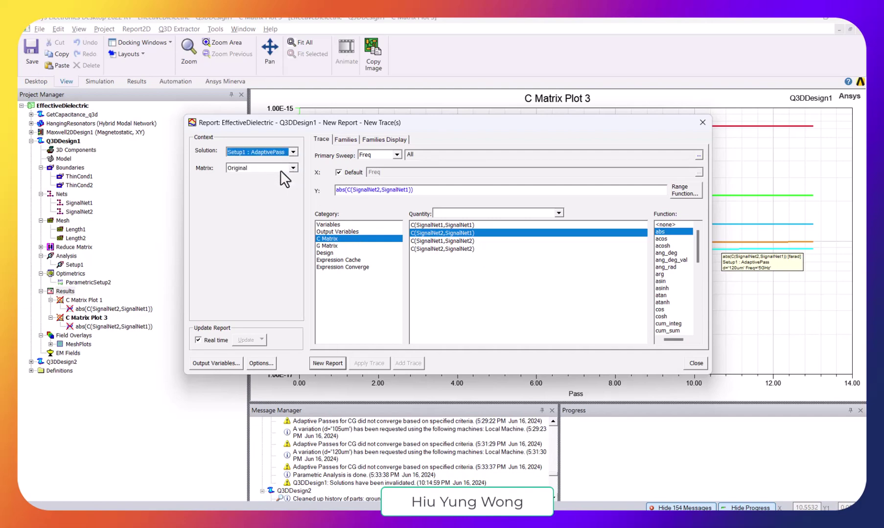
Step: Set the new report's family variable d to use all values, and close the report setup without creating it
click(344, 139)
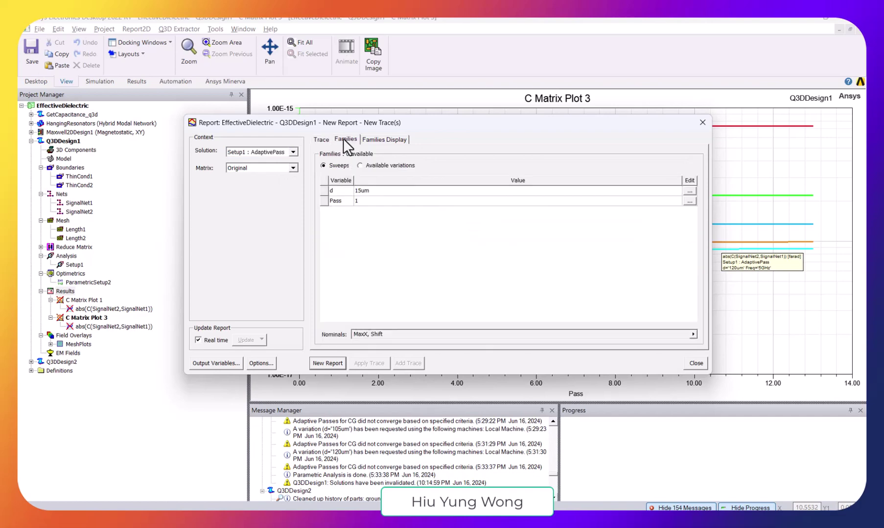
click(687, 191)
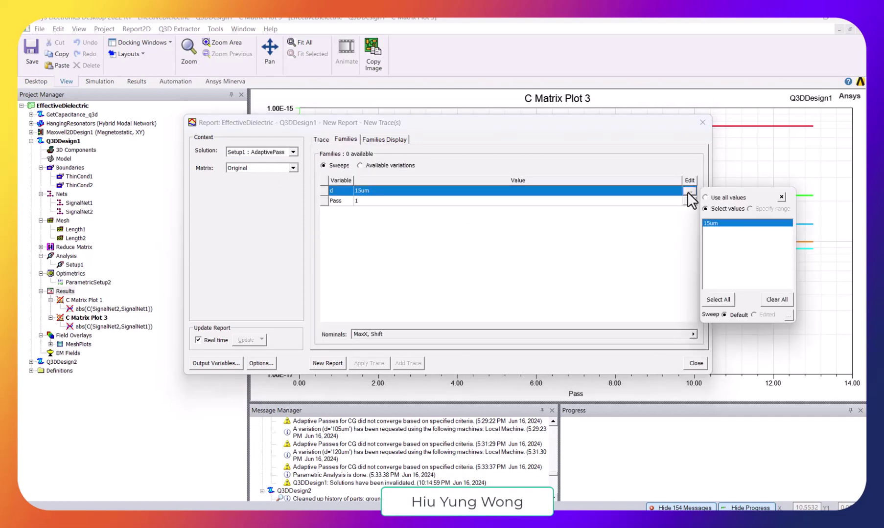
click(726, 198)
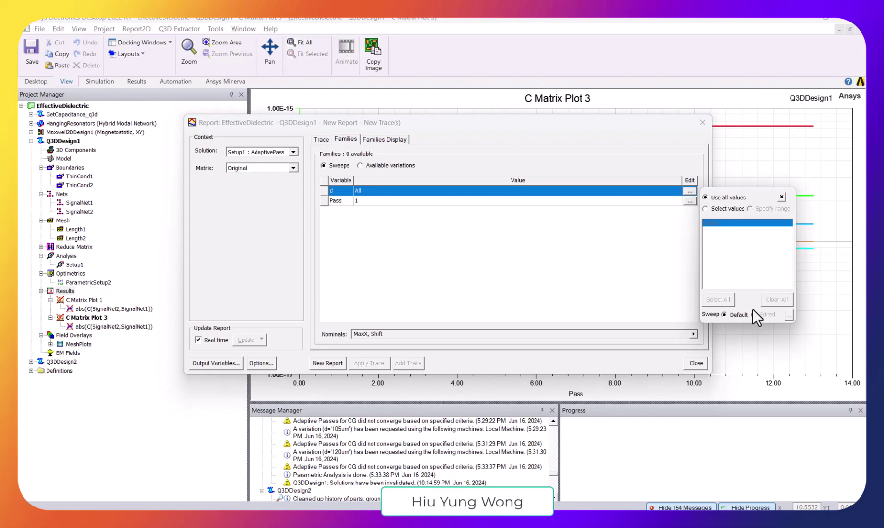
click(781, 197)
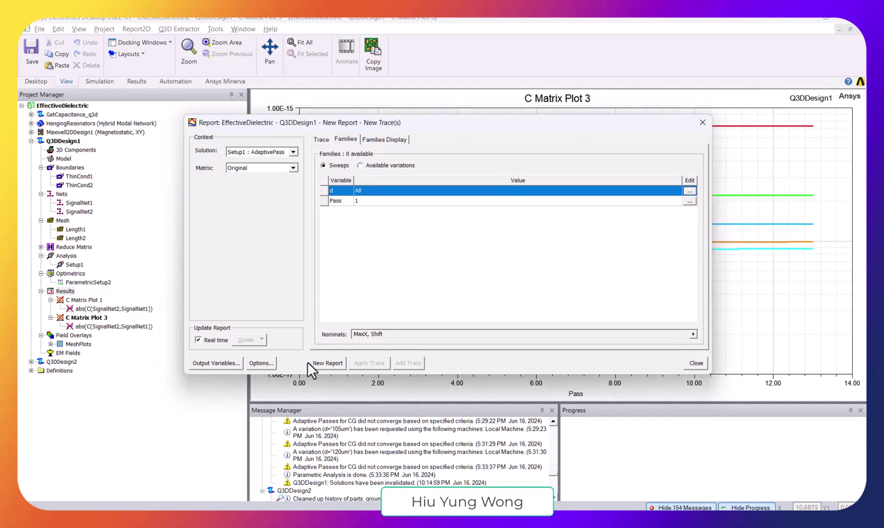
click(695, 363)
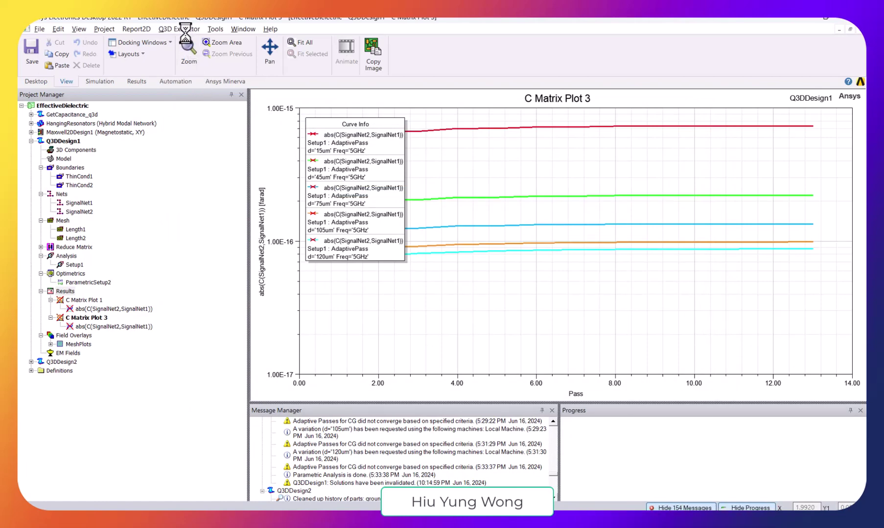
Step: Run Analyze All on Q3DDesign1 to solve the design again
click(68, 315)
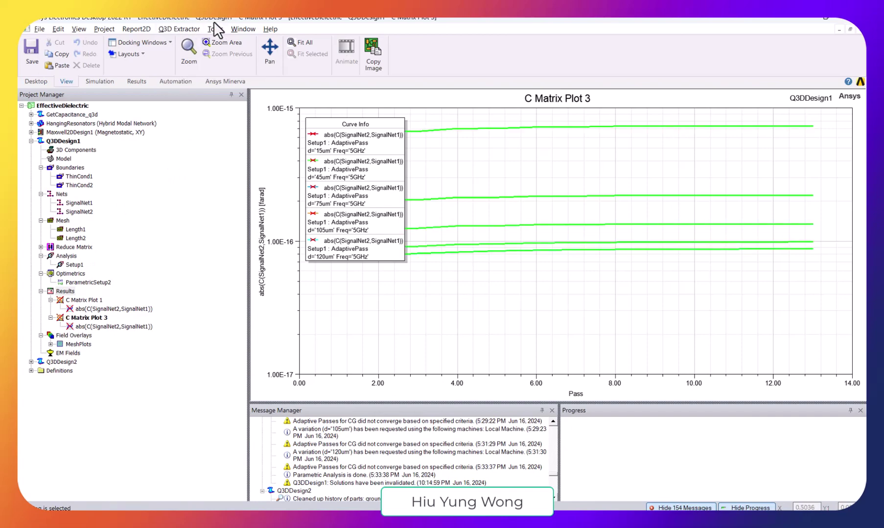
click(194, 30)
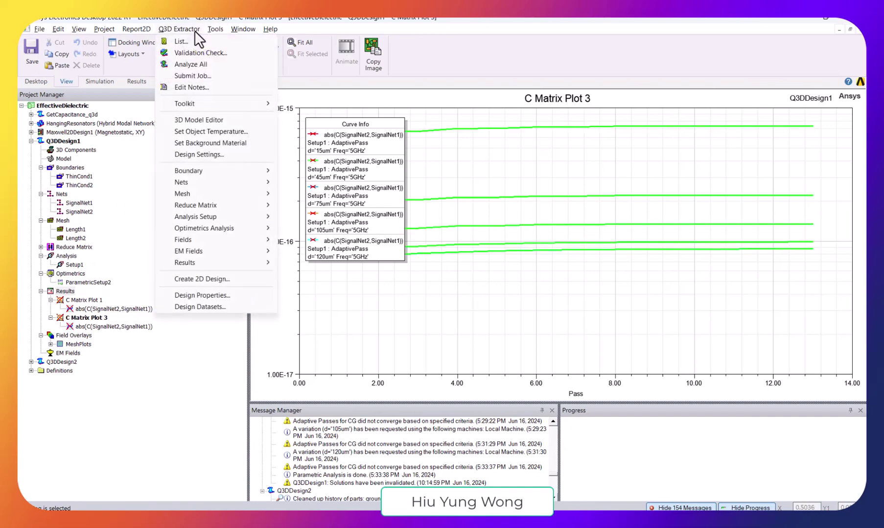
click(187, 65)
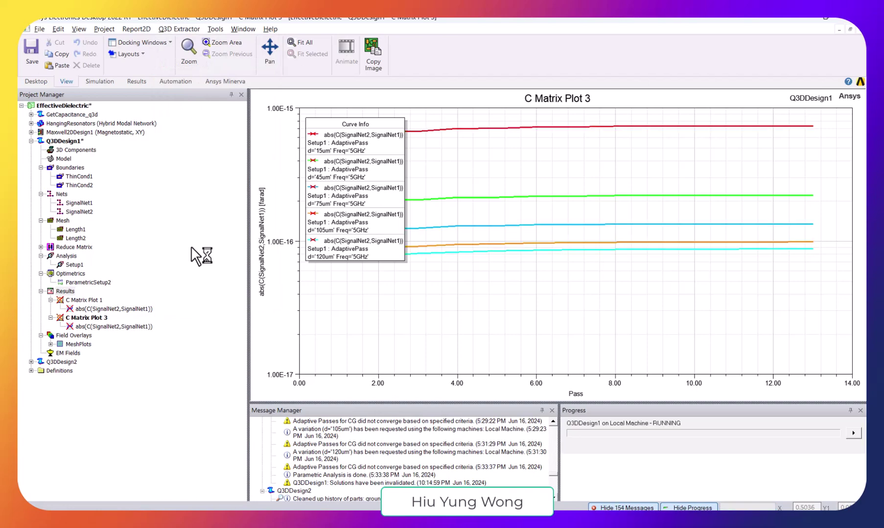
Step: Display the Mesh1 plot over the model and turn off its plot visibility
click(50, 345)
click(78, 354)
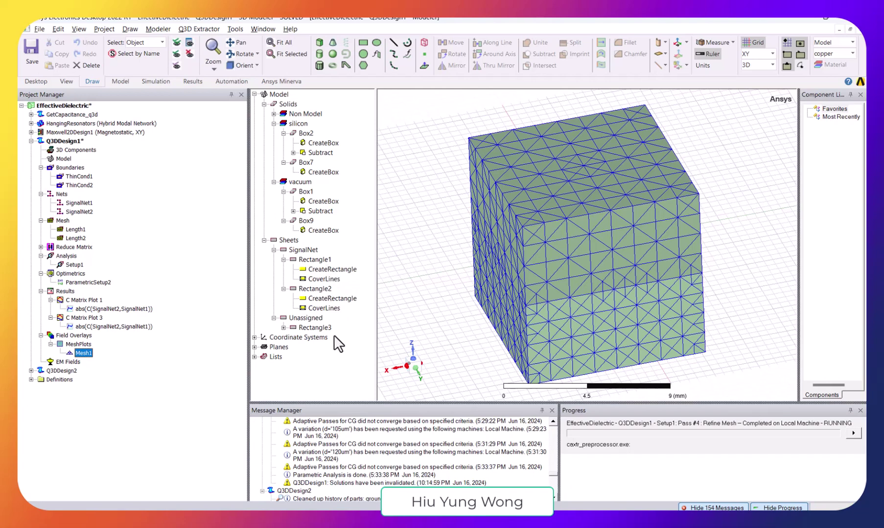
click(302, 326)
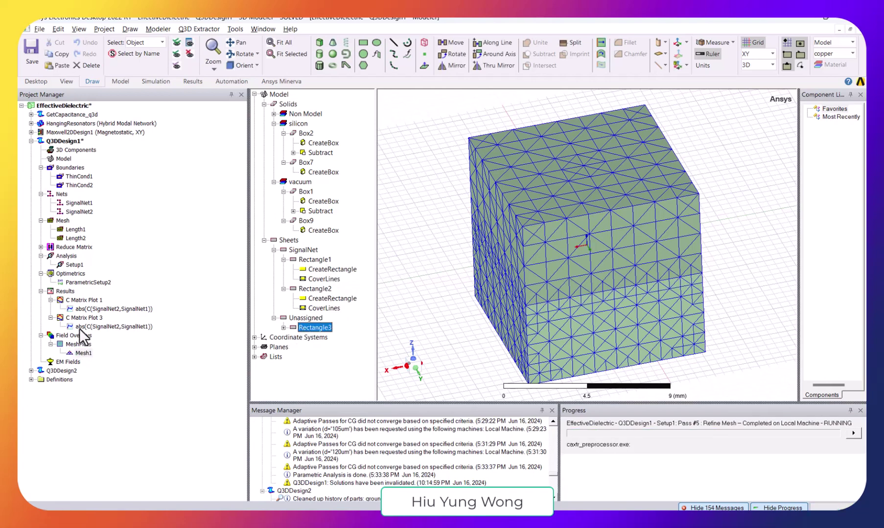
right_click(91, 356)
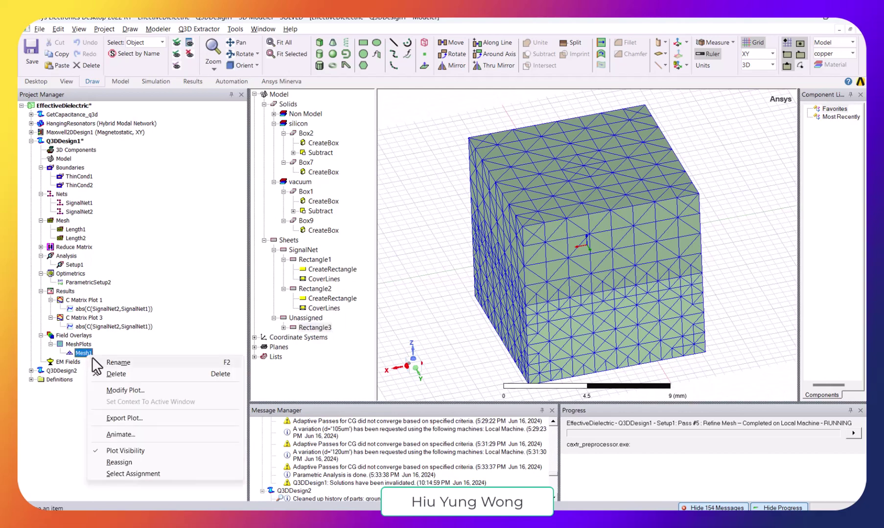
click(128, 449)
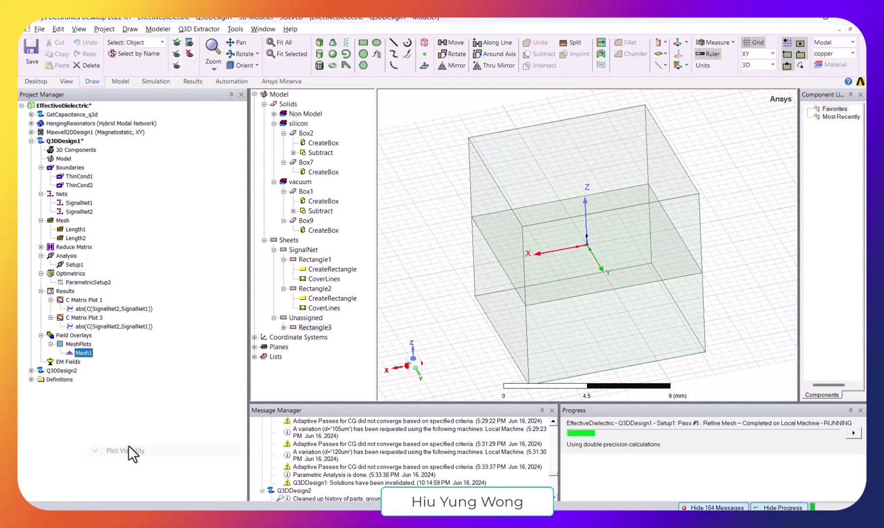
Step: Fit the view to Rectangle3 and create a mesh plot on it using the Setup1 : LastAdaptive solution
click(317, 329)
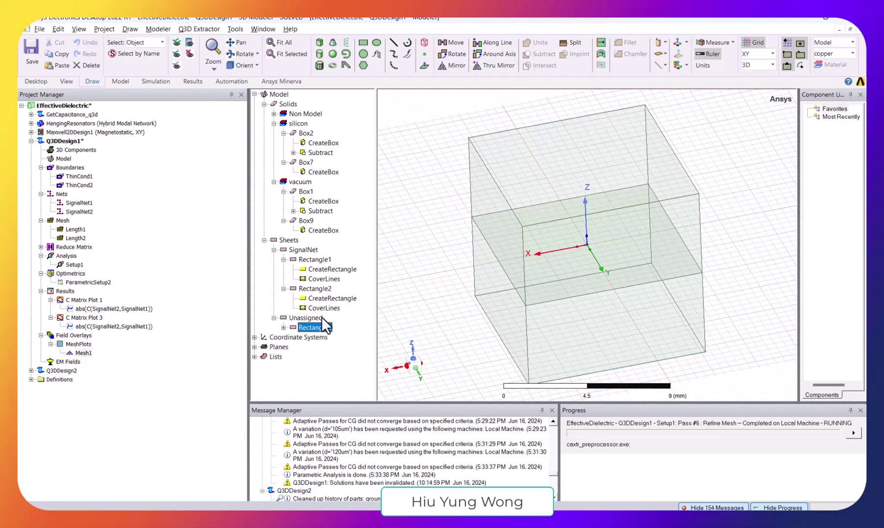
click(291, 54)
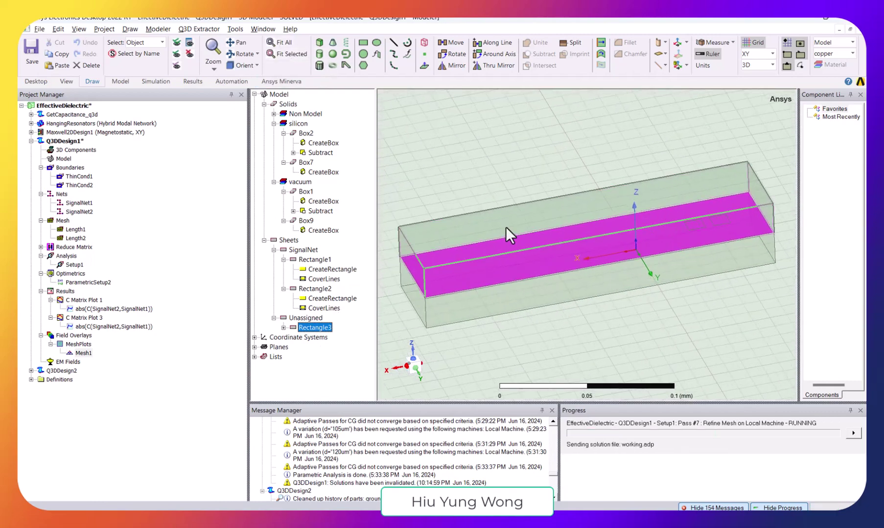
right_click(318, 325)
click(305, 326)
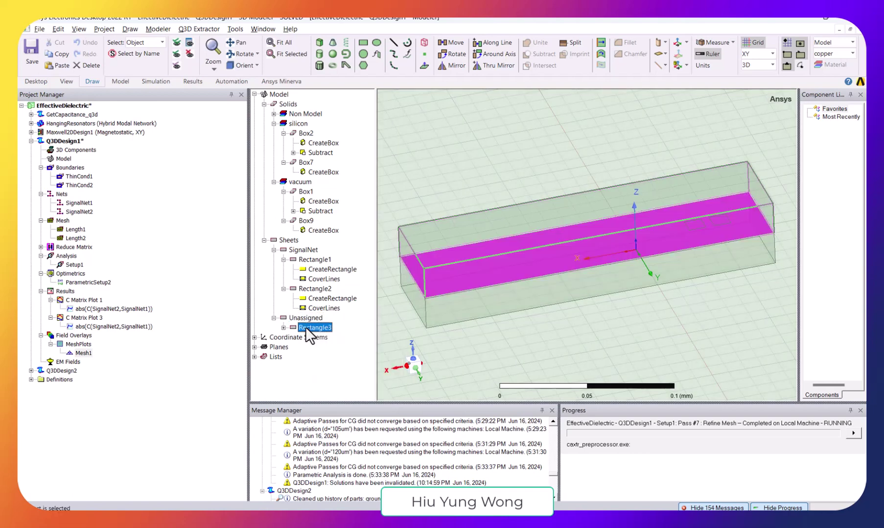
right_click(71, 337)
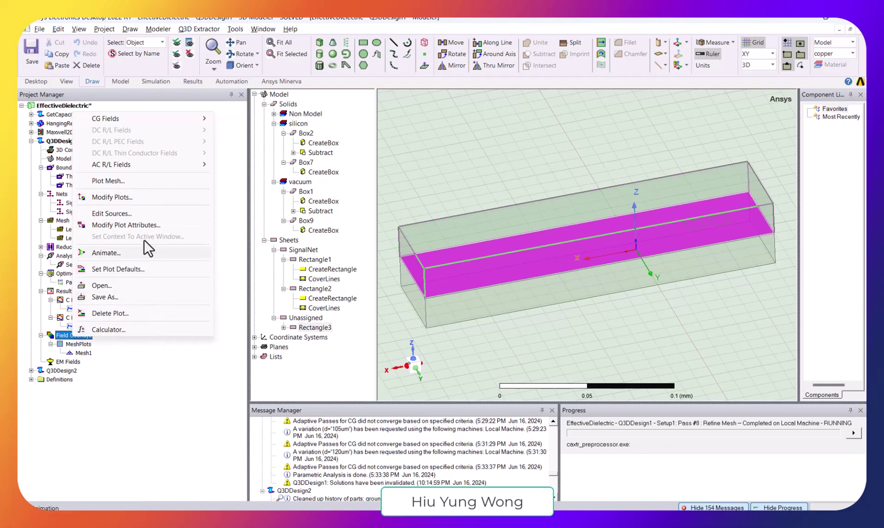
click(138, 181)
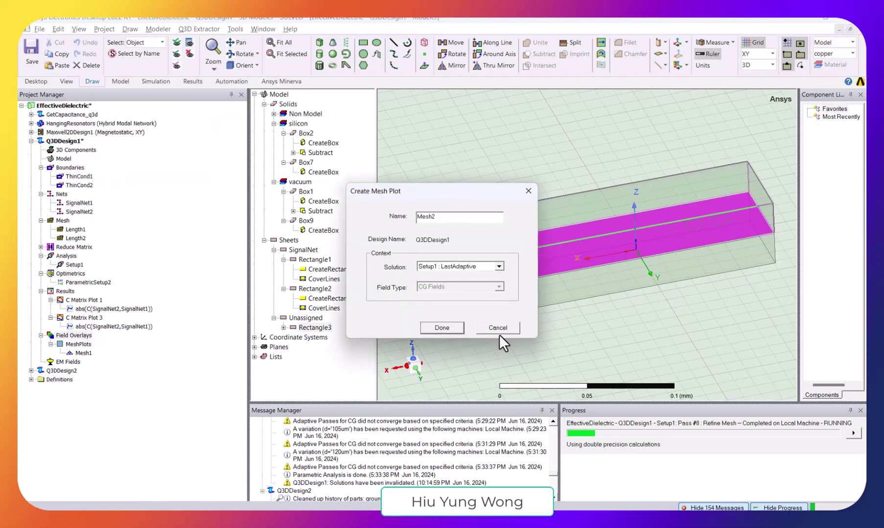
click(444, 329)
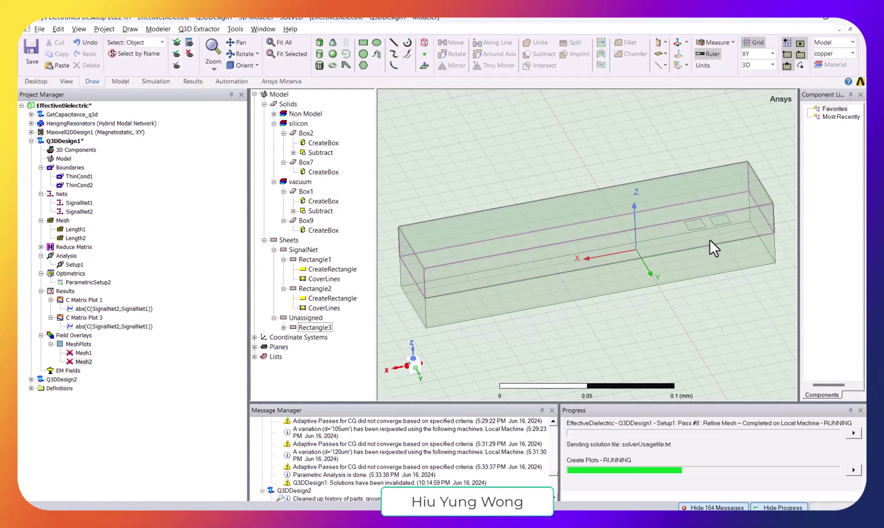
Step: Examine the mesh on Rectangle3 around the two signal rectangles, and display the Mesh1 plot across the whole model
scroll(709, 240, up, 1)
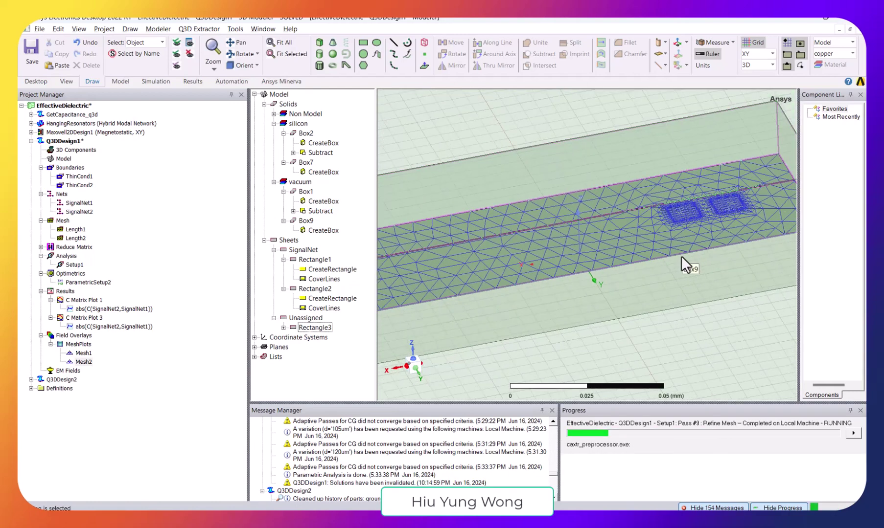
scroll(681, 257, up, 1)
scroll(682, 260, down, 1)
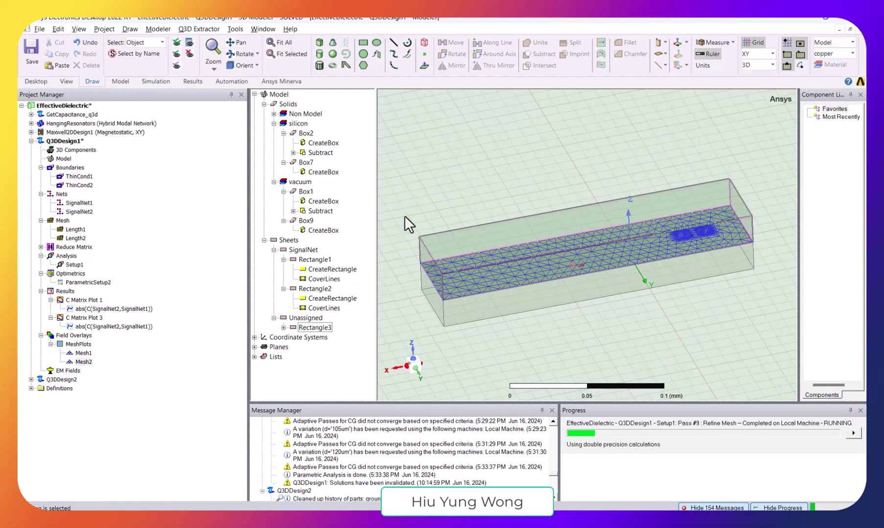
click(84, 353)
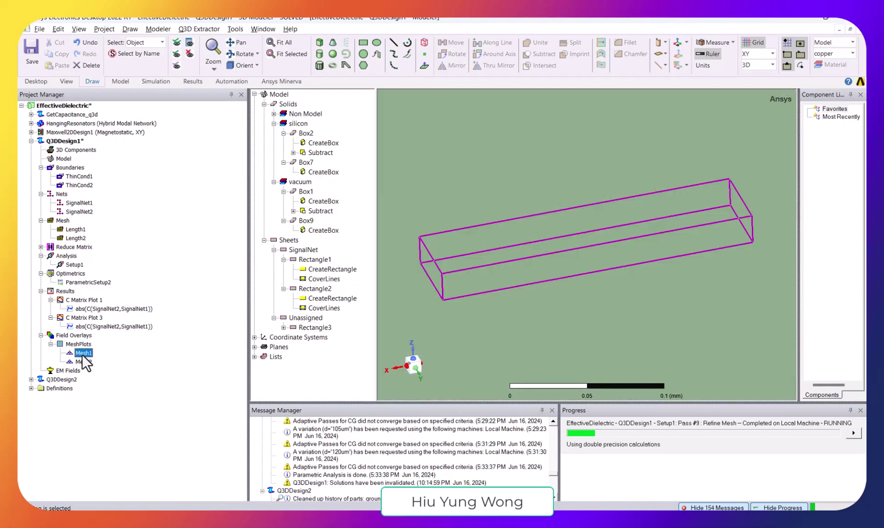
click(286, 42)
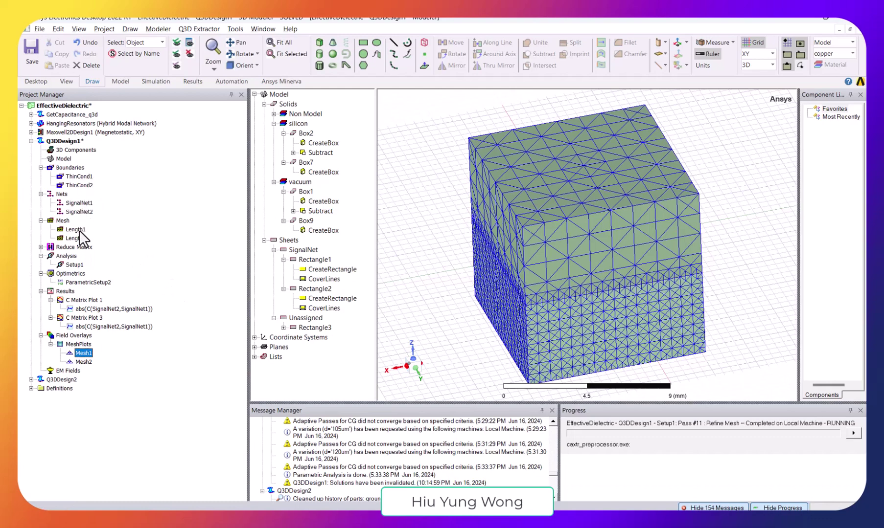
Step: Review Setup1's CG solver and adaptive pass settings, including the percent refinement per pass, and close the setup without changes
double_click(74, 265)
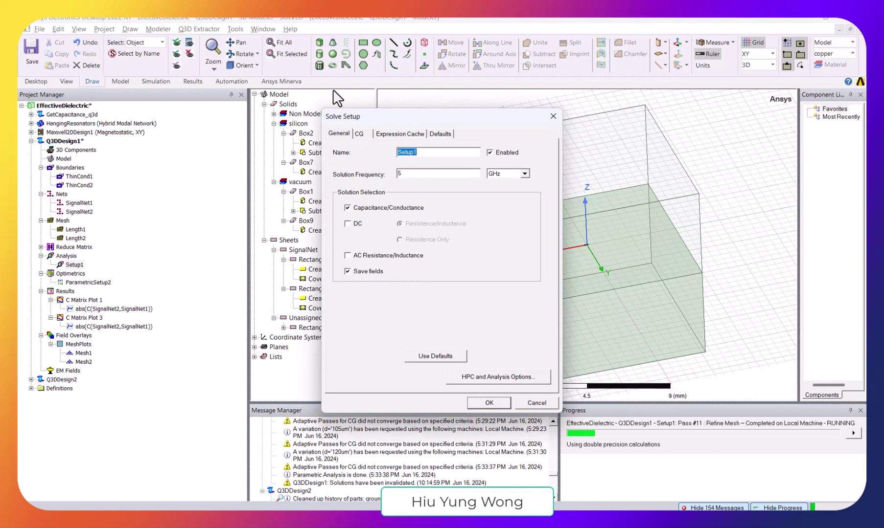
click(360, 134)
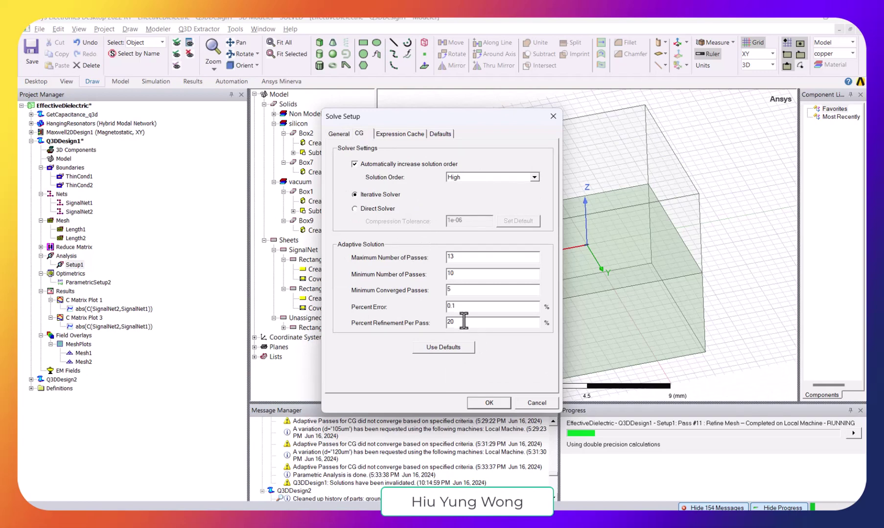
drag(463, 322, 429, 325)
click(536, 402)
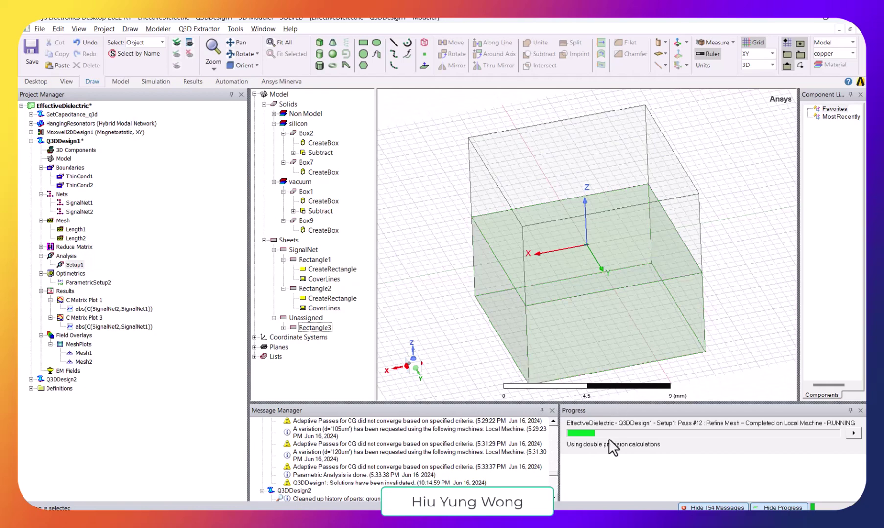
Step: Switch to the EffectiveDielectric_vac project and check which solids in the model are assigned vacuum
mouse_move(570, 524)
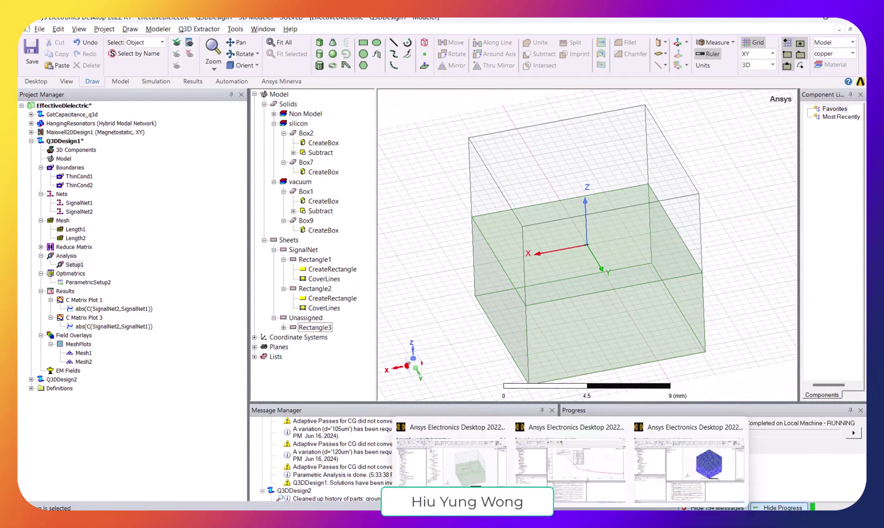
click(653, 481)
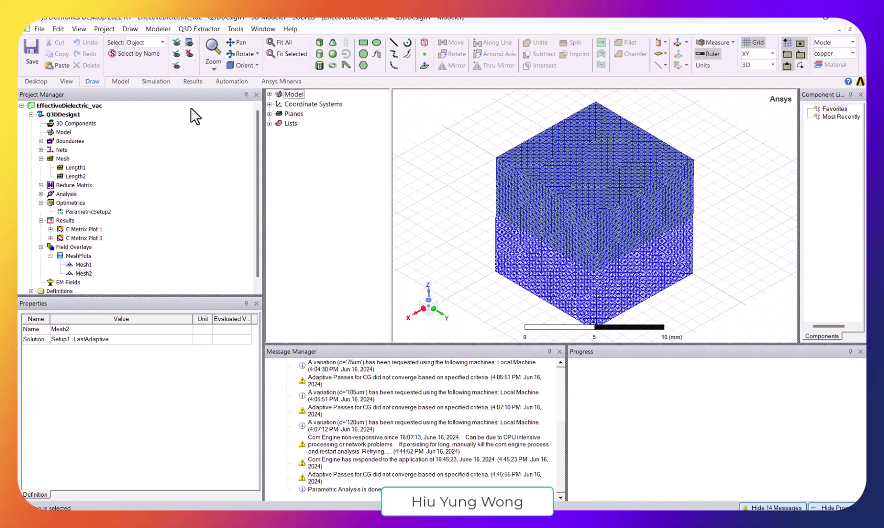
click(269, 94)
click(279, 104)
click(289, 124)
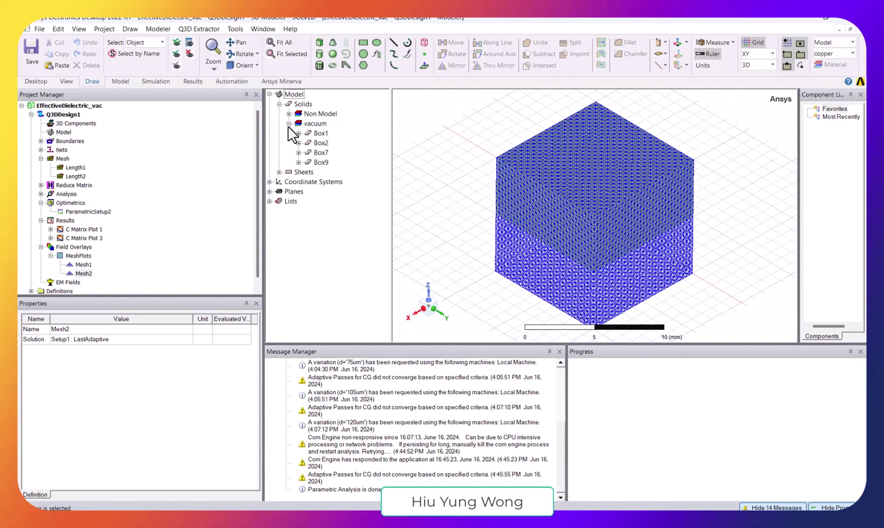
click(319, 134)
click(317, 123)
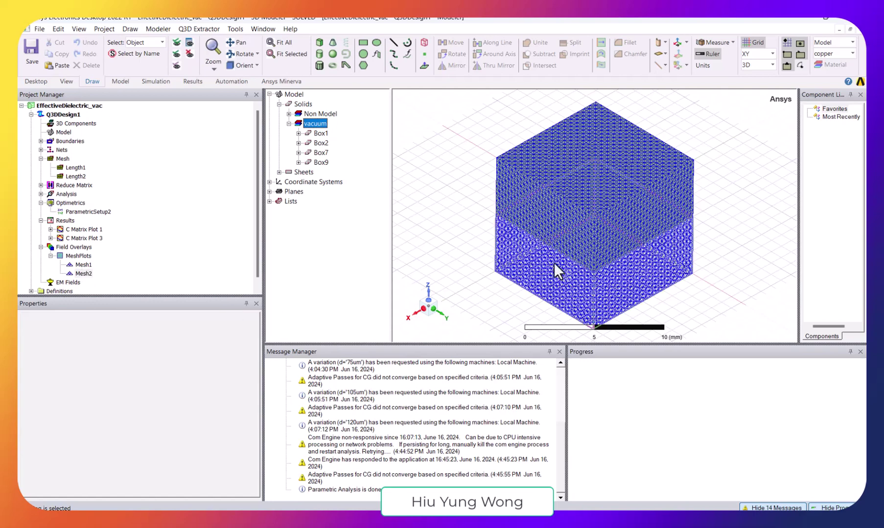
Step: Open C Matrix Plot 1, close its trace settings, and move the curve legend and marker table off the curve
click(50, 229)
double_click(93, 239)
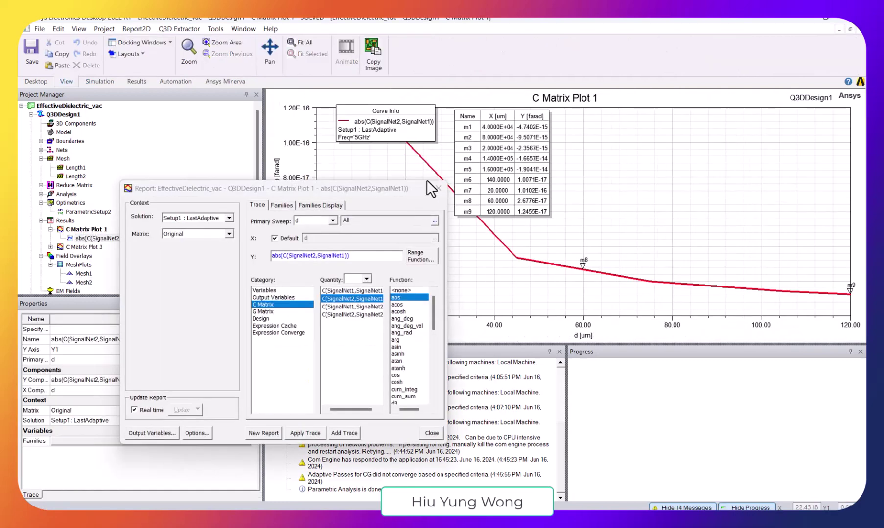
click(438, 189)
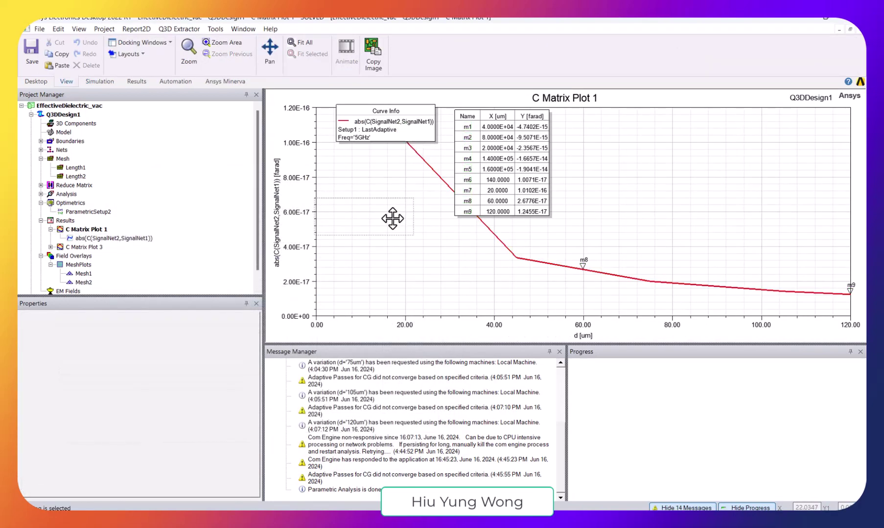
drag(392, 219, 393, 219)
drag(503, 138, 582, 141)
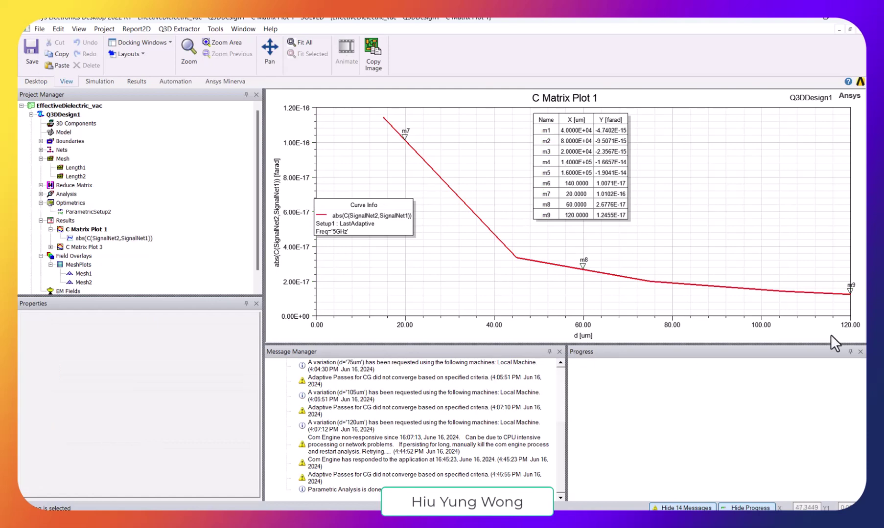
Step: View the data export options for C Matrix Plot 1 and close them without exporting
right_click(479, 188)
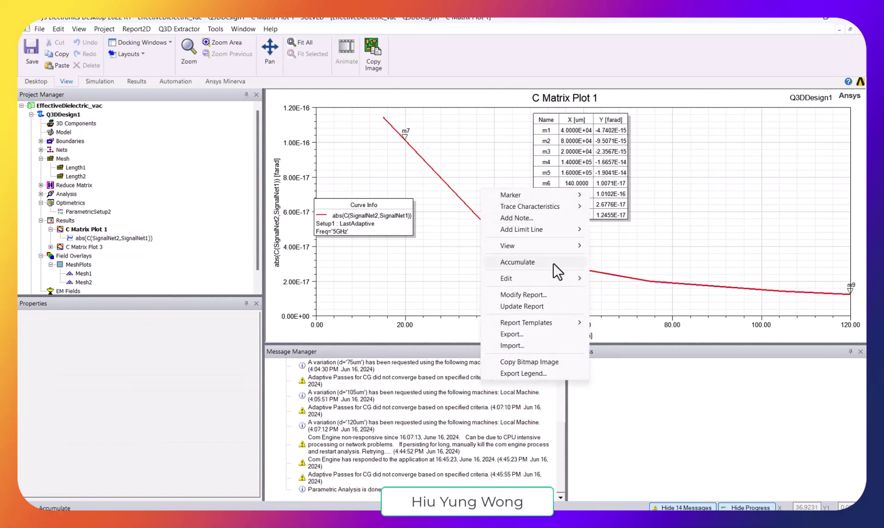
click(549, 335)
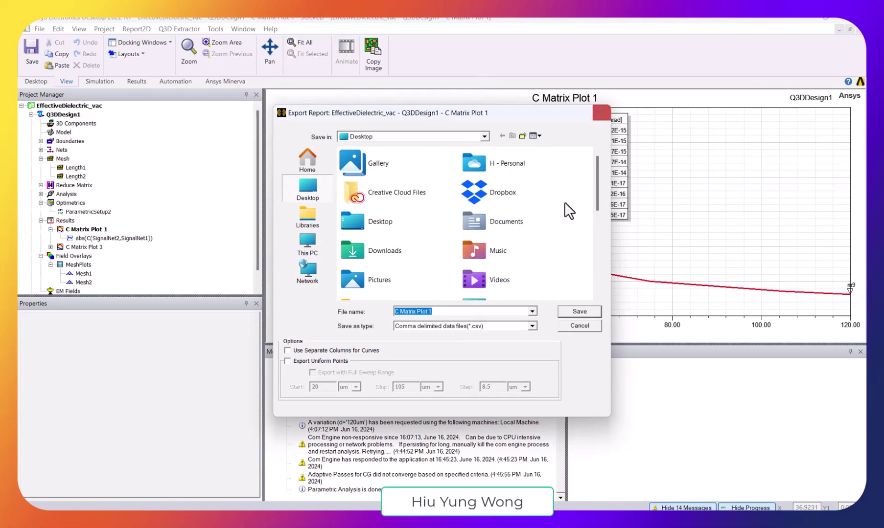
click(601, 114)
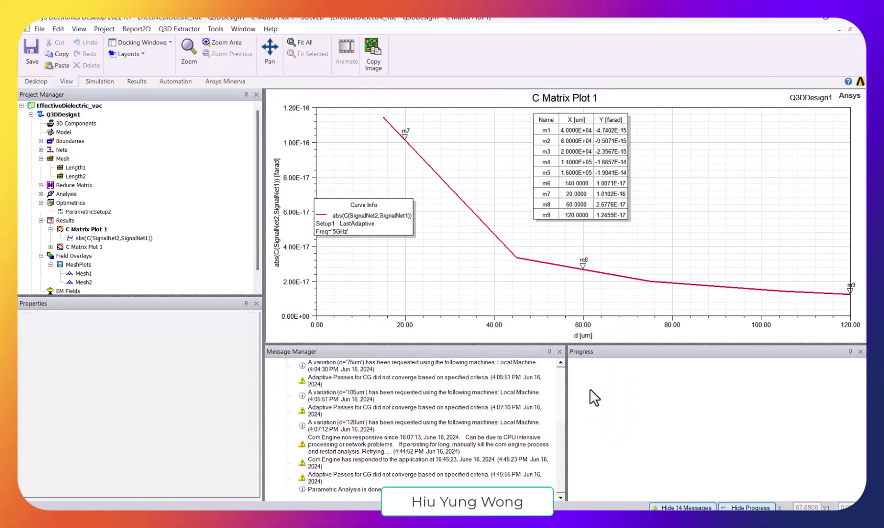
Step: Switch to the dielectric constant workbook in Excel and review the vacuum, half and silicon capacitance columns in rows 68 to 75
click(538, 519)
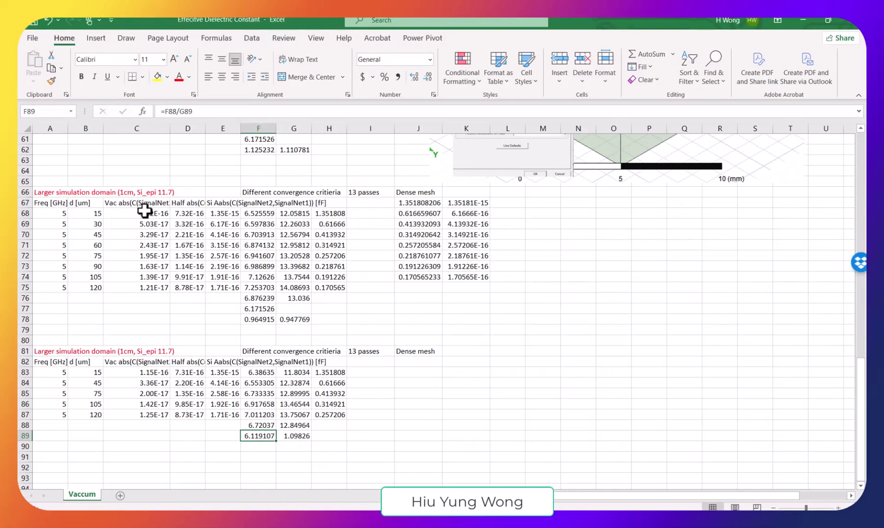
drag(145, 214, 169, 287)
drag(195, 224, 205, 314)
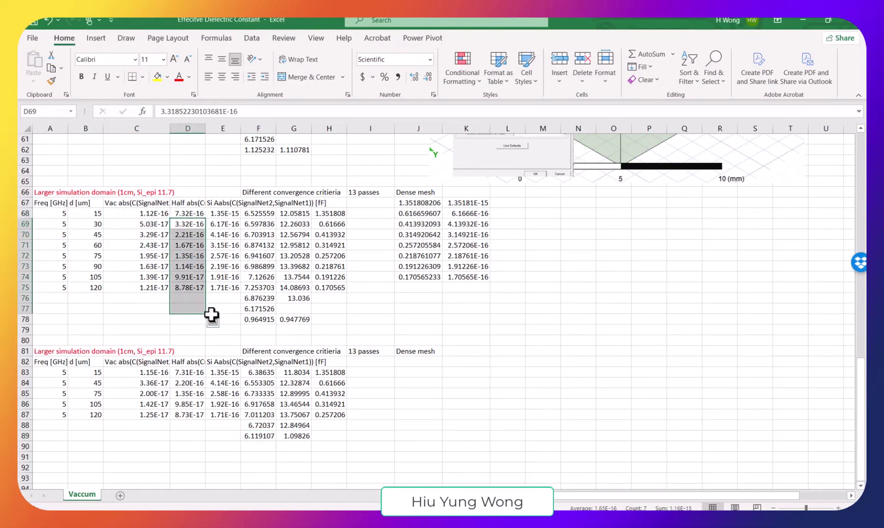
click(234, 251)
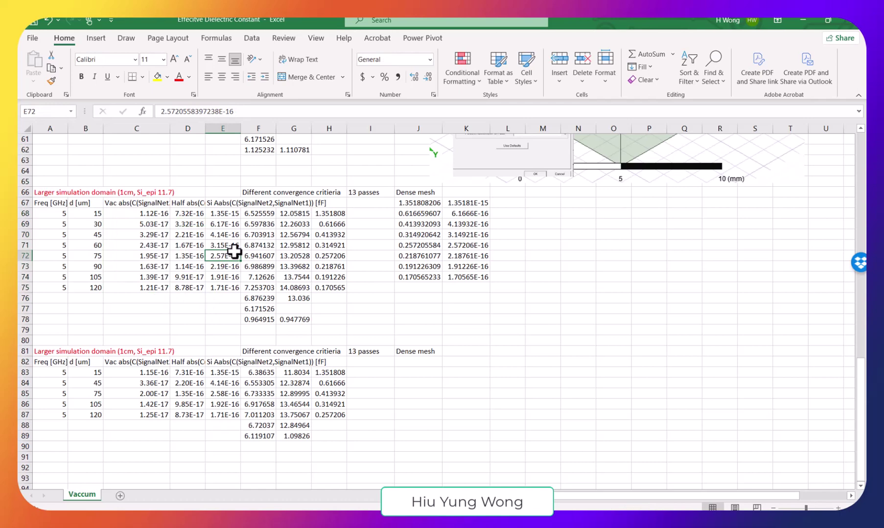